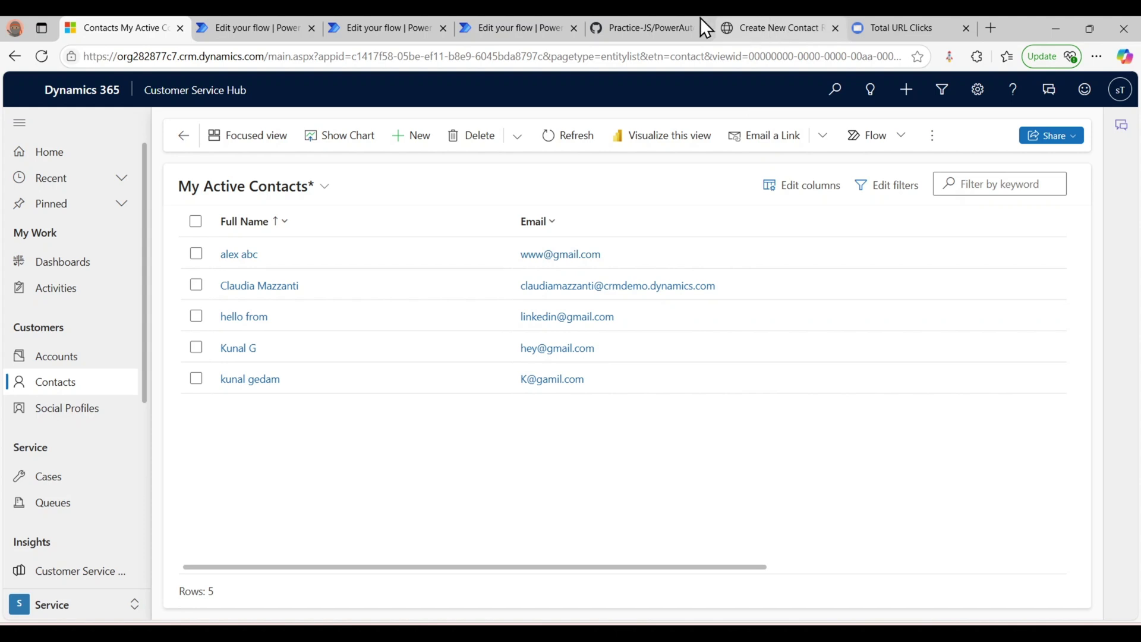
- Switch from My Active Contacts to the empty 'Create New Contact Record' web form
click(767, 28)
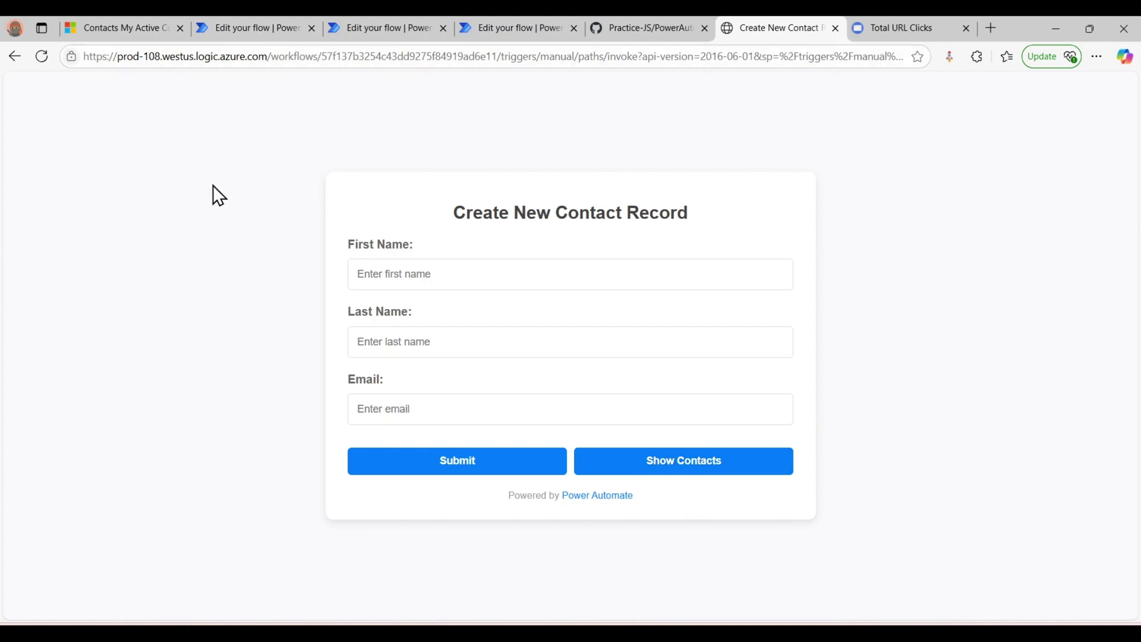
- Switch to the 'Render the Web Page' flow and zoom in briefly on its three steps
click(233, 21)
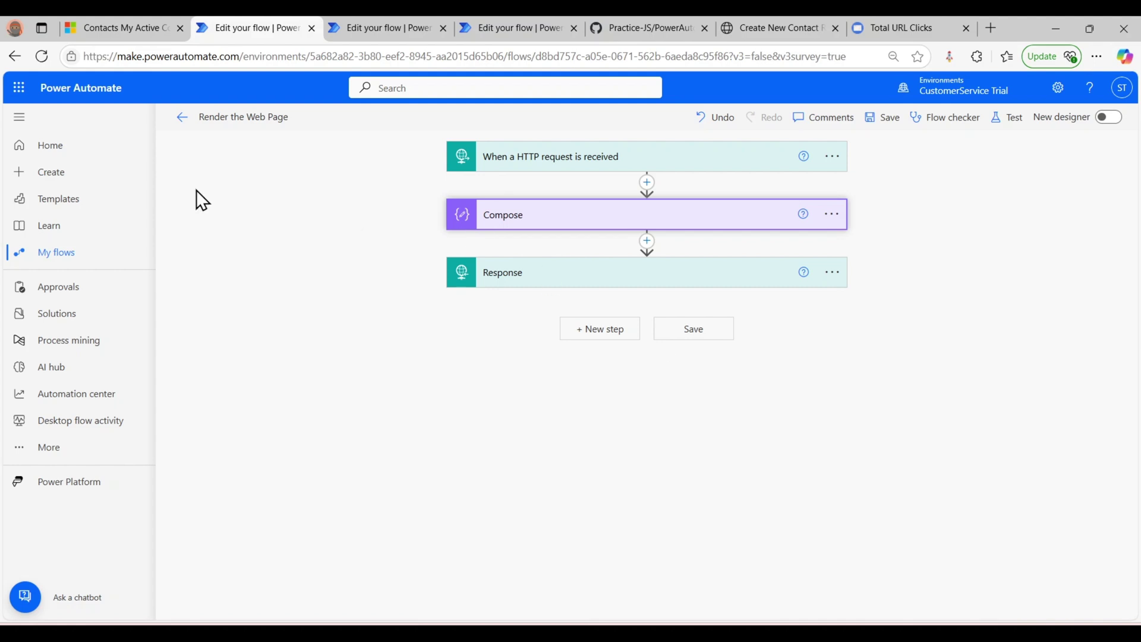
key(ctrl+plus)
key(ctrl+plus)
key(ctrl+plus)
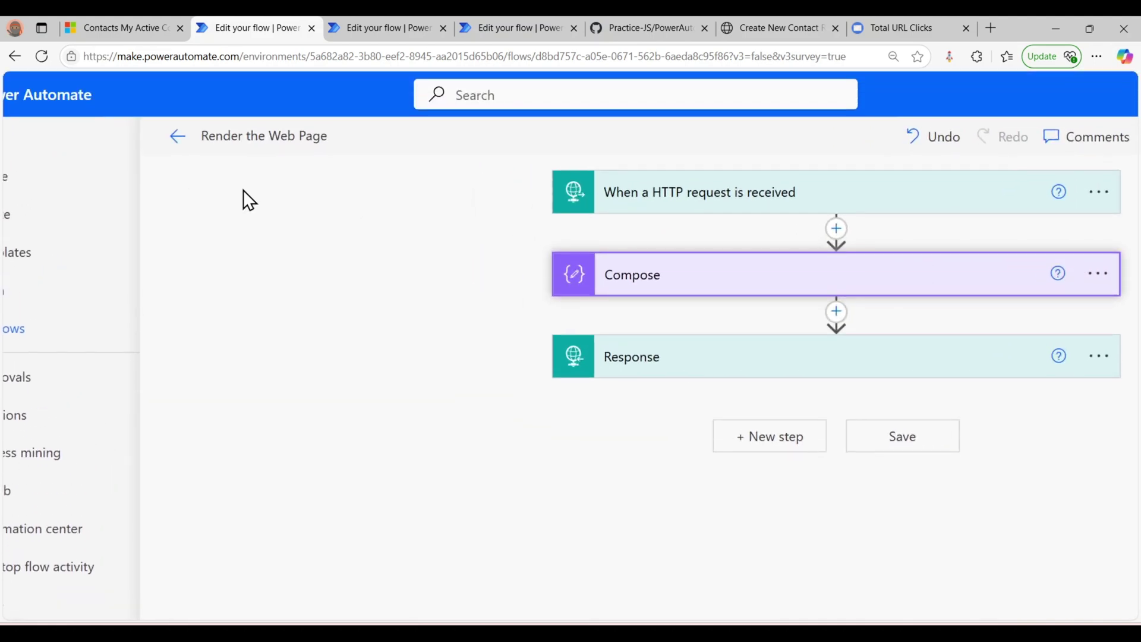
key(ctrl+minus)
key(ctrl+minus)
key(ctrl+minus)
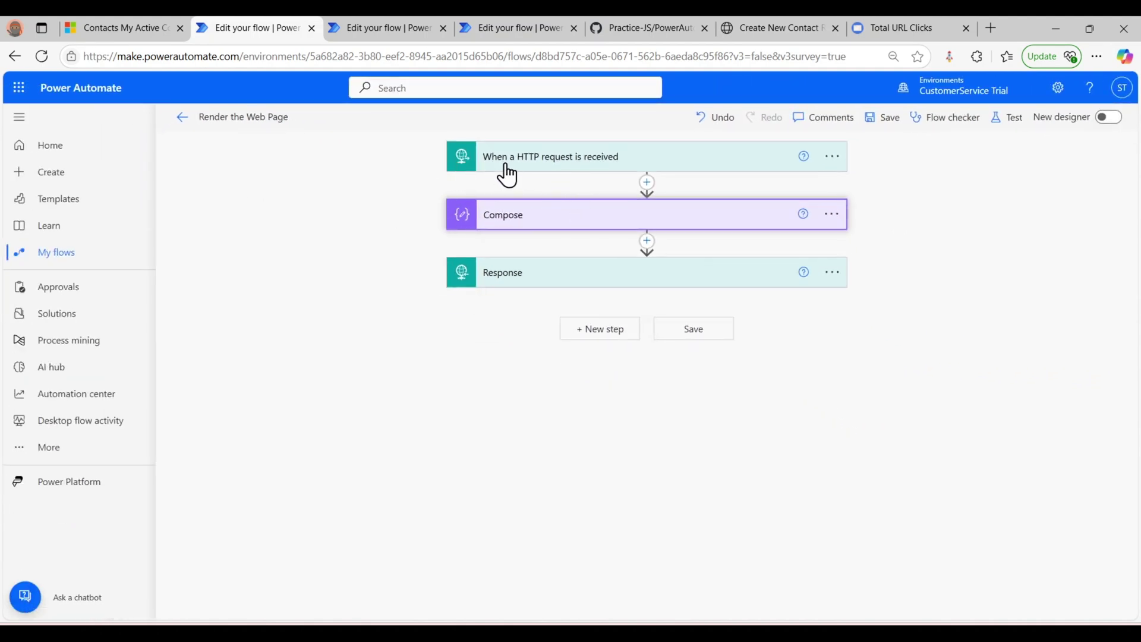
- Expand the 'When a HTTP request is received' trigger's advanced options, showing Anyone access and GET method
click(711, 172)
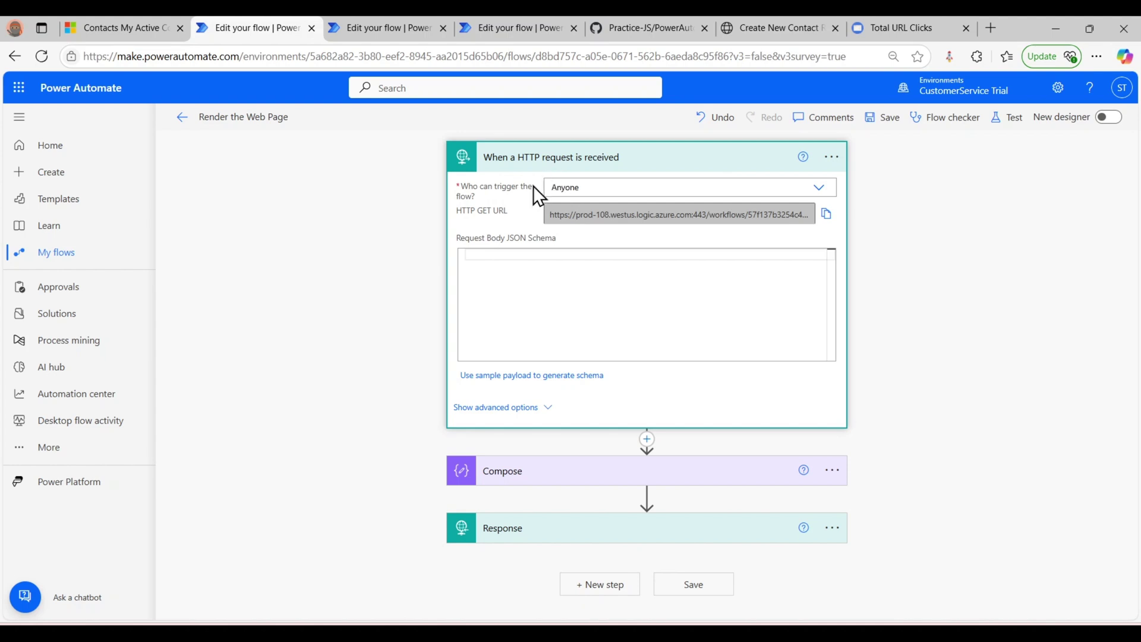
scroll(529, 194, up, 5)
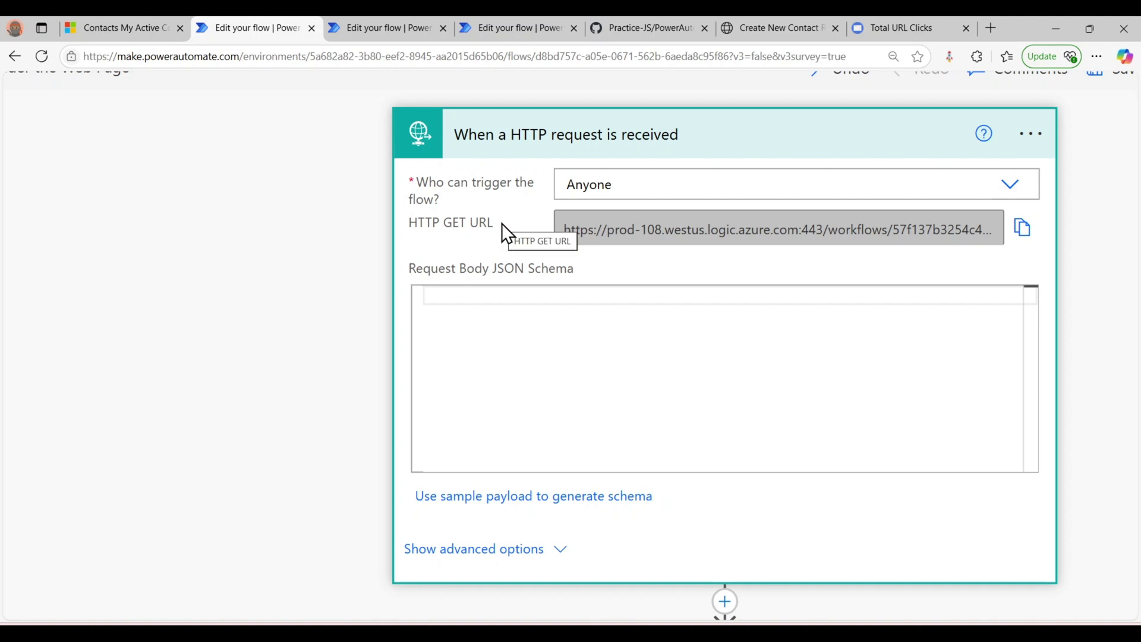
scroll(502, 261, down, 1)
click(564, 504)
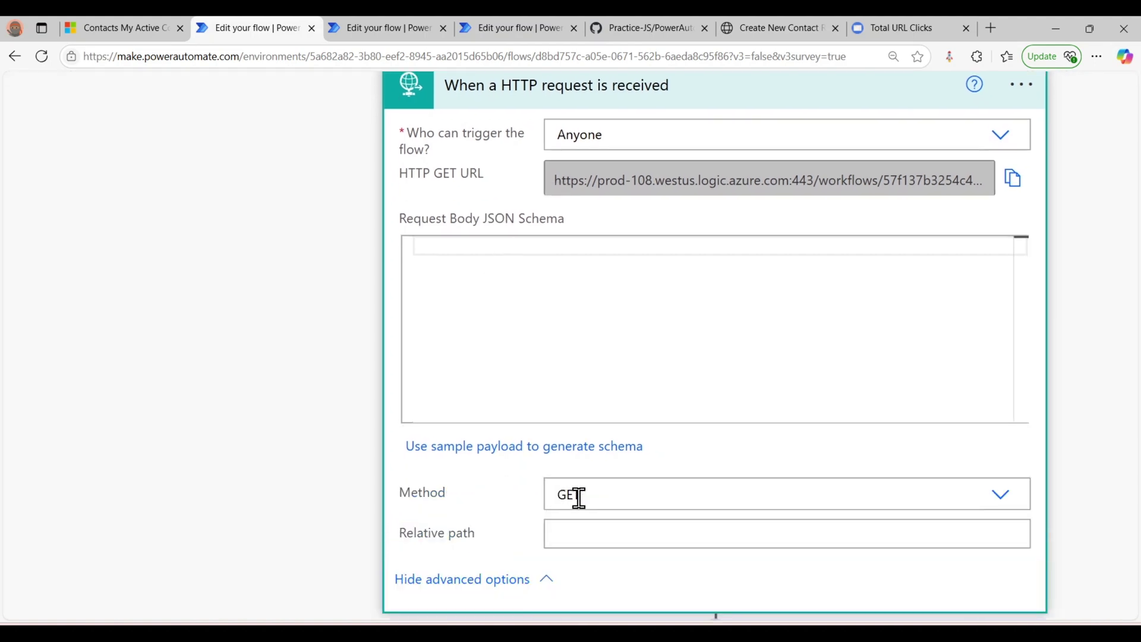
key(ctrl+minus)
key(ctrl+minus)
key(ctrl+plus)
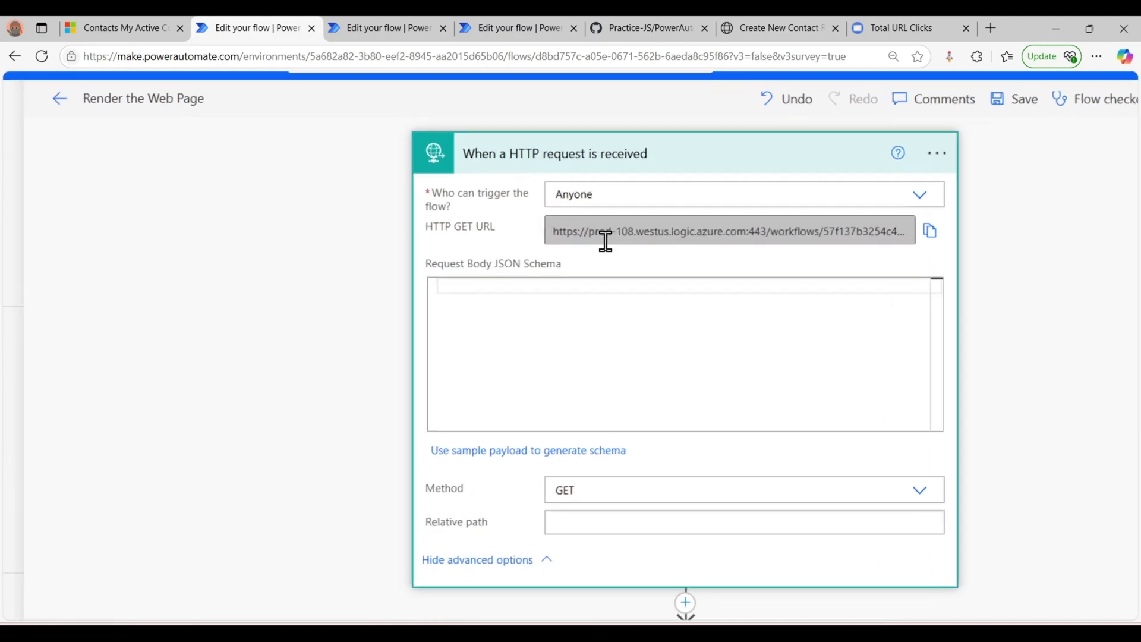
key(ctrl+plus)
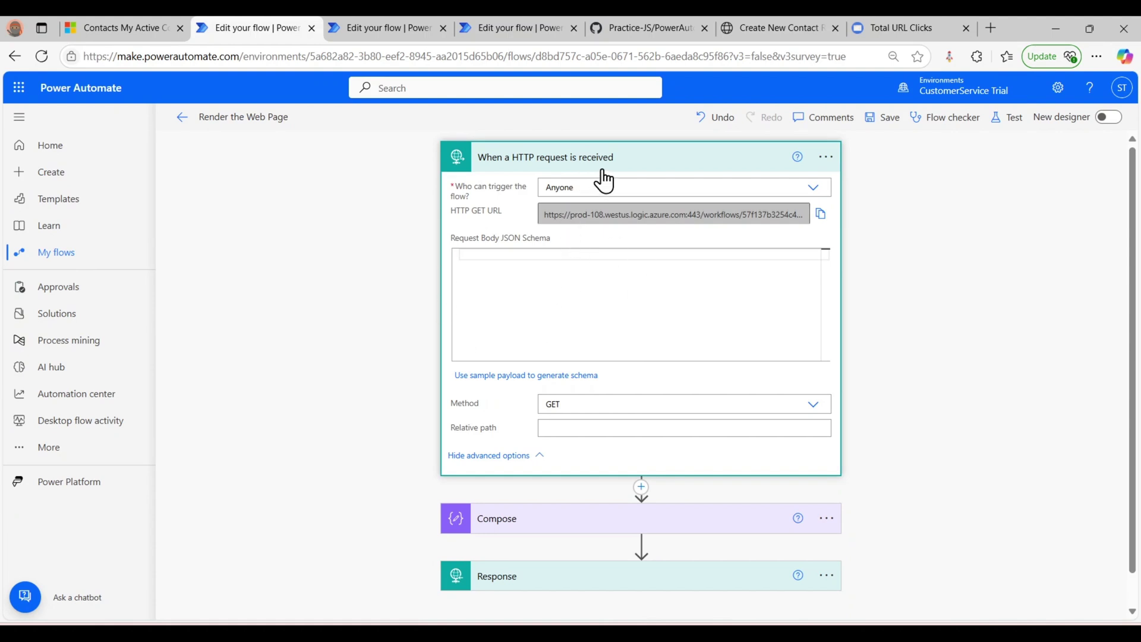
- Collapse the HTTP trigger card, check the contact form, then return to the flow designer
click(629, 168)
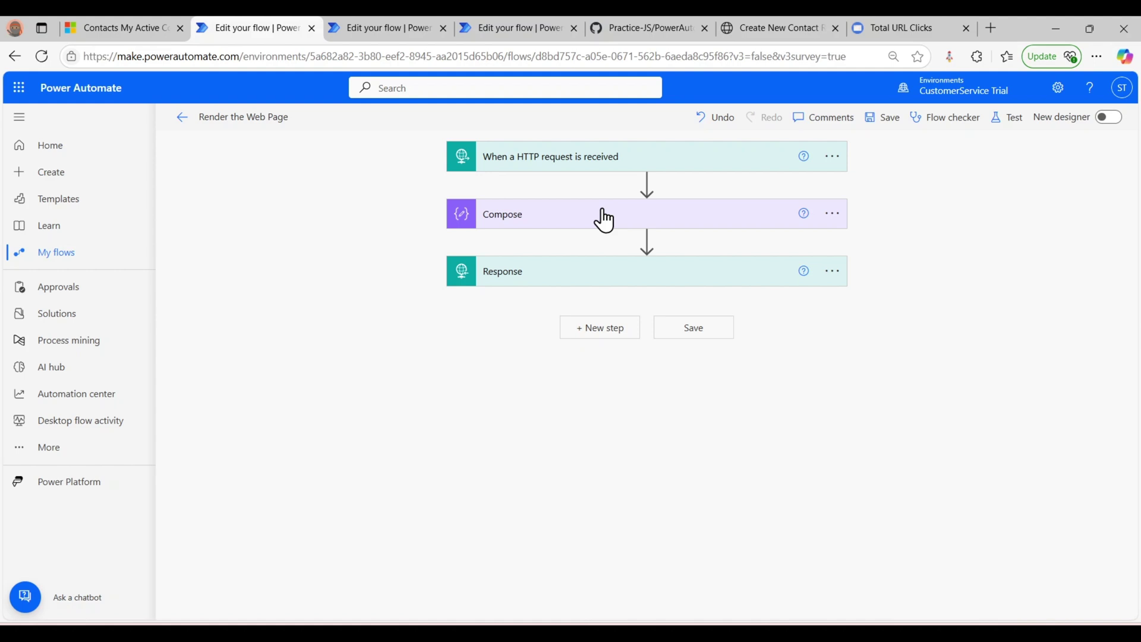
click(765, 24)
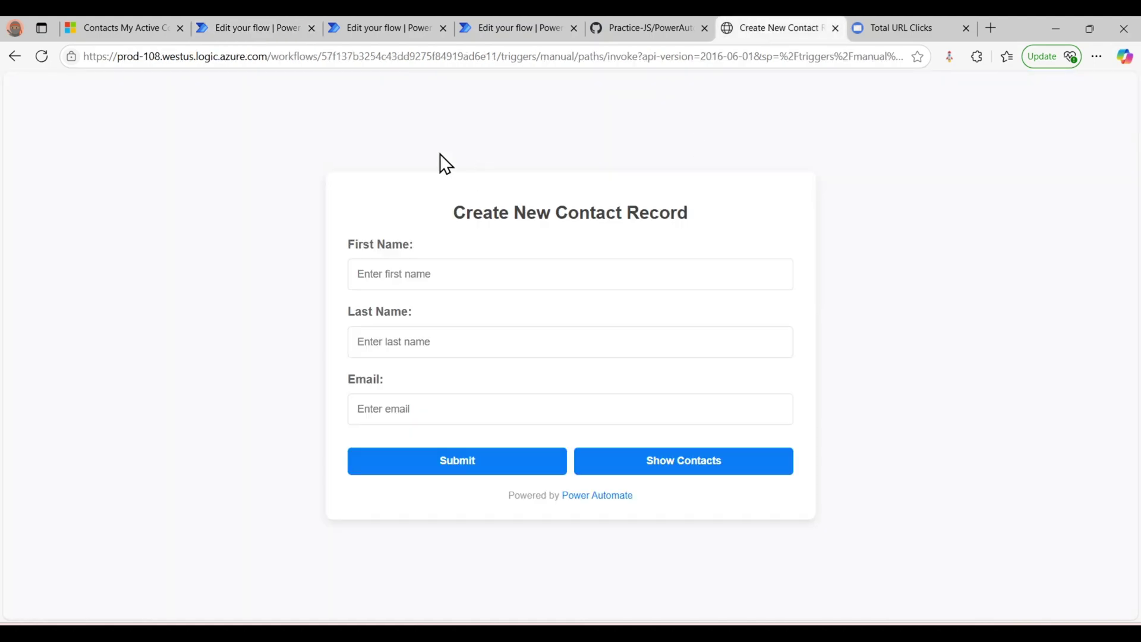
click(246, 28)
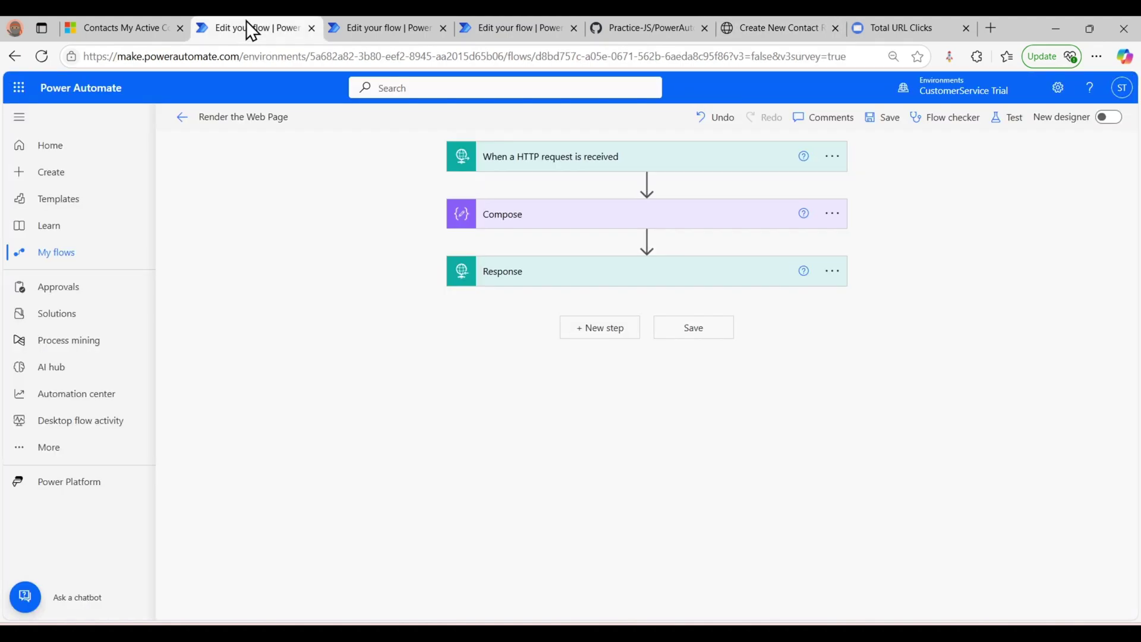
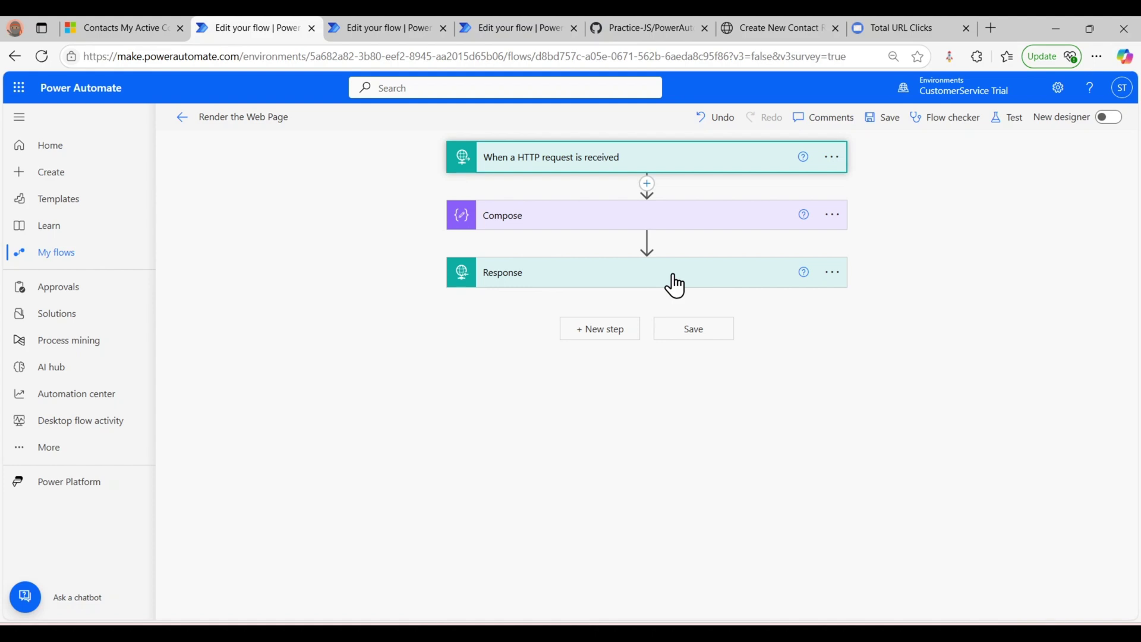
click(673, 284)
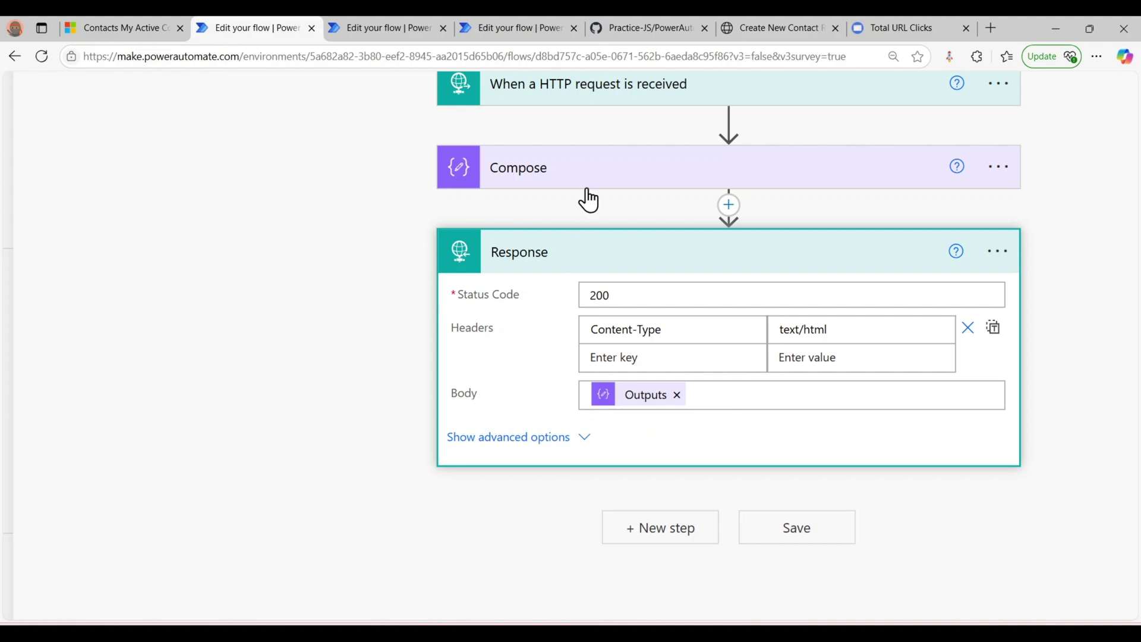
key(ctrl+minus)
key(ctrl+minus)
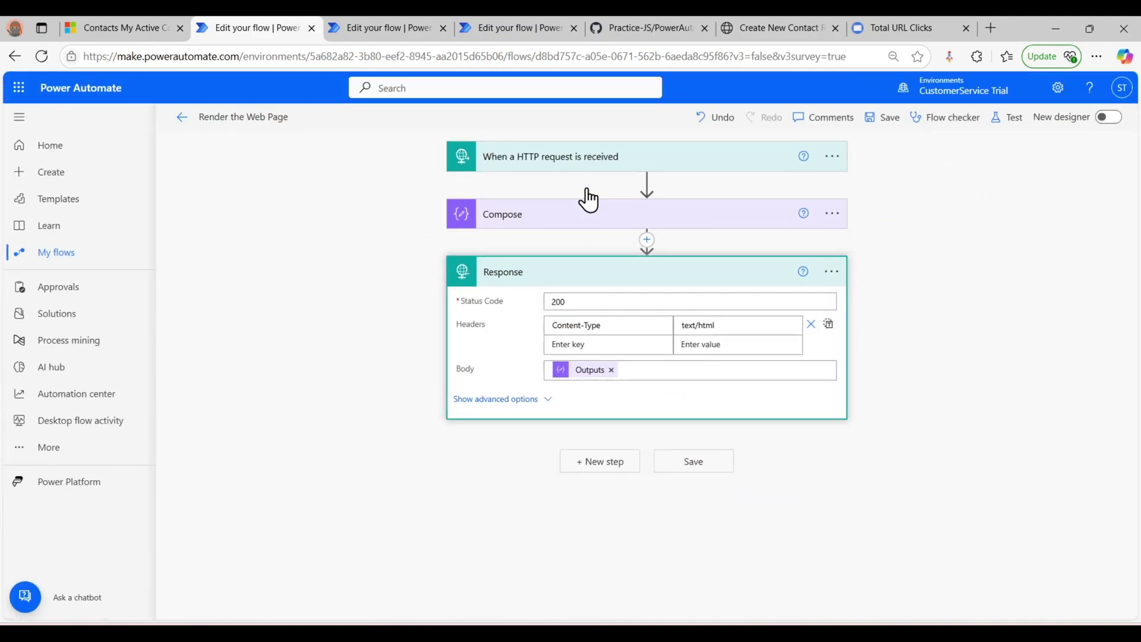
click(630, 276)
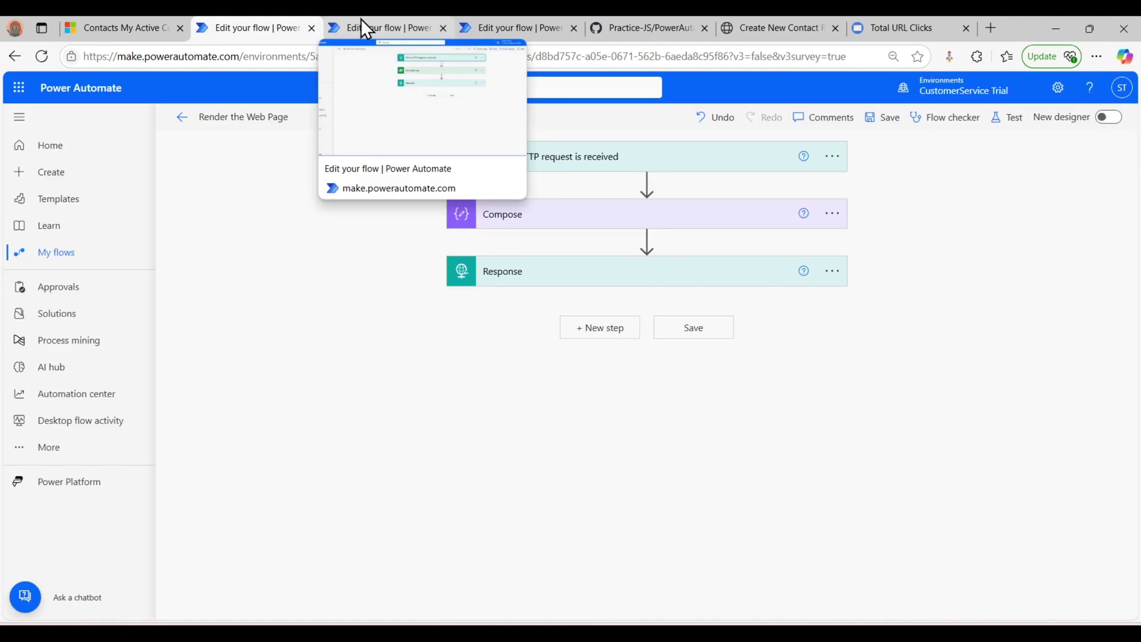
- Open the Handle Form Submission flow and expand its HTTP request trigger
click(362, 19)
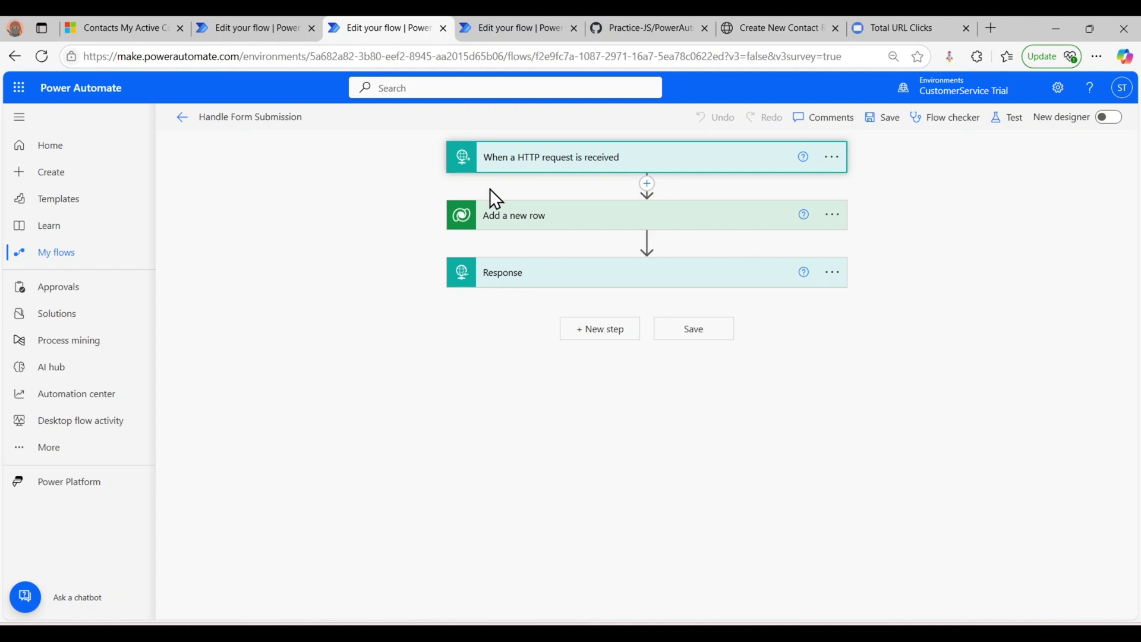
ctrl+scroll(518, 174, up, 5)
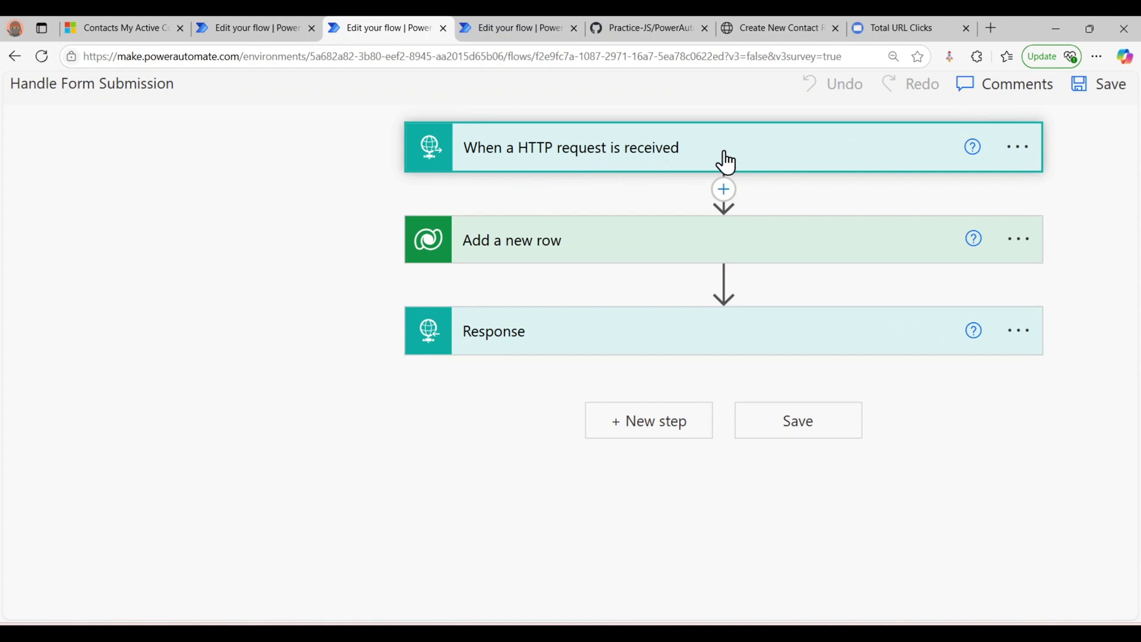
click(781, 159)
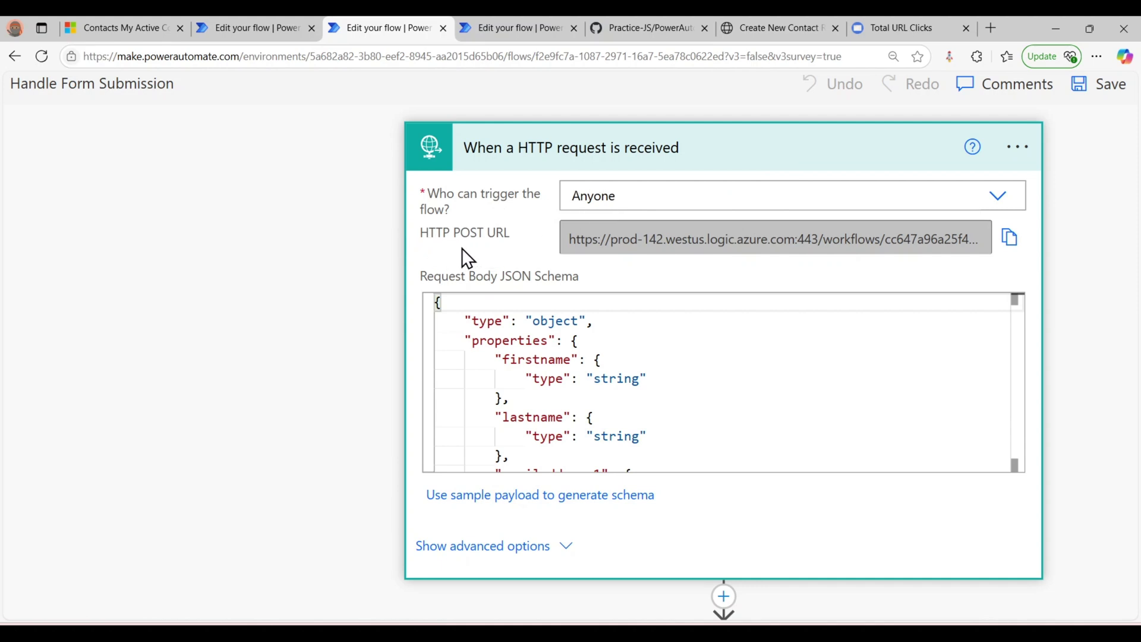
scroll(561, 472, down, 1)
- Review the trigger's method, relative path and JSON schema, then collapse the trigger
click(564, 497)
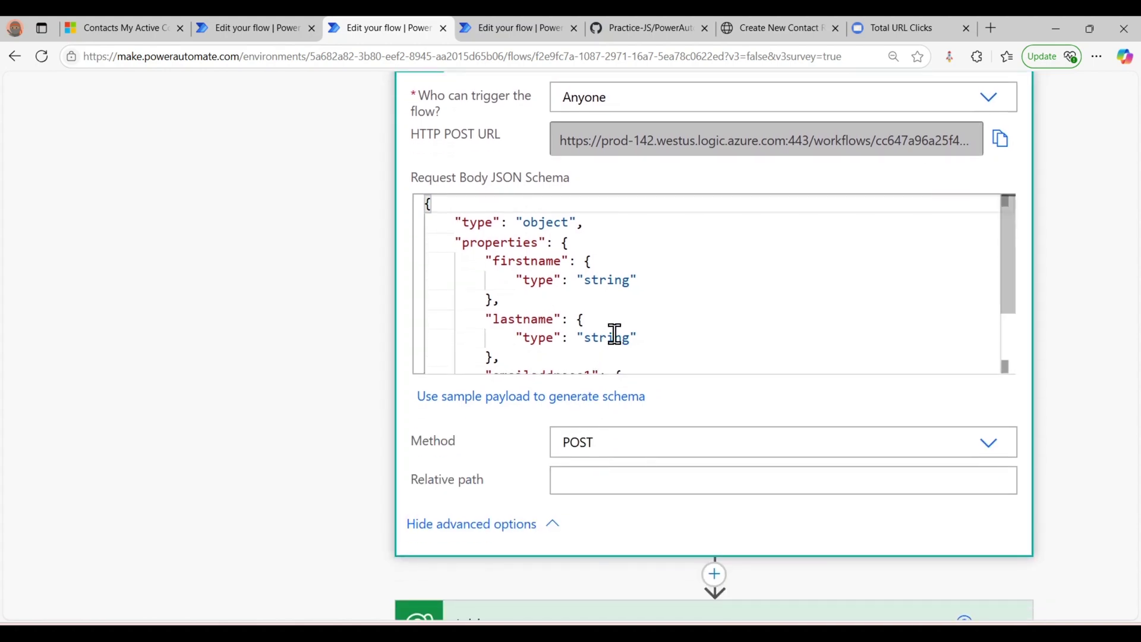
scroll(576, 307, down, 3)
scroll(576, 307, up, 3)
scroll(529, 279, down, 1)
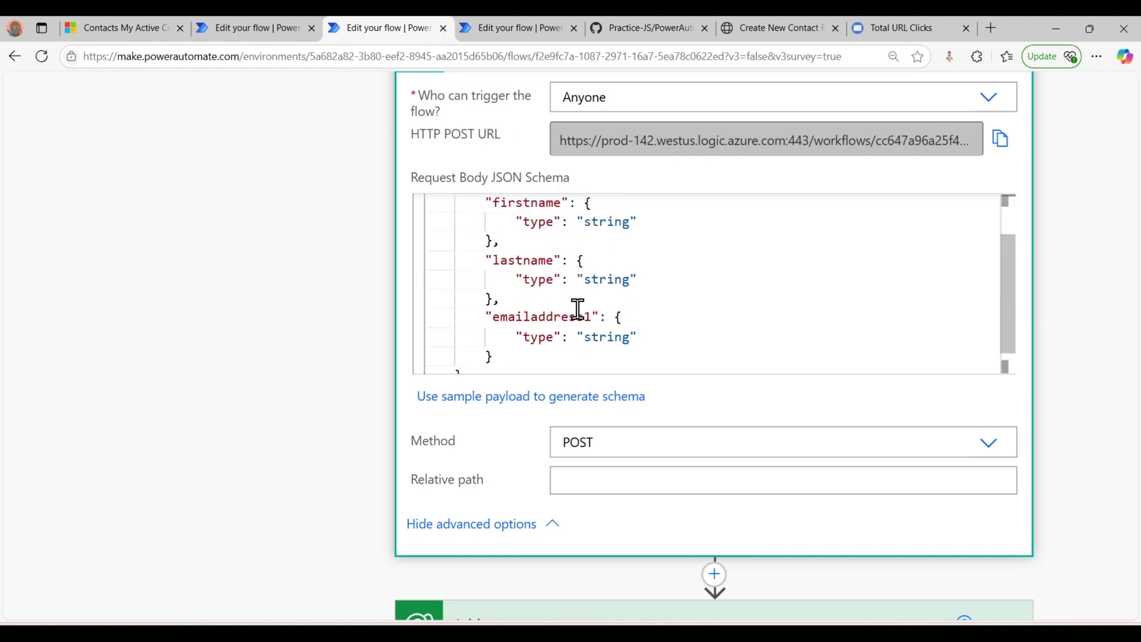
scroll(577, 308, down, 1)
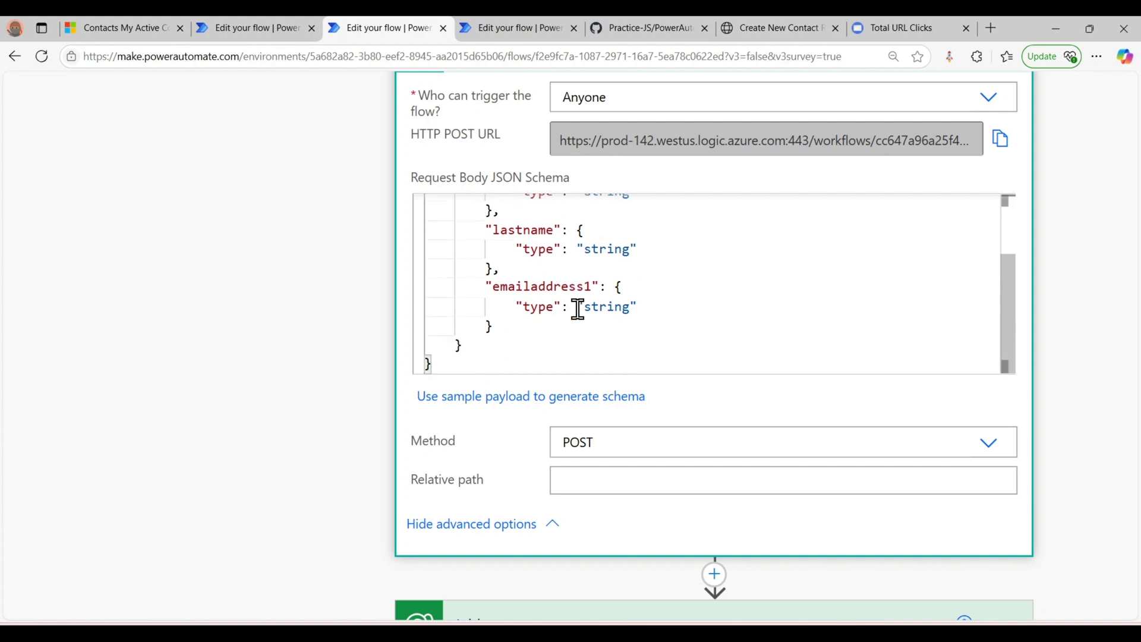
scroll(565, 249, up, 3)
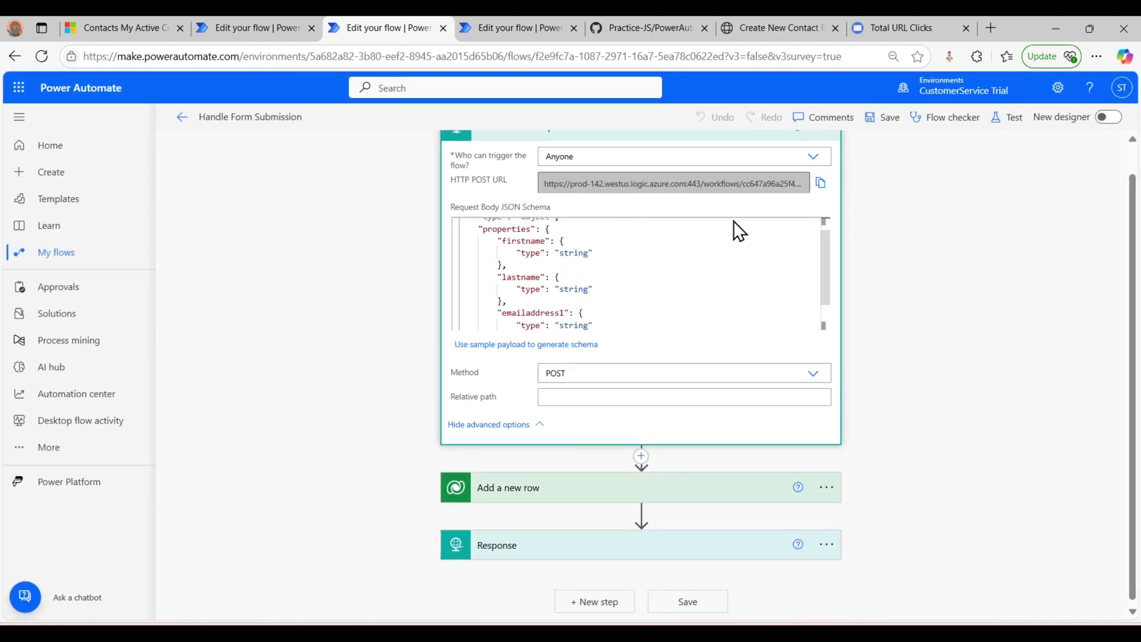
scroll(733, 220, up, 1)
scroll(893, 269, up, 1)
click(750, 163)
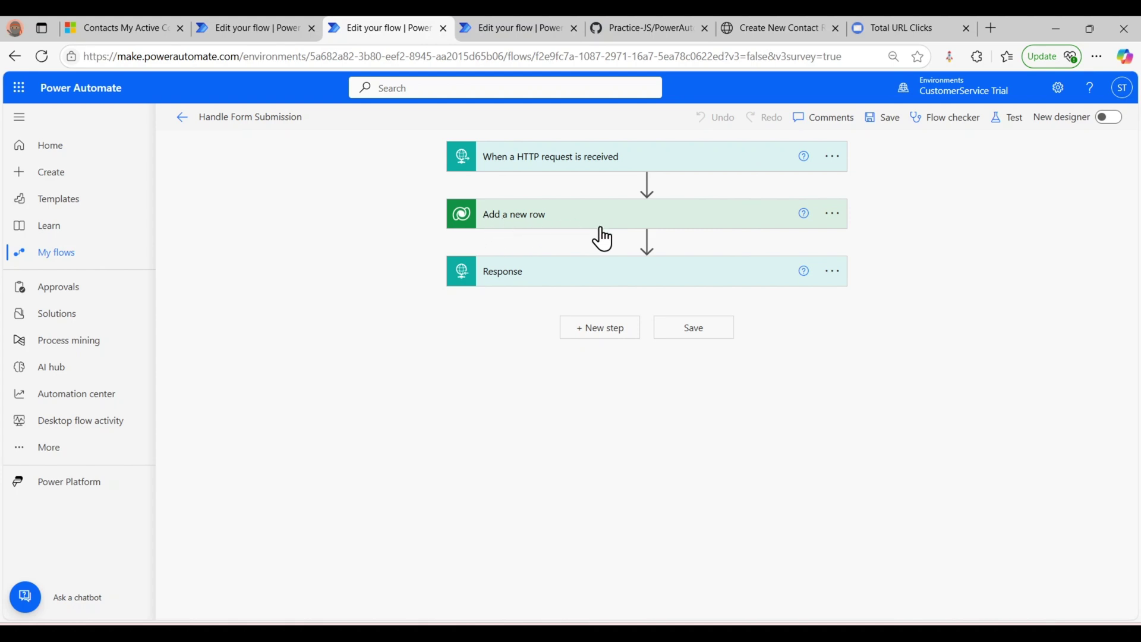
click(638, 220)
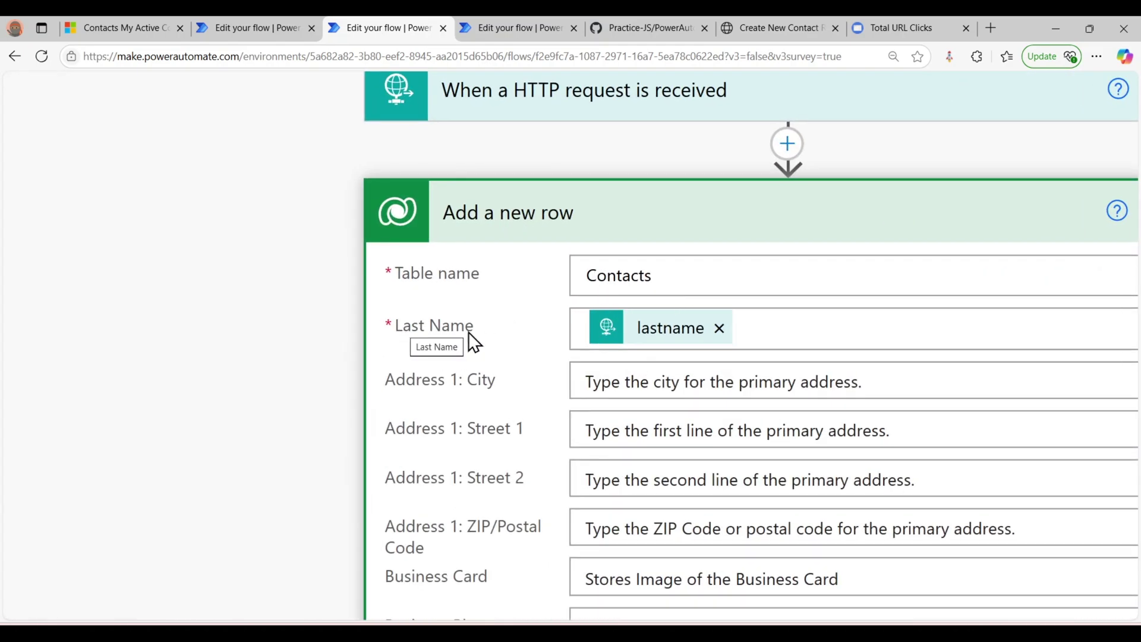
mouse_move(668, 341)
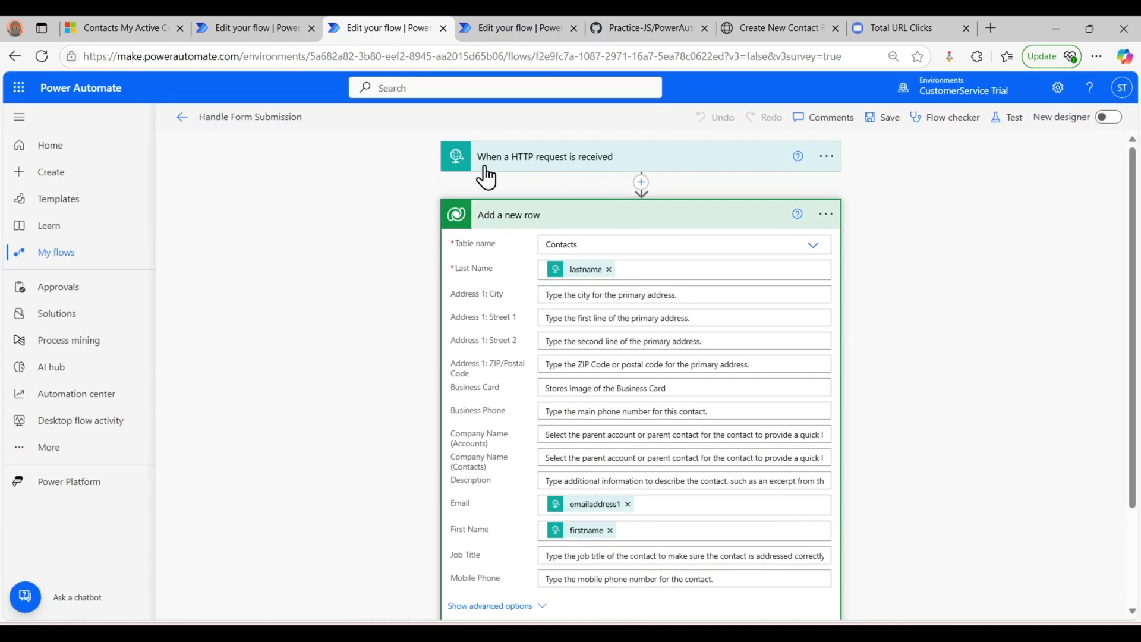
scroll(577, 284, down, 1)
scroll(577, 283, down, 1)
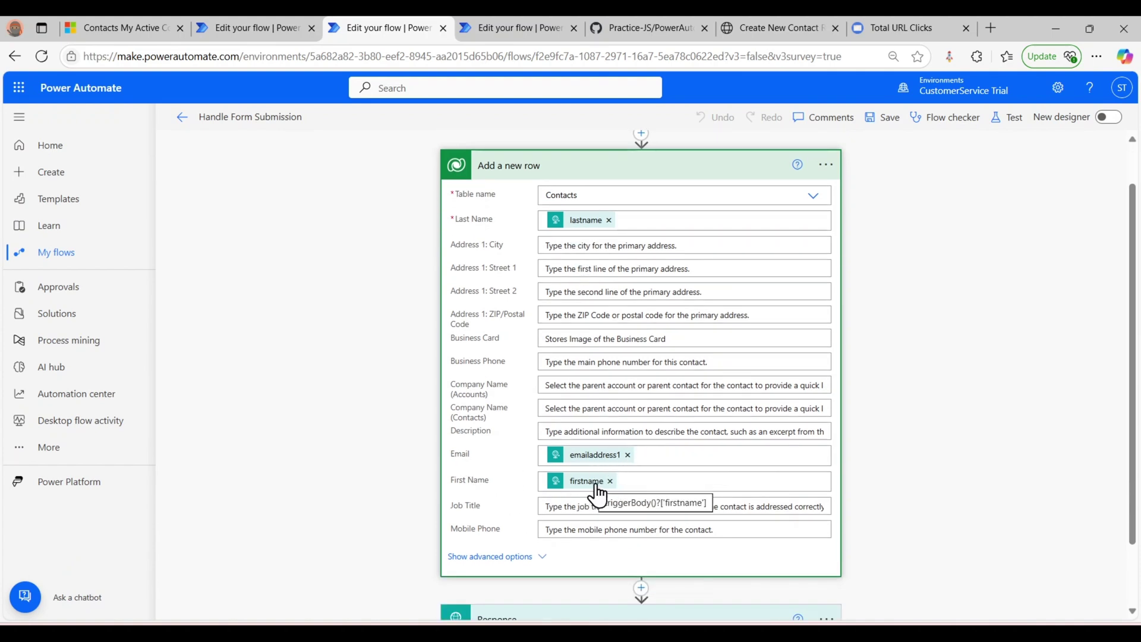
scroll(675, 445, up, 1)
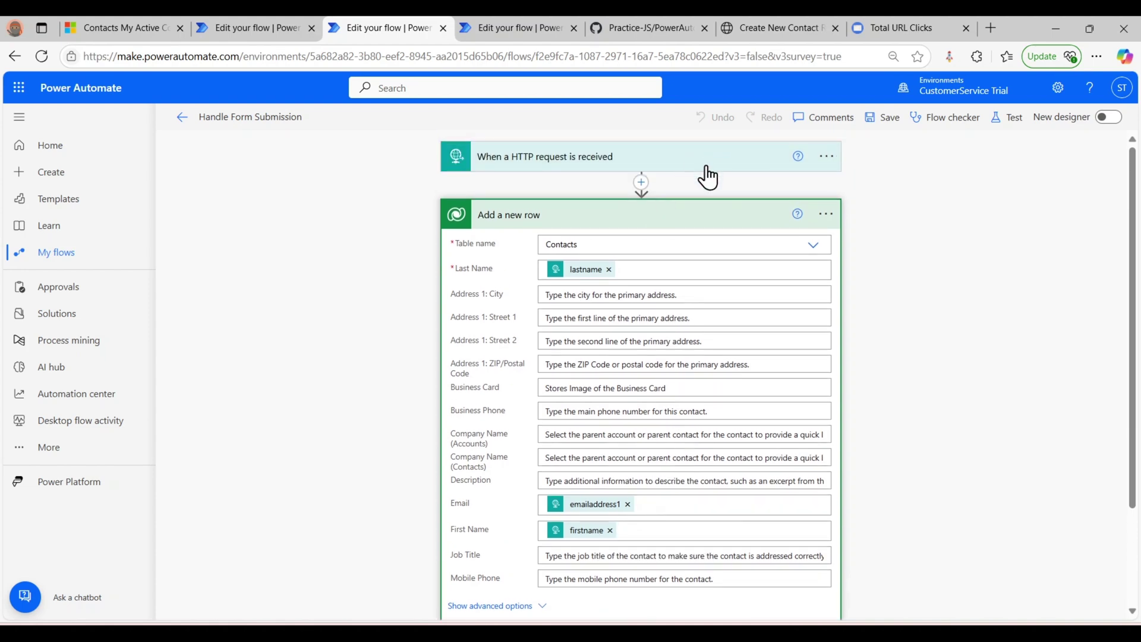
click(595, 158)
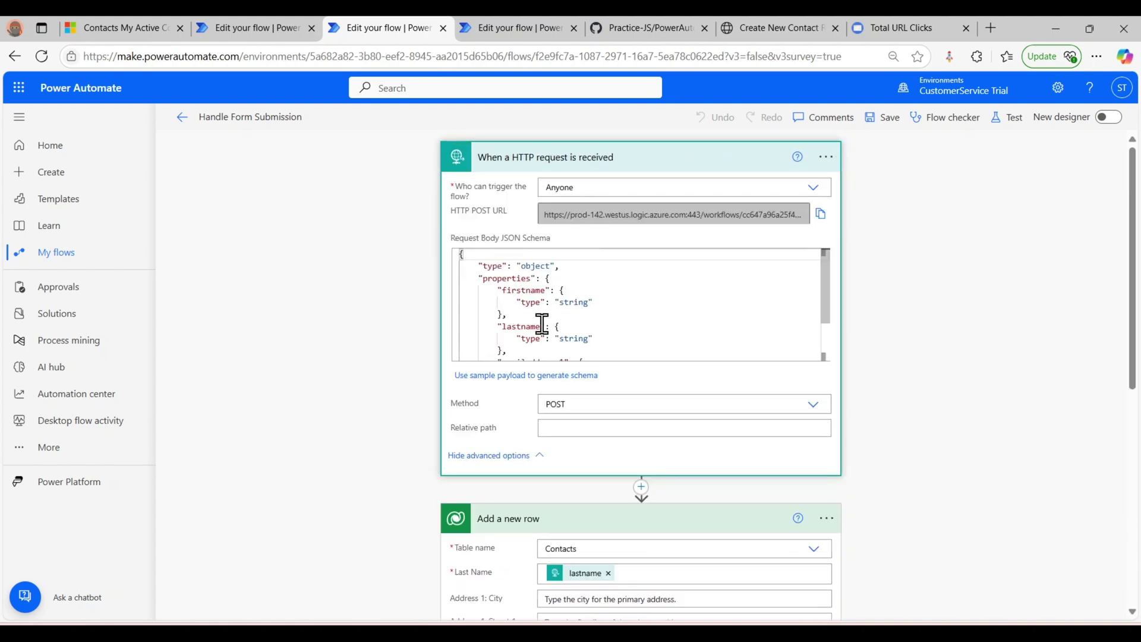
click(645, 167)
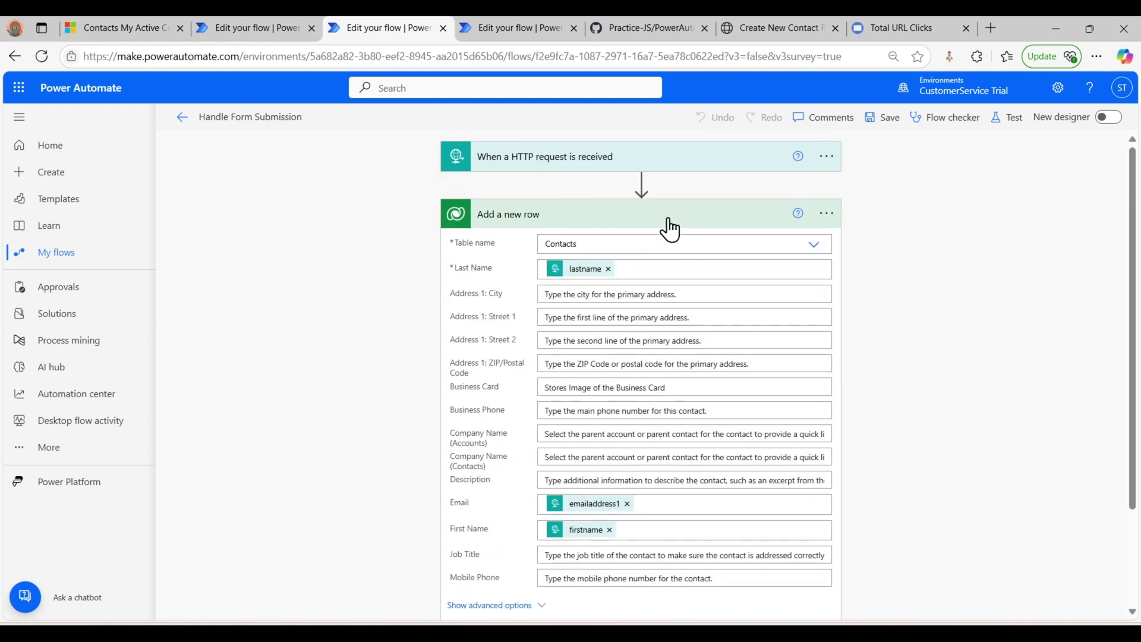
click(666, 221)
click(657, 274)
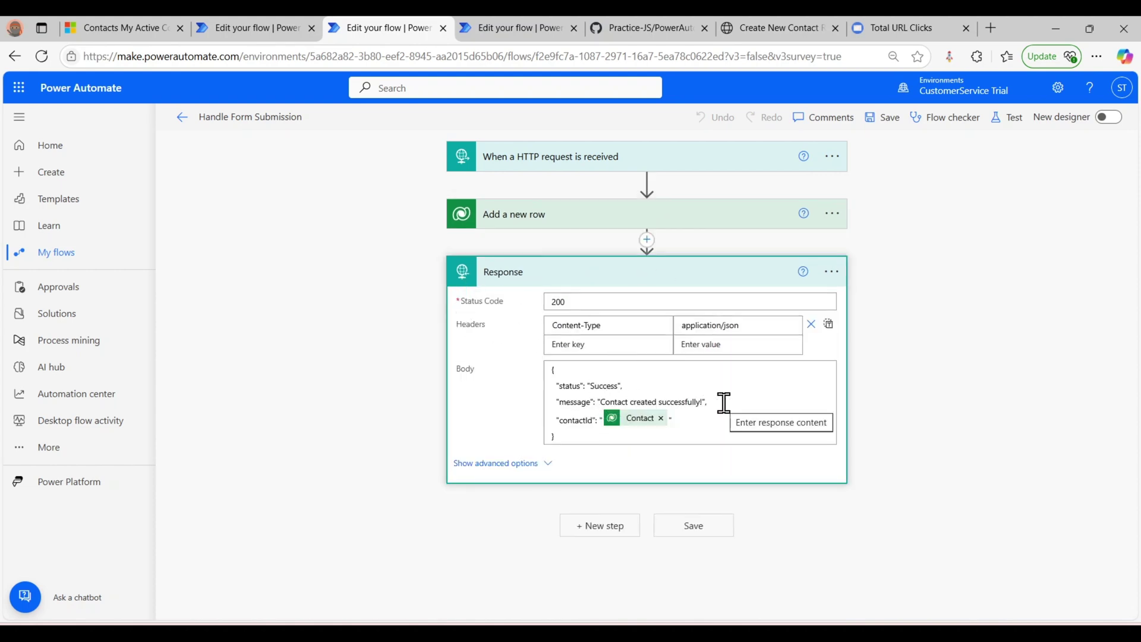
click(677, 285)
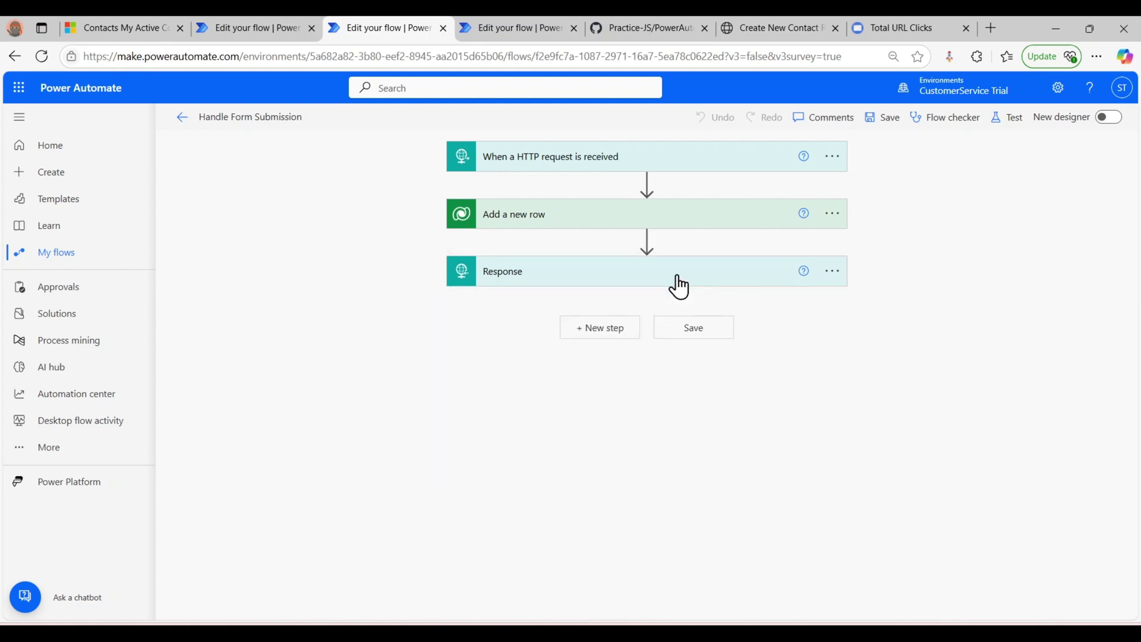
- Open the Fetch Contacts flow and check its HTTP trigger settings
click(525, 34)
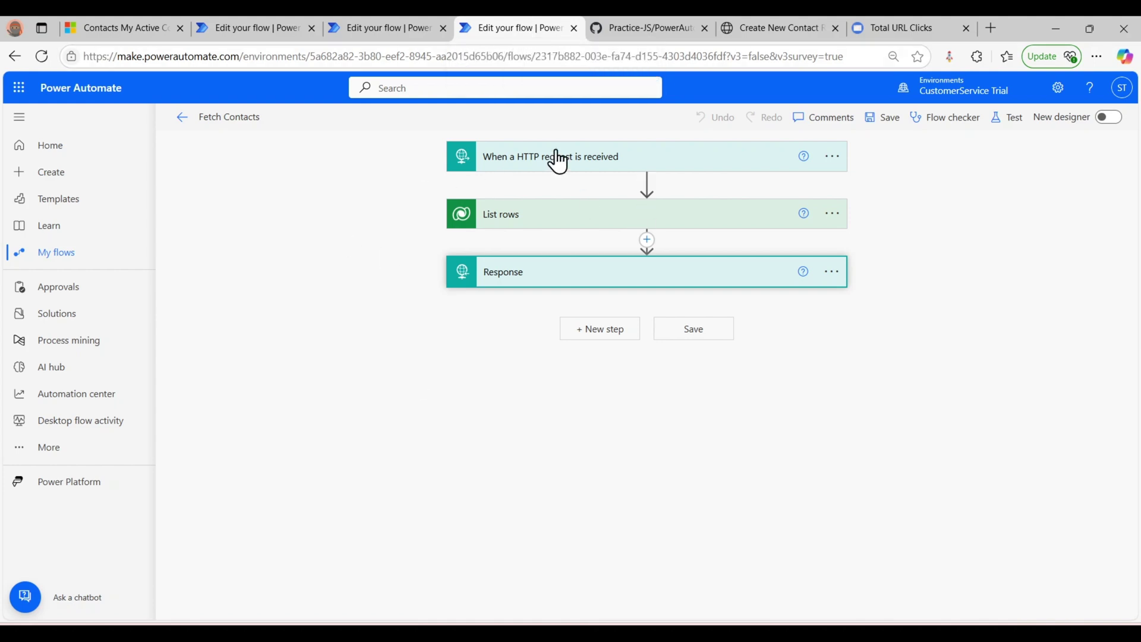
click(600, 161)
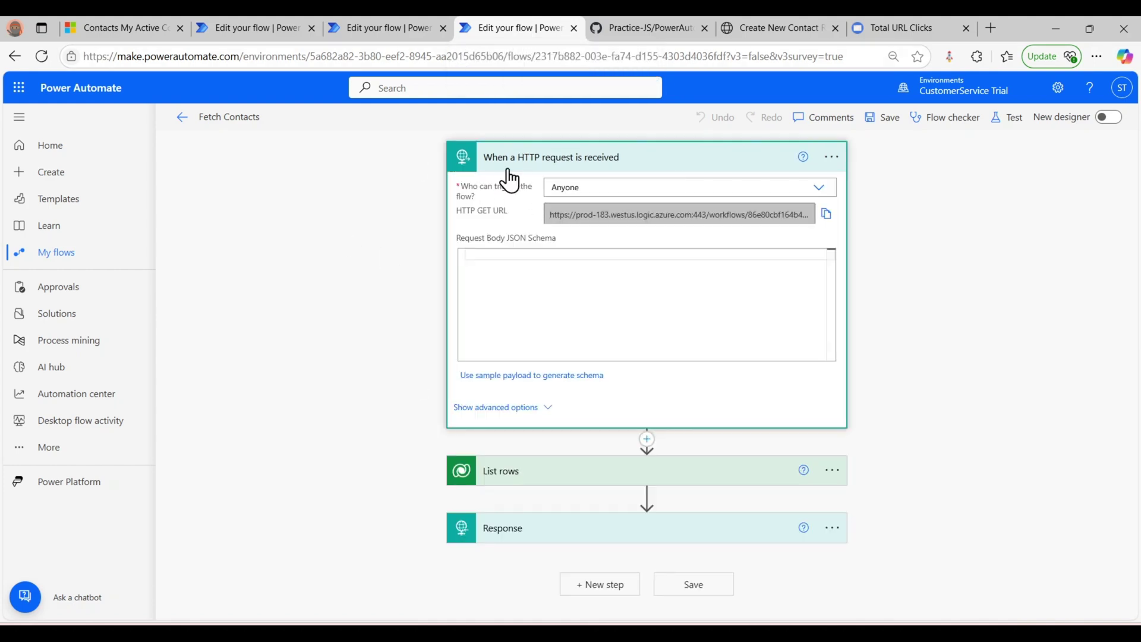
click(604, 159)
- Review the List rows columns and the Response step's body
click(508, 217)
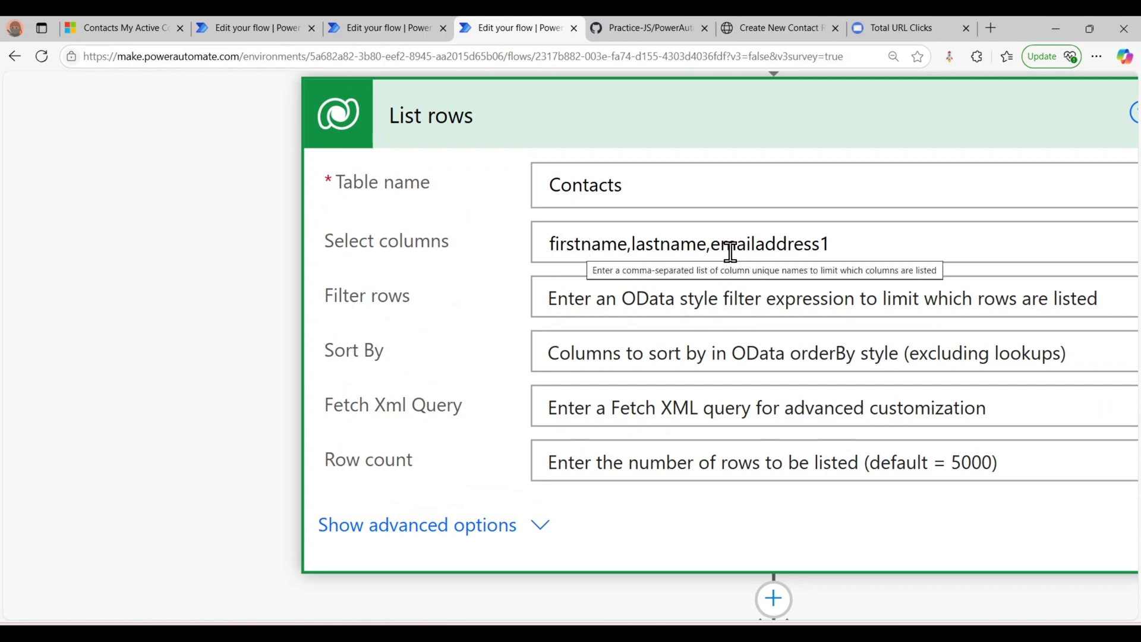
click(856, 132)
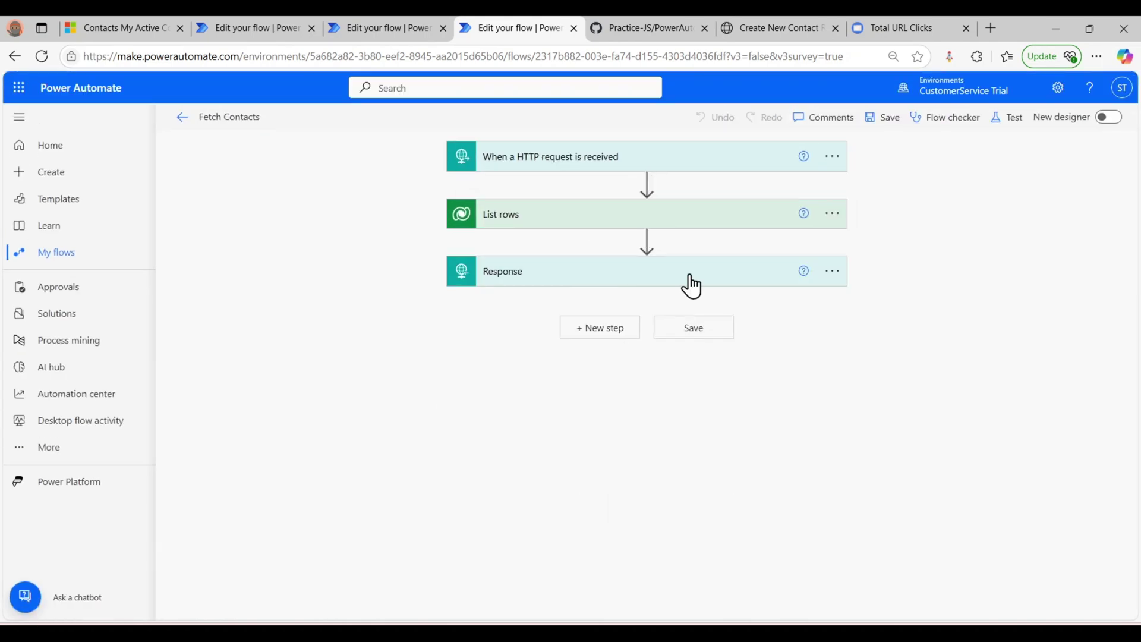
click(690, 278)
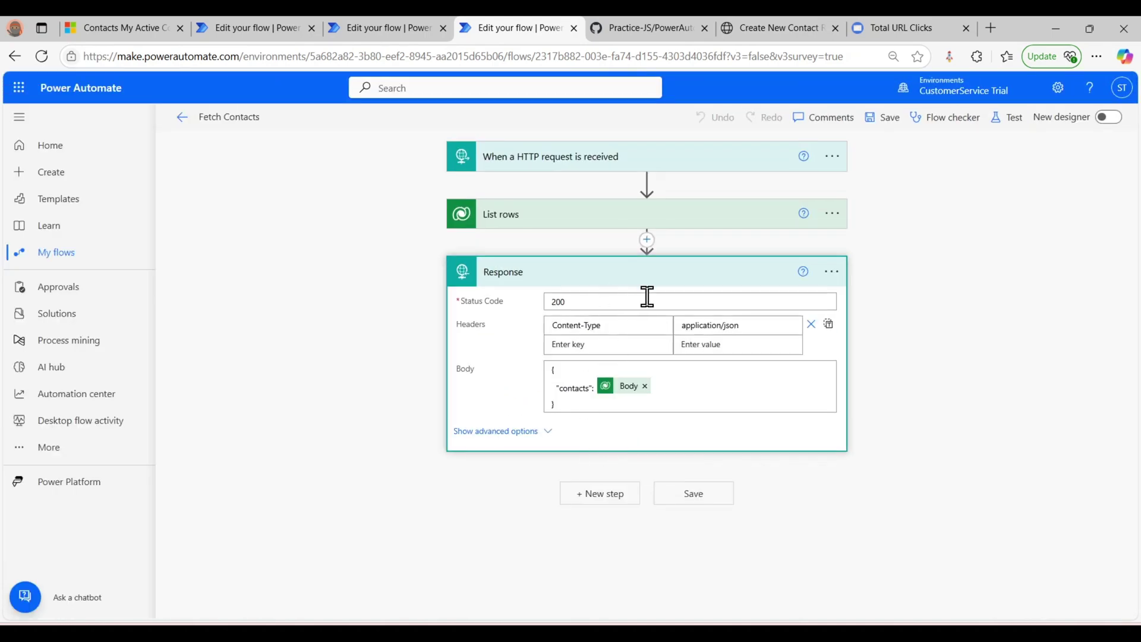
click(658, 283)
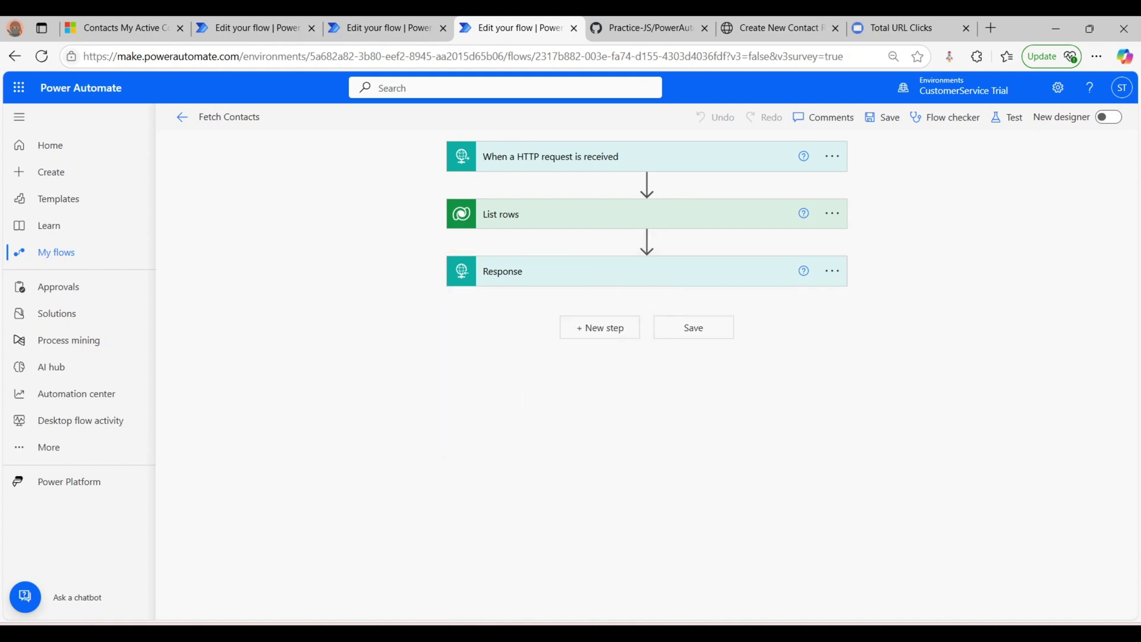
- View the Flow.png flowchart in Photos, then go back to the browser
mouse_move(763, 633)
click(762, 568)
scroll(574, 151, up, 6)
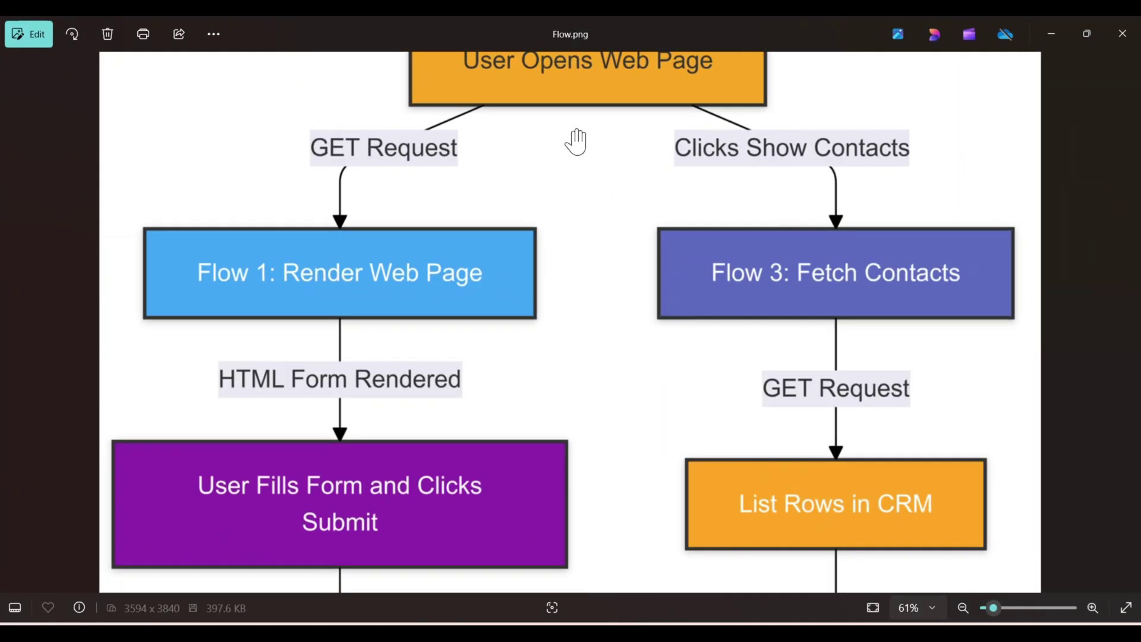
scroll(574, 151, down, 5)
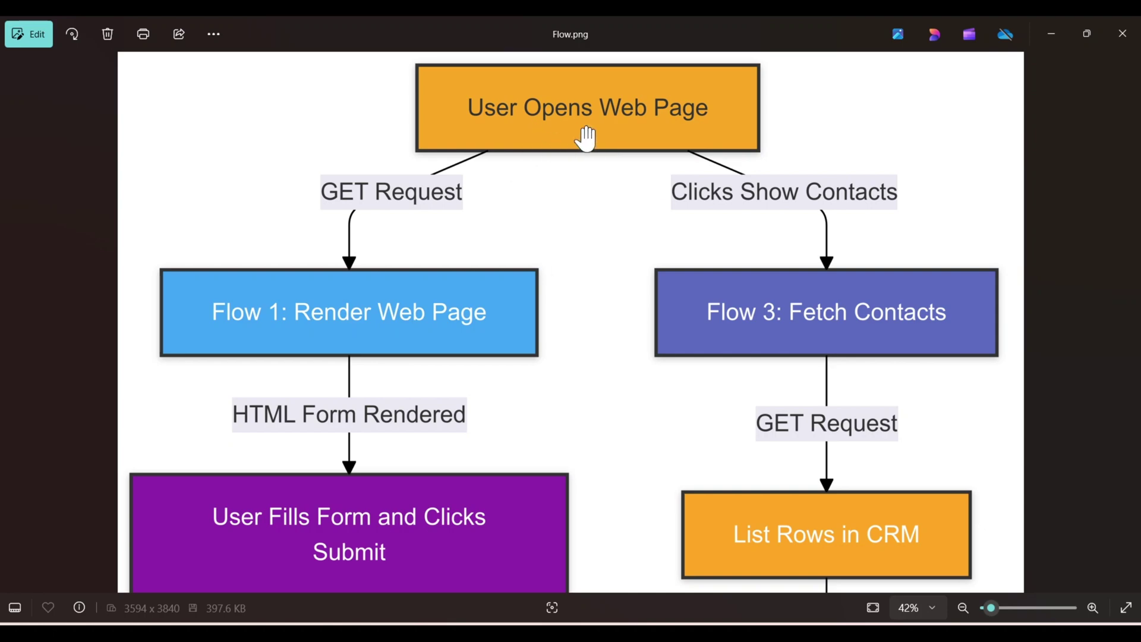
click(609, 618)
- Copy the HTTP GET URL from the Render the Web Page flow's trigger
click(231, 27)
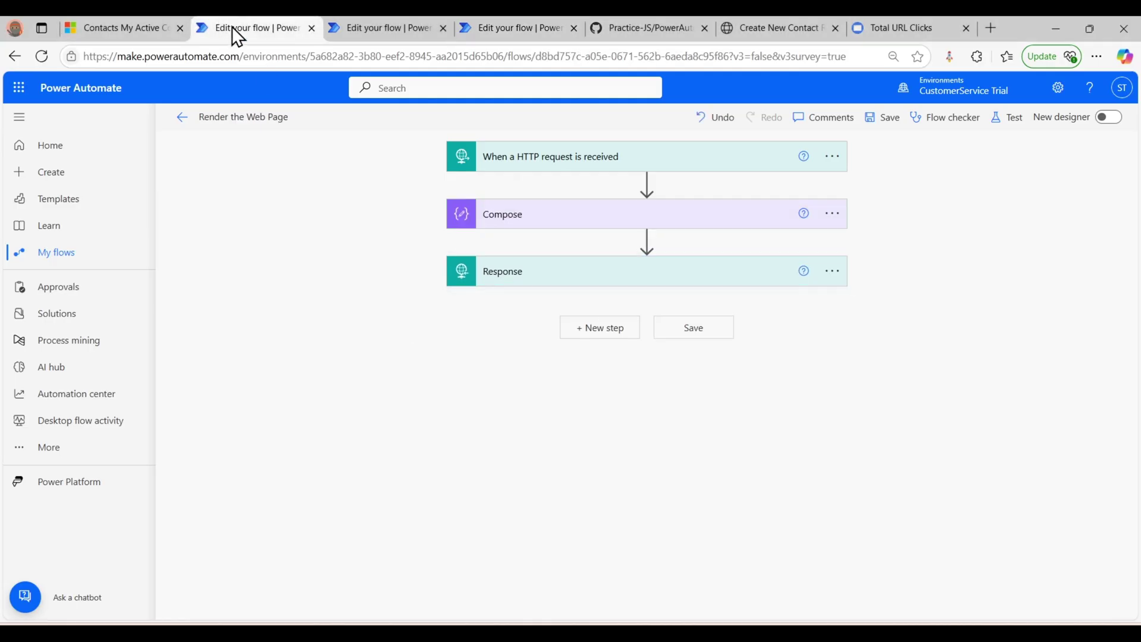
click(544, 157)
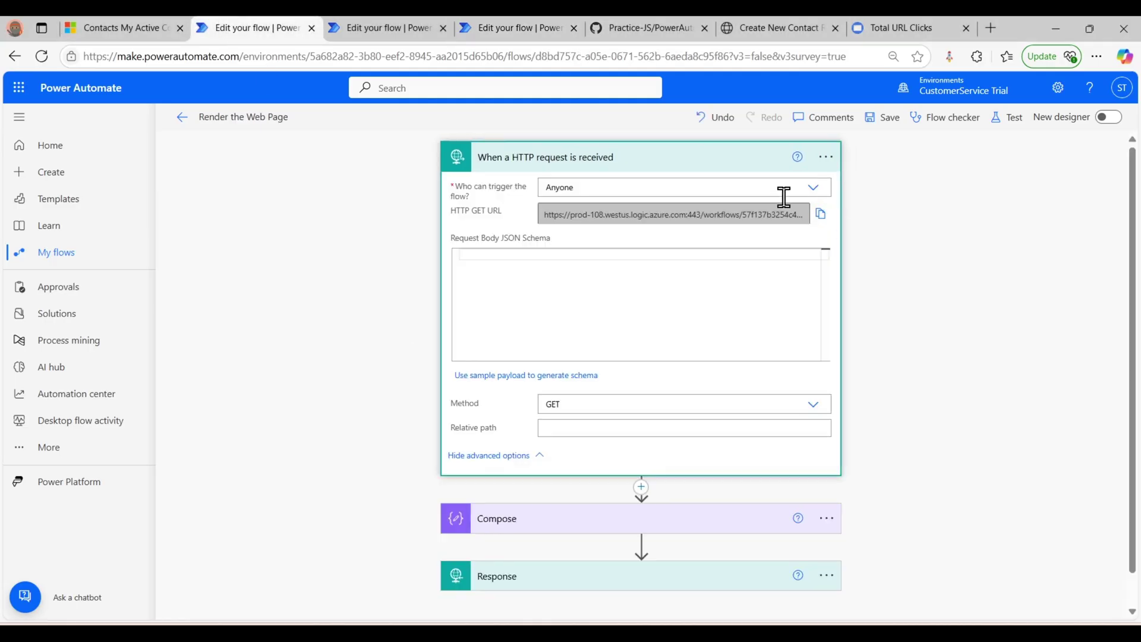
click(821, 215)
click(857, 166)
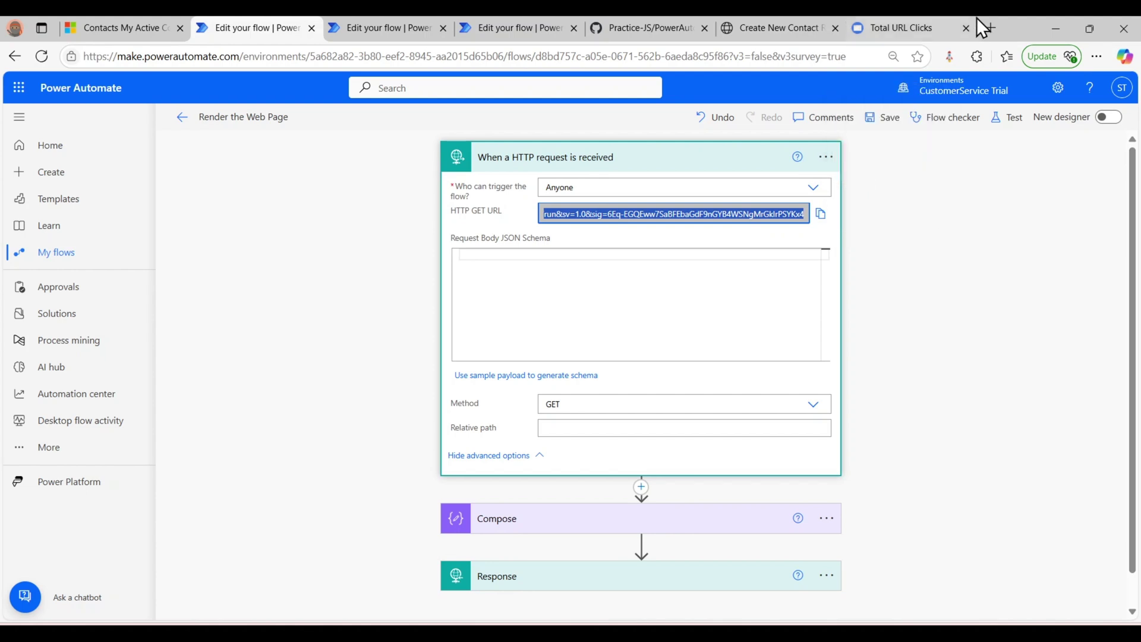
- Load the copied URL in a new tab, then open the flow's details page
click(990, 28)
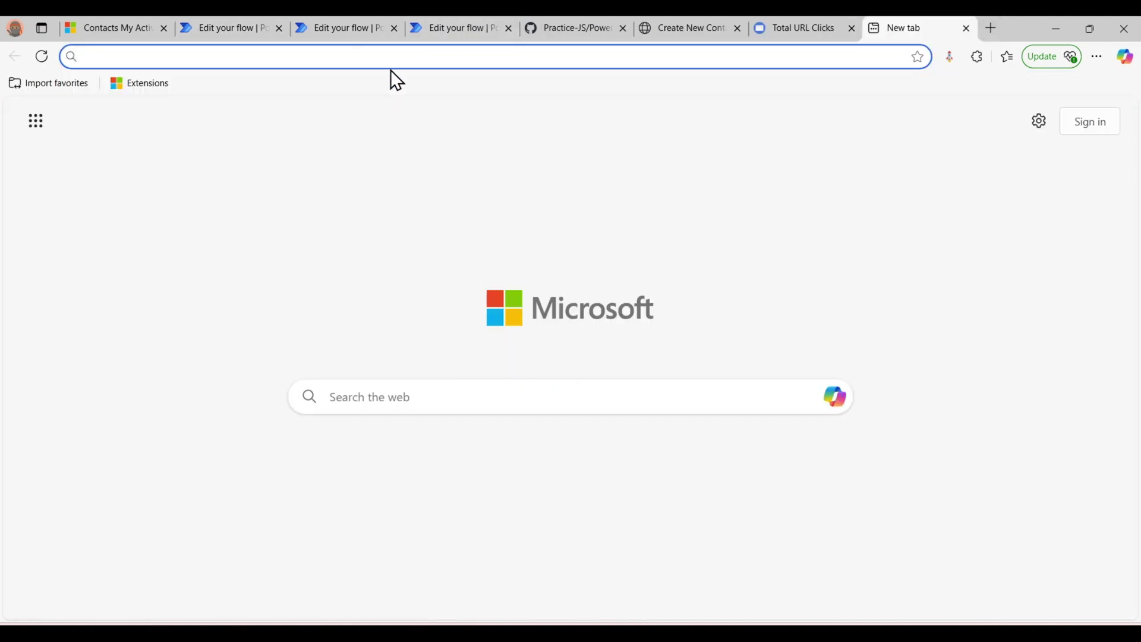
key(ctrl+v)
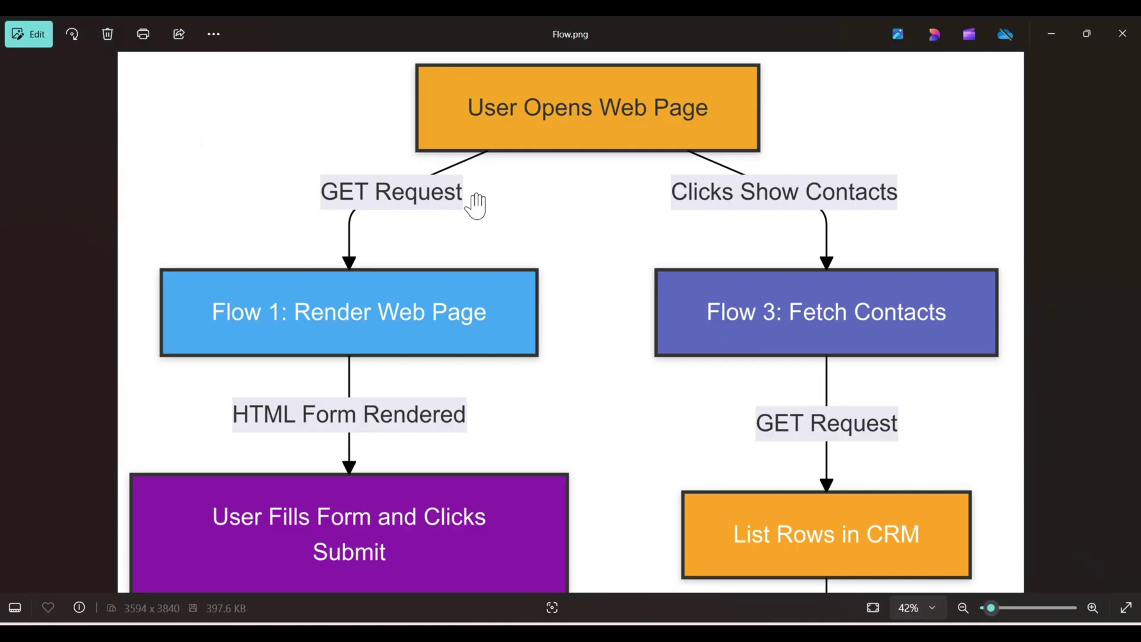
scroll(426, 247, down, 1)
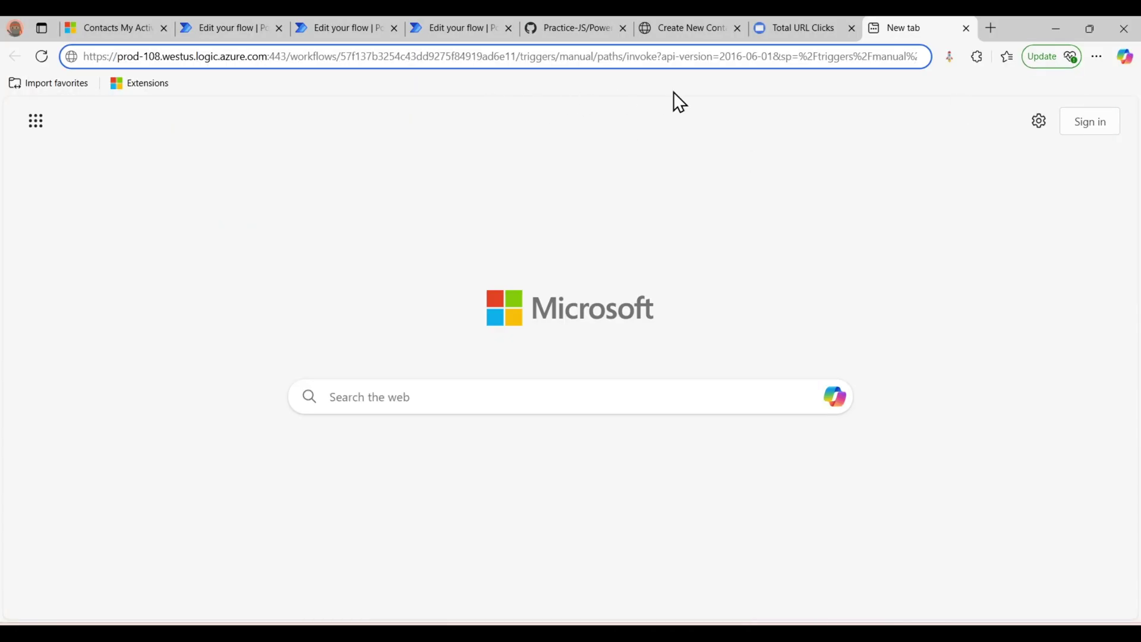
key(Return)
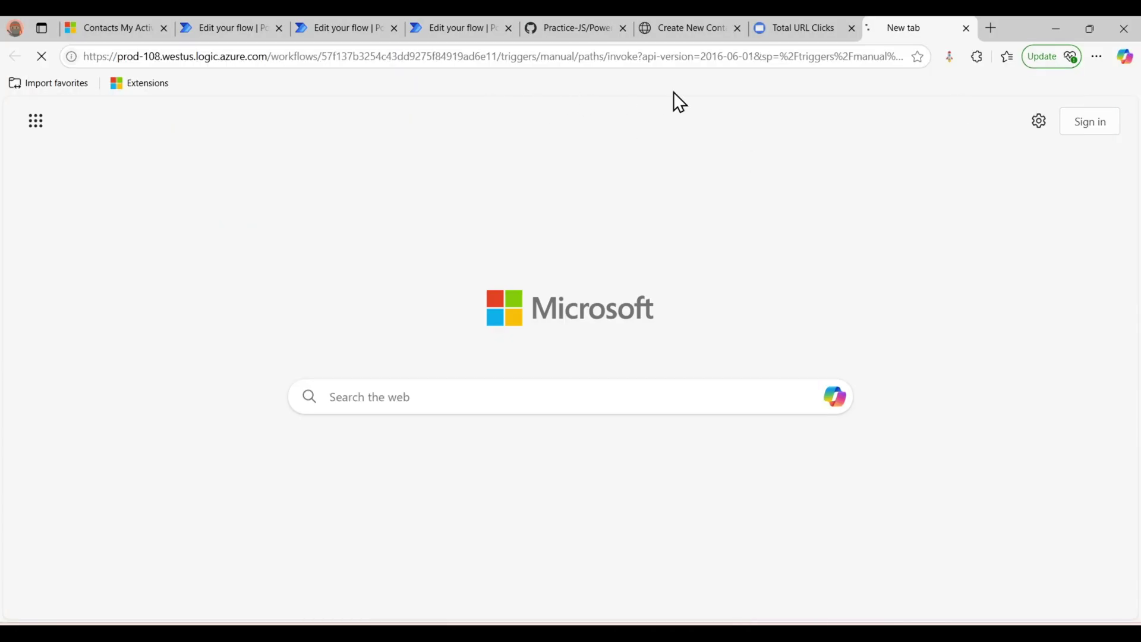
click(217, 27)
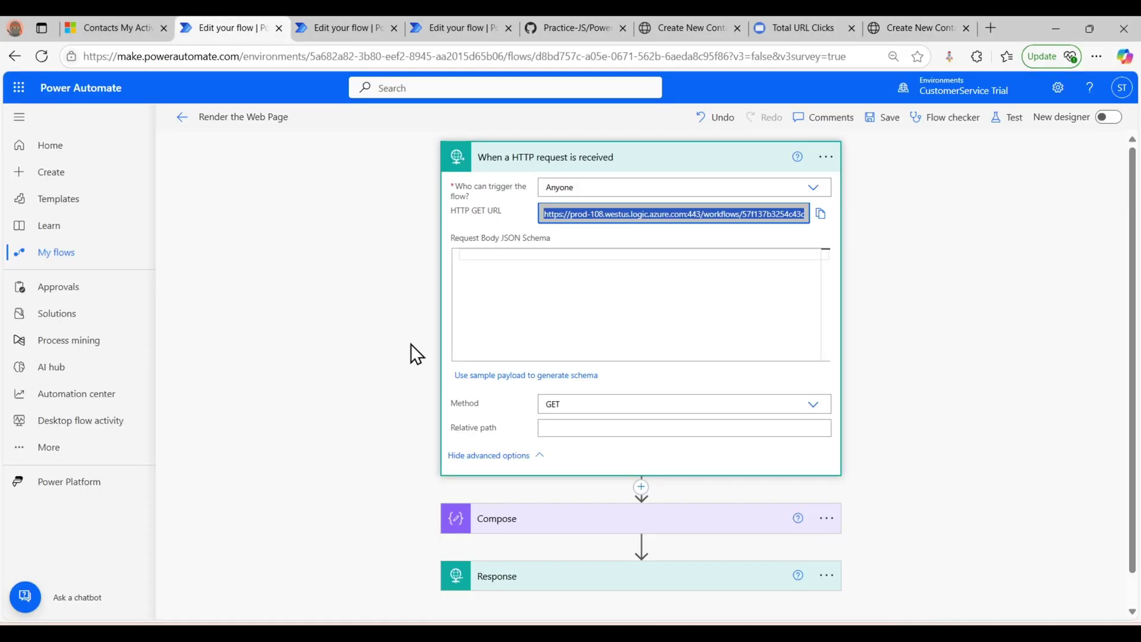
click(181, 118)
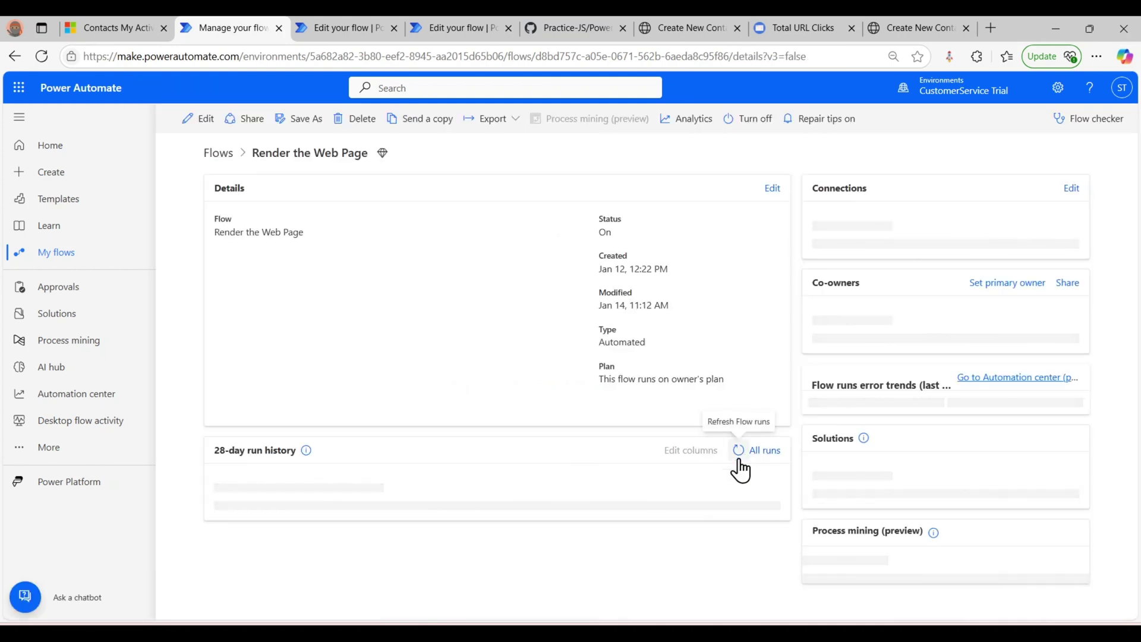
- Refresh the 28-day run history to confirm success, then return to the Create New Contact form
click(740, 460)
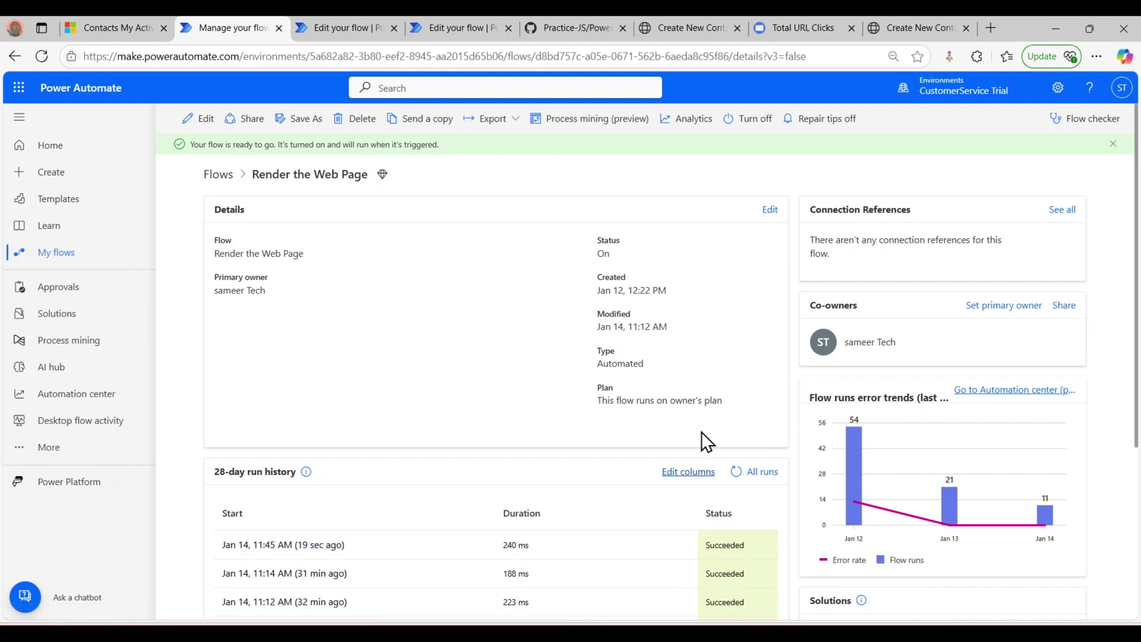
click(912, 18)
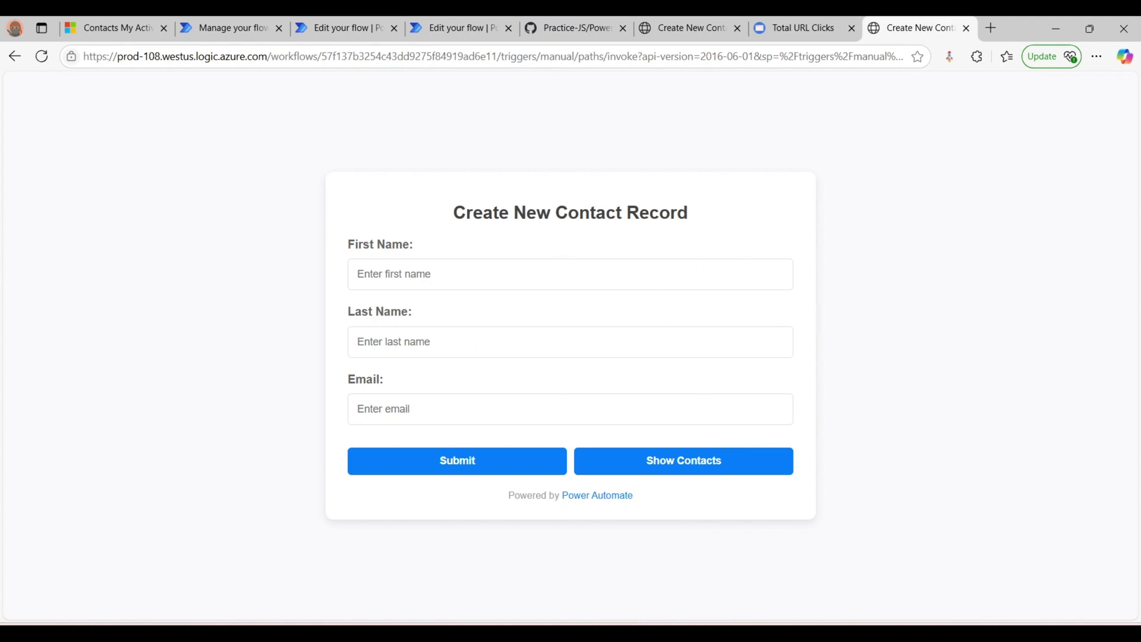
- Pan the Flow.png diagram to the POST request and Flow 2 box, then hide it
key(alt+Tab)
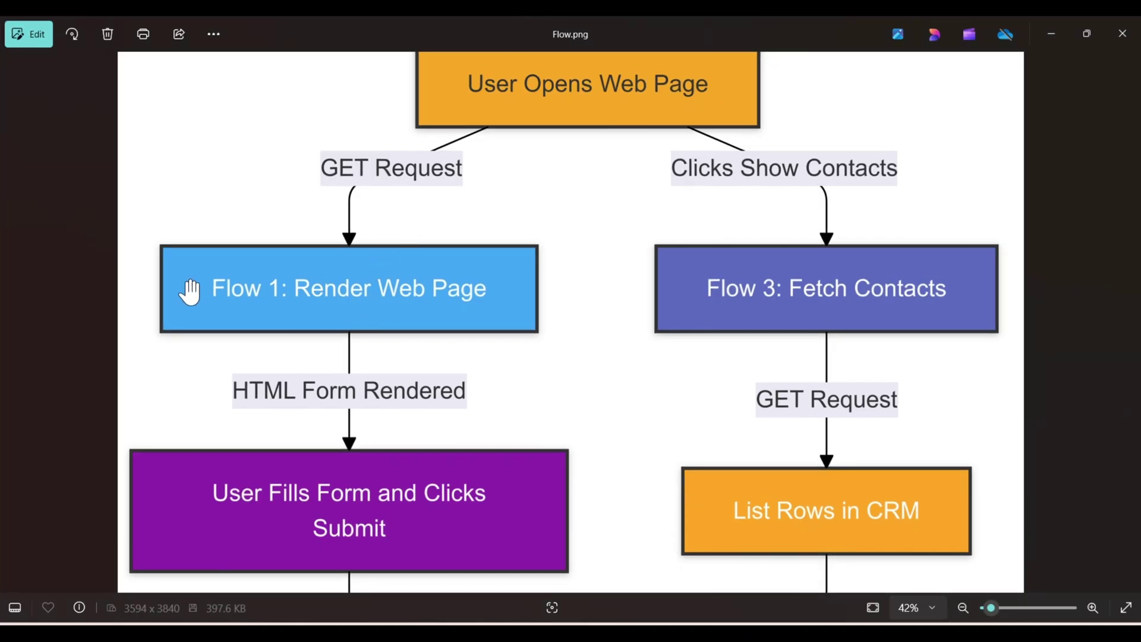
drag(468, 333, 471, 222)
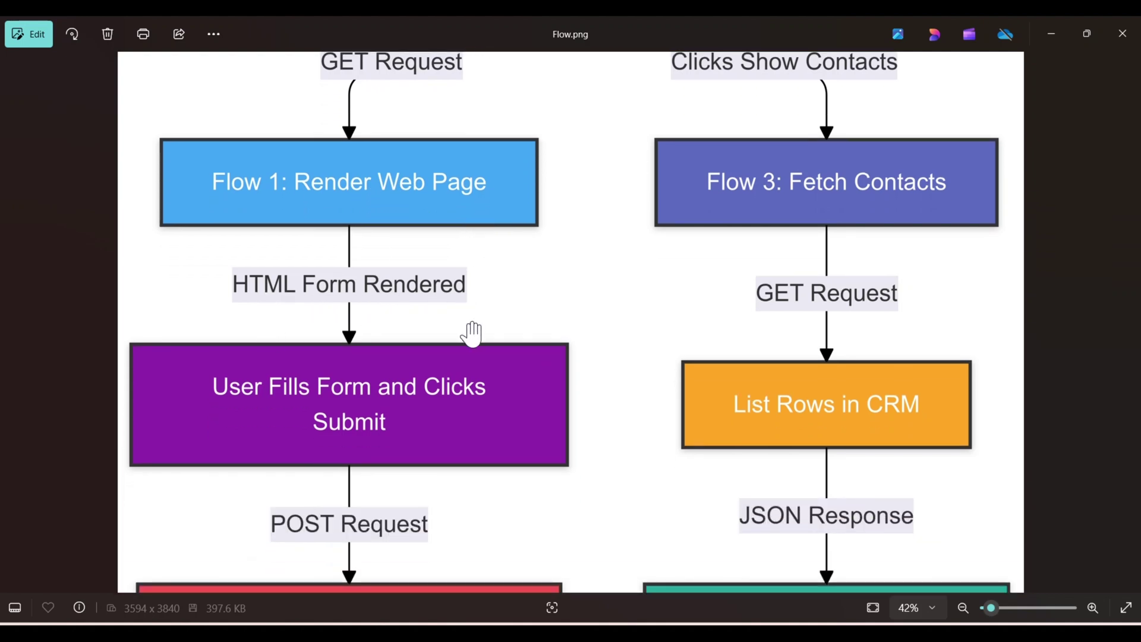
drag(473, 334, 463, 268)
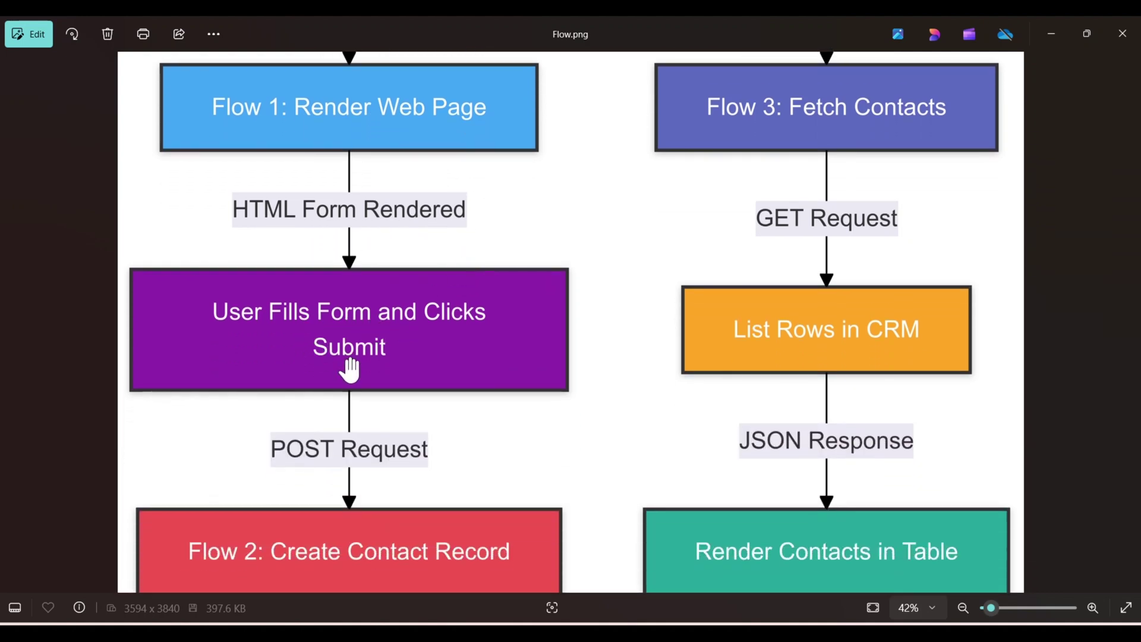
click(1052, 33)
- Fill in the first name, last name and e-mail fields on the contact form
click(511, 270)
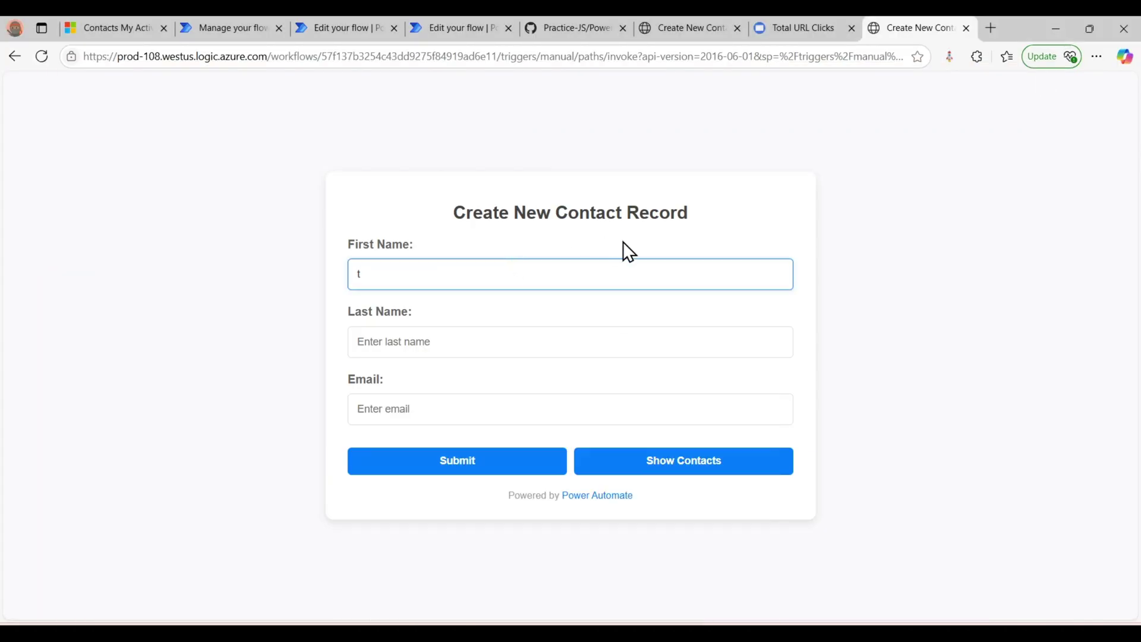
text(abc)
click(557, 344)
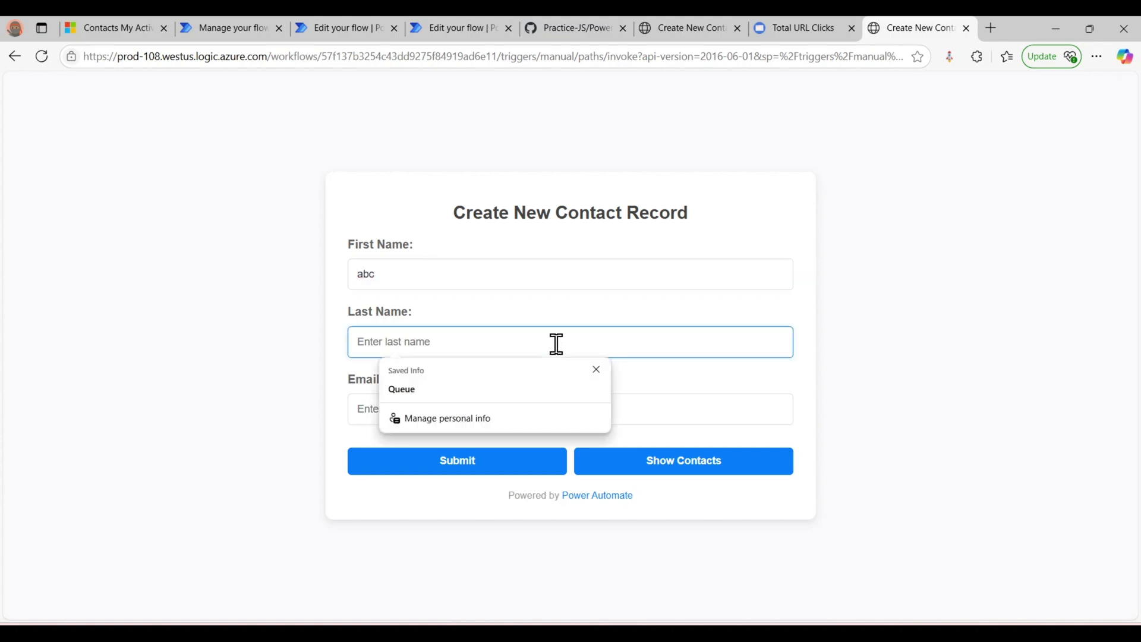
text(xyz)
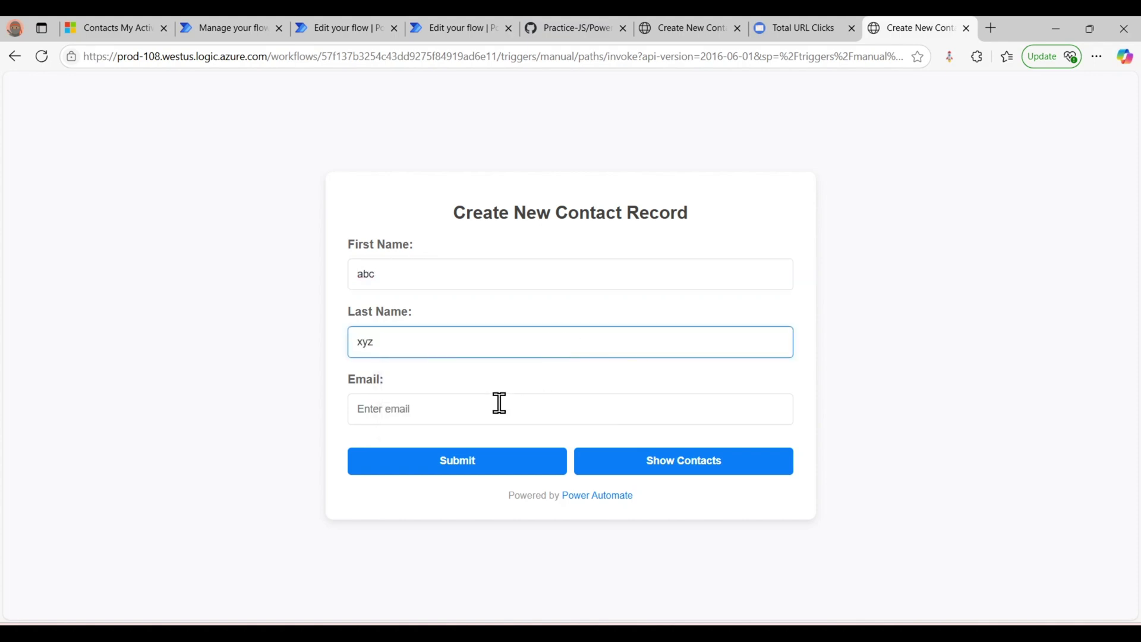
click(493, 411)
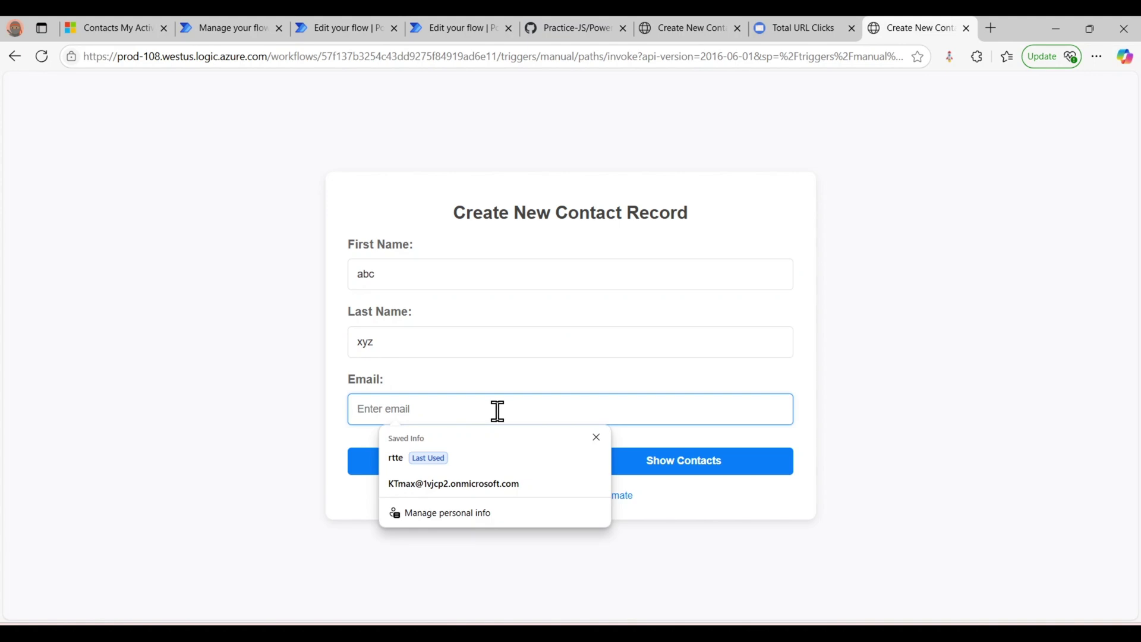
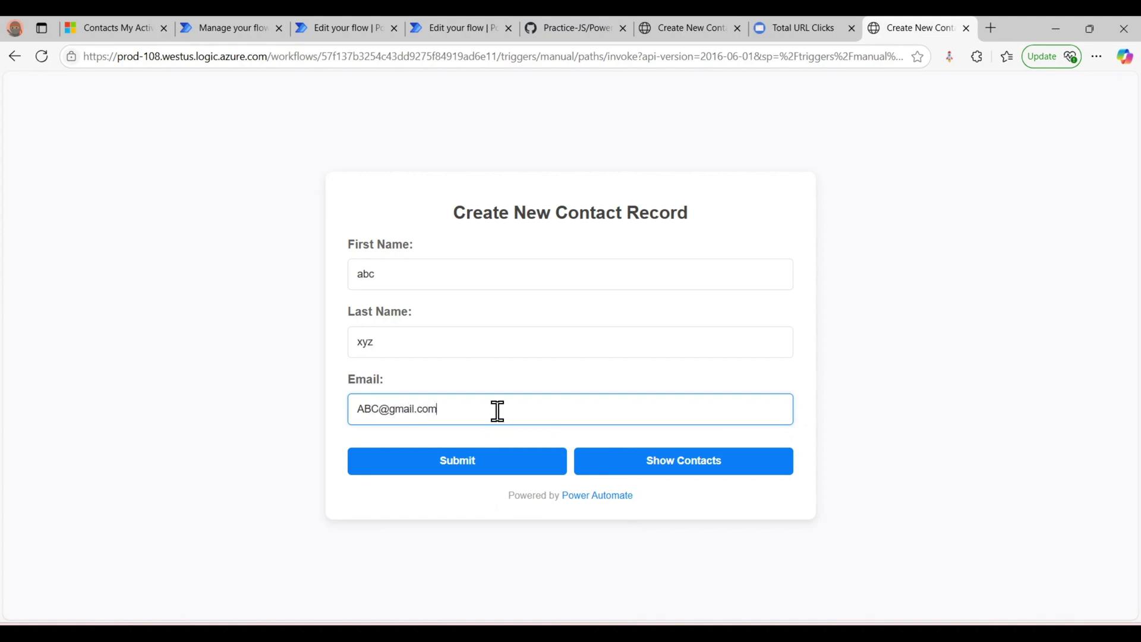
- Clear the last name to trigger the validation banner, then re-enter the last name
click(515, 345)
key(BackSpace)
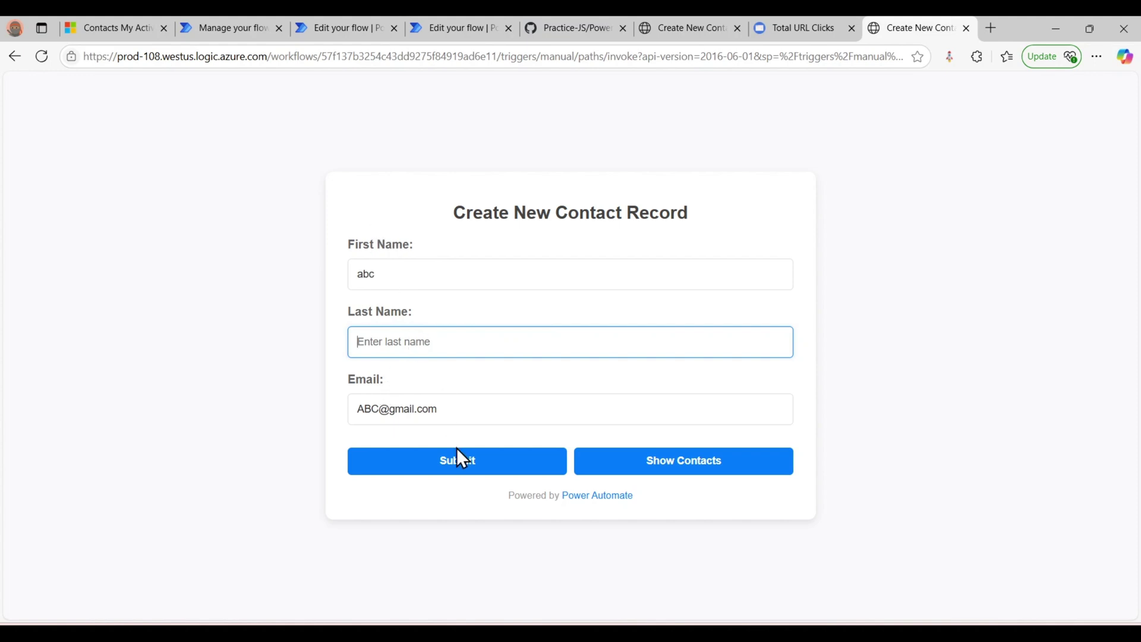
click(442, 466)
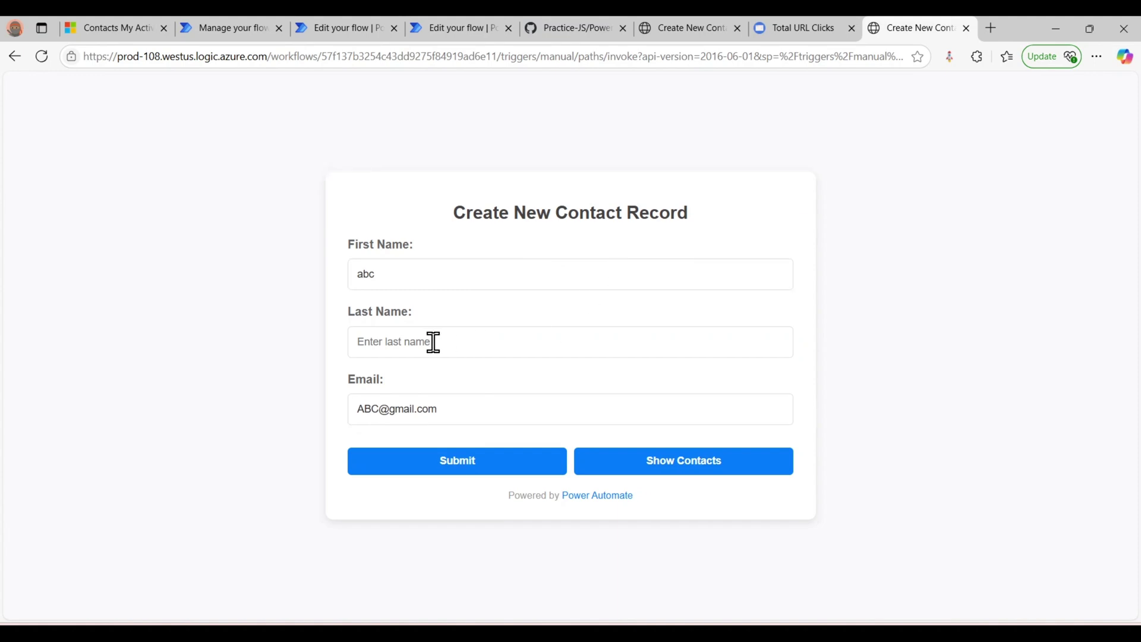
click(429, 345)
text(xyz)
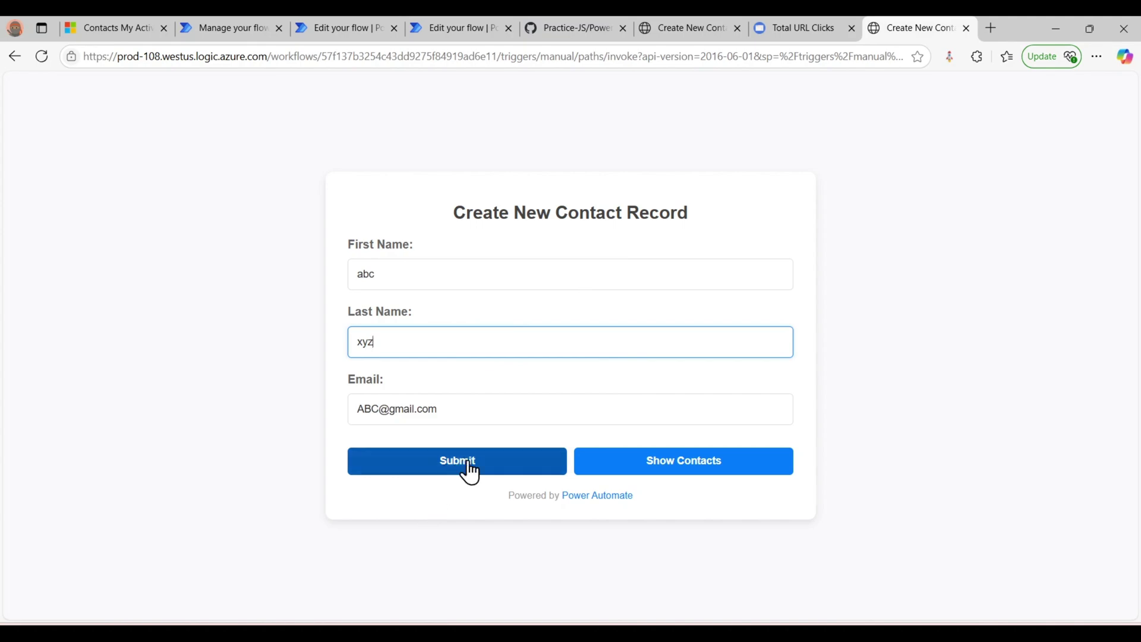
click(764, 559)
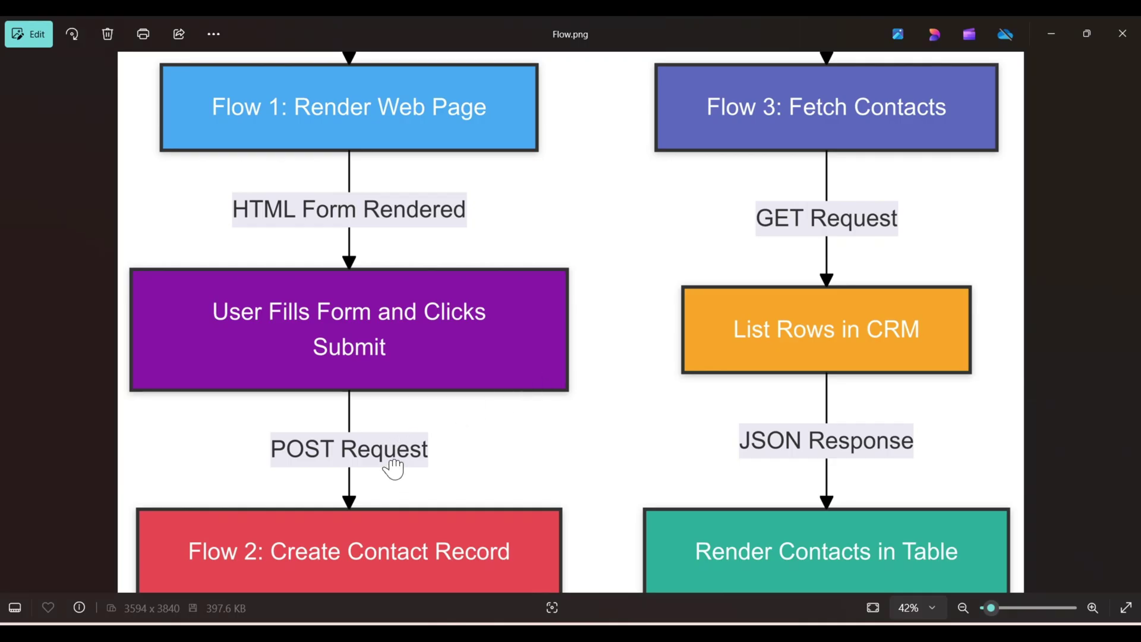
- Scroll the diagram down to User Notification and return to the filled form
scroll(395, 468, down, 1)
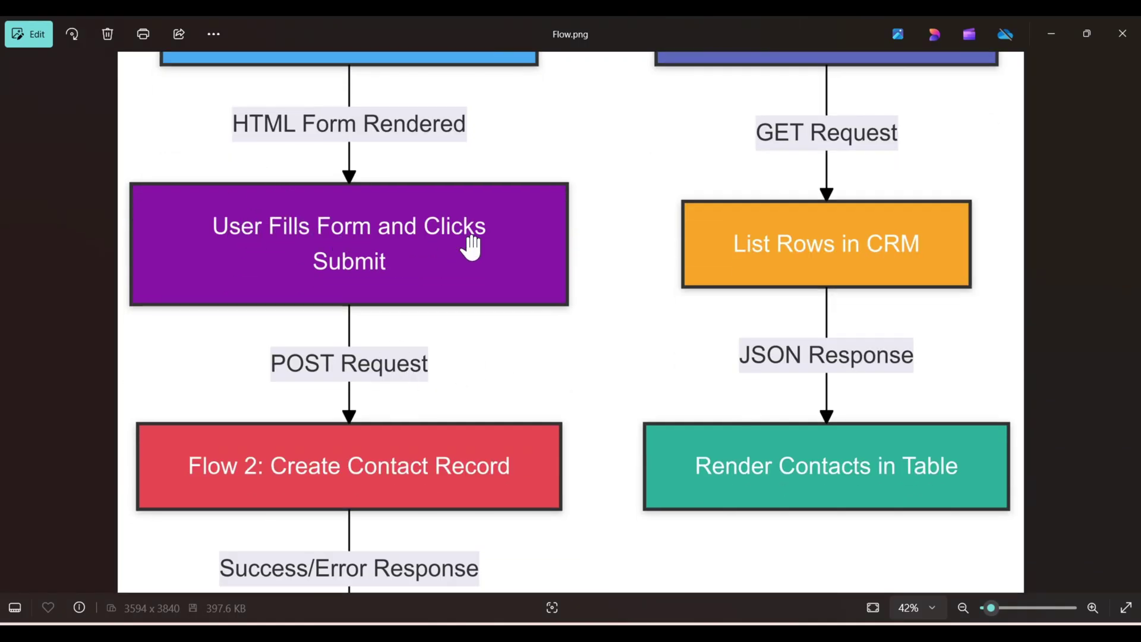
scroll(338, 324, down, 1)
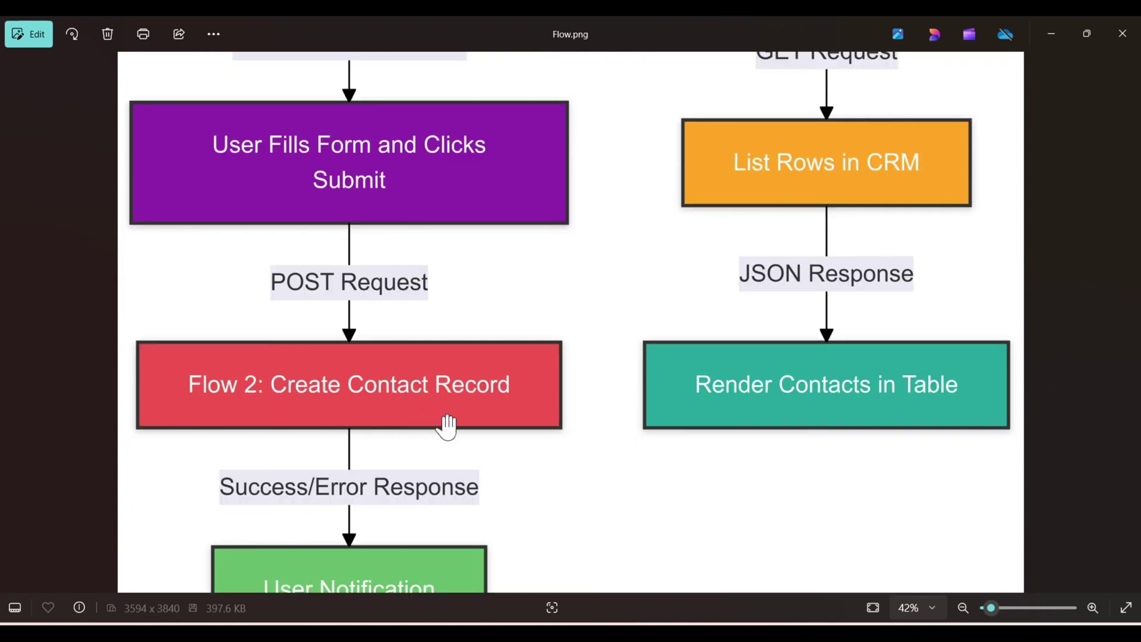
key(alt+Tab)
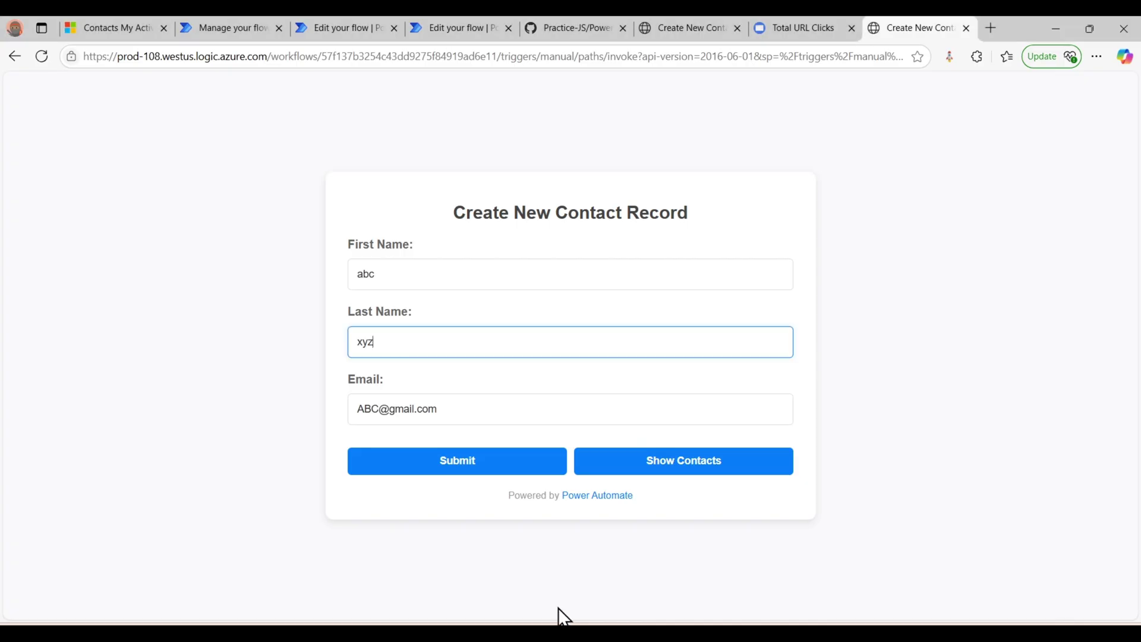
- Submit the contact form, getting 'Record created successfully!'
click(350, 30)
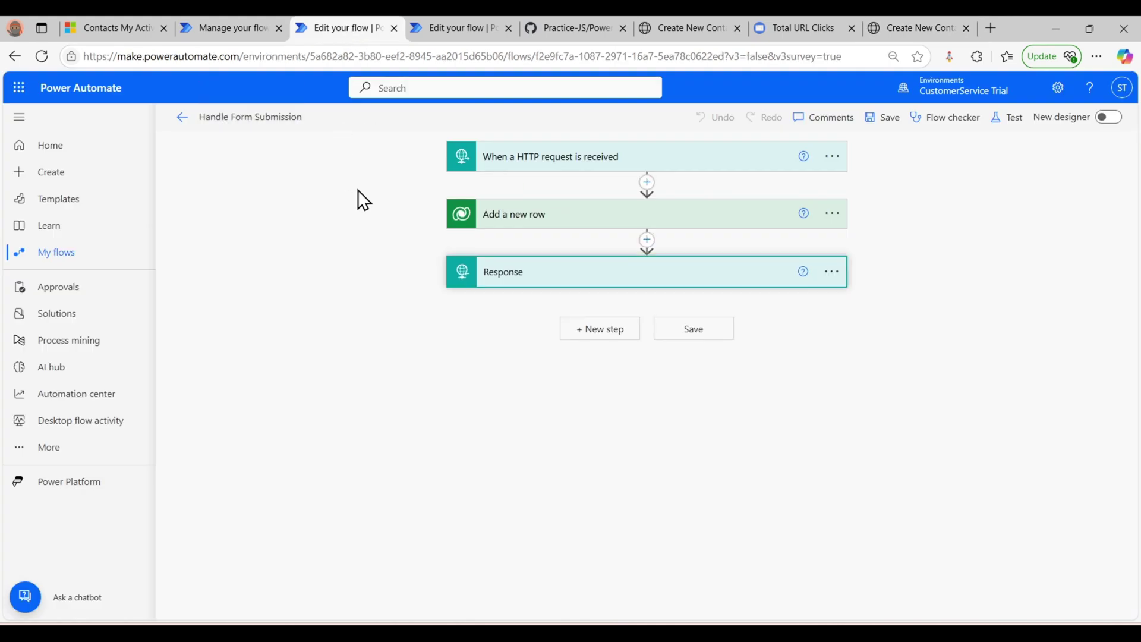
click(915, 28)
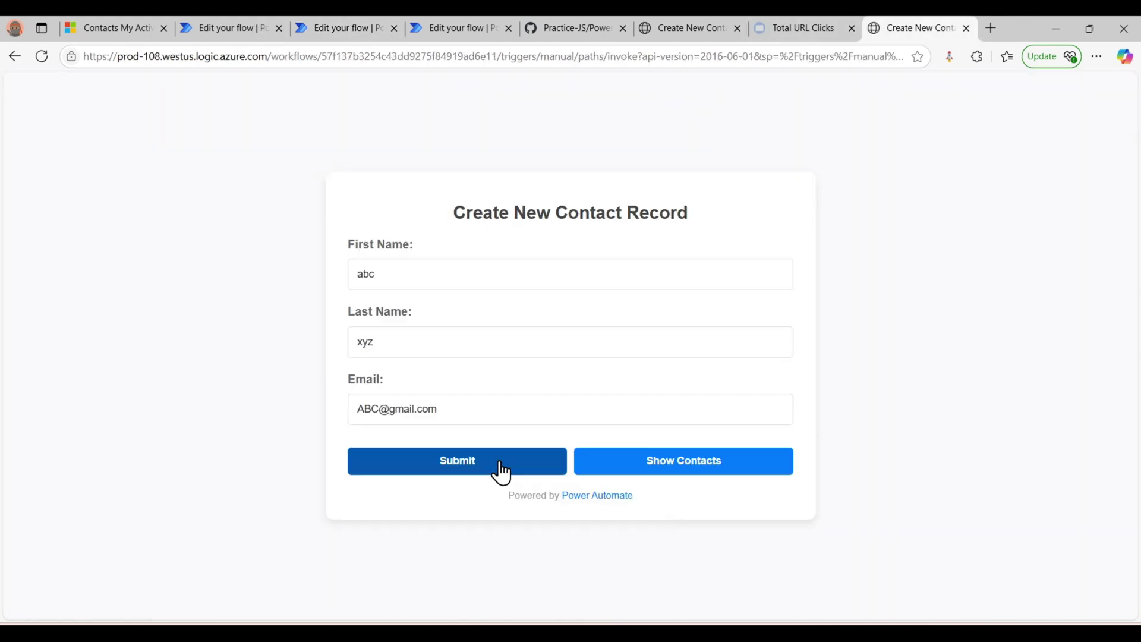
click(466, 466)
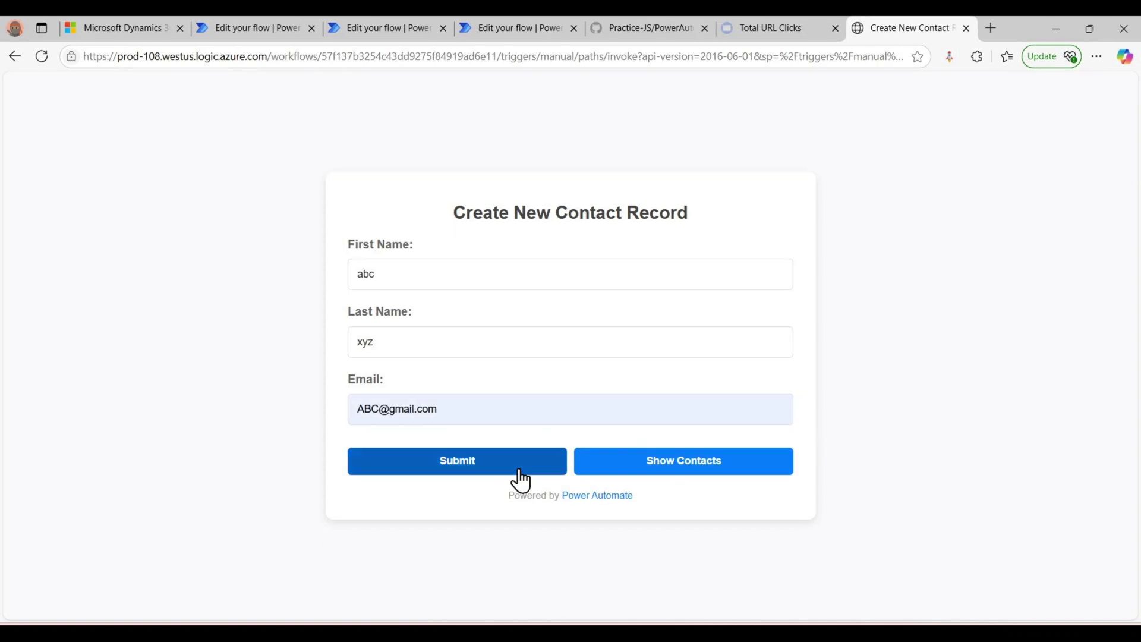
- Glance at the diagram again, then bring up the Handle Form Submission flow editor
click(762, 567)
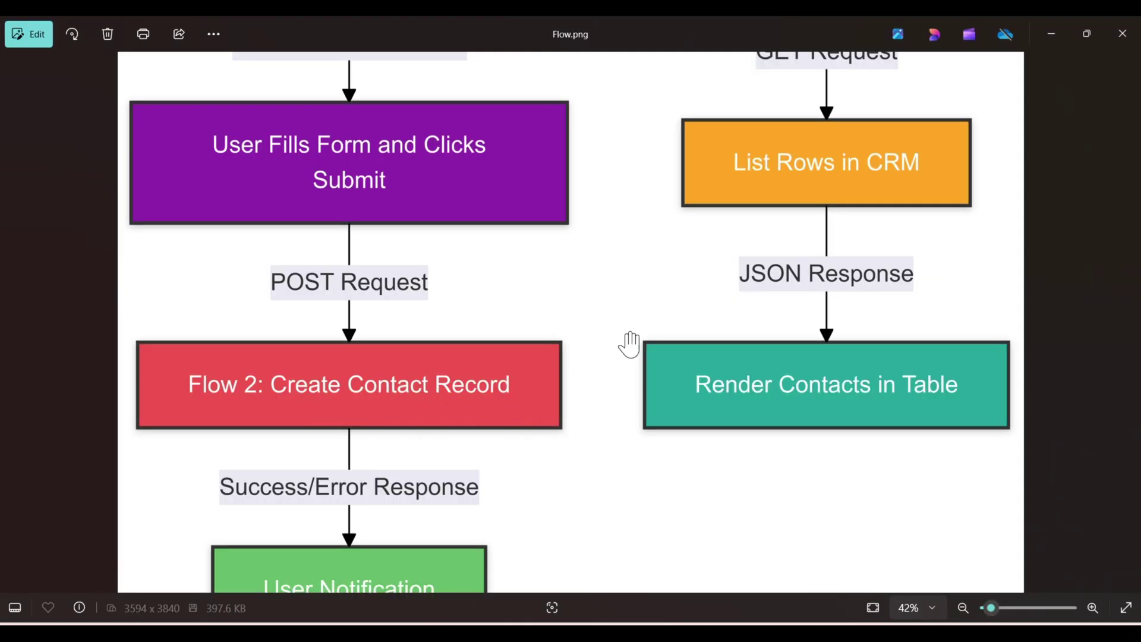
click(1051, 33)
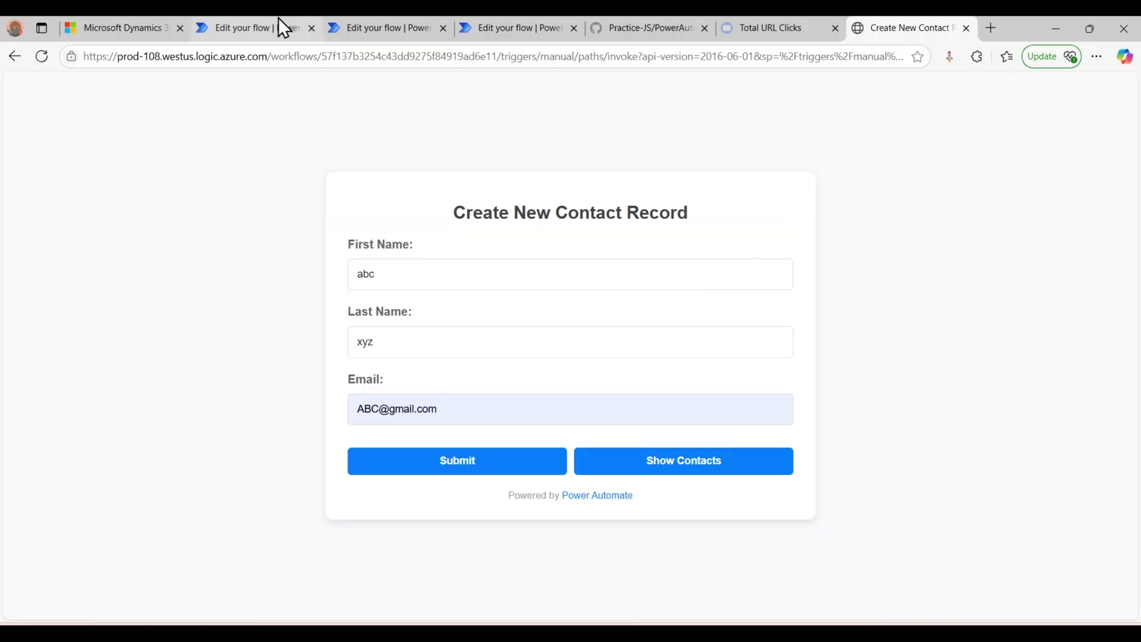
click(345, 27)
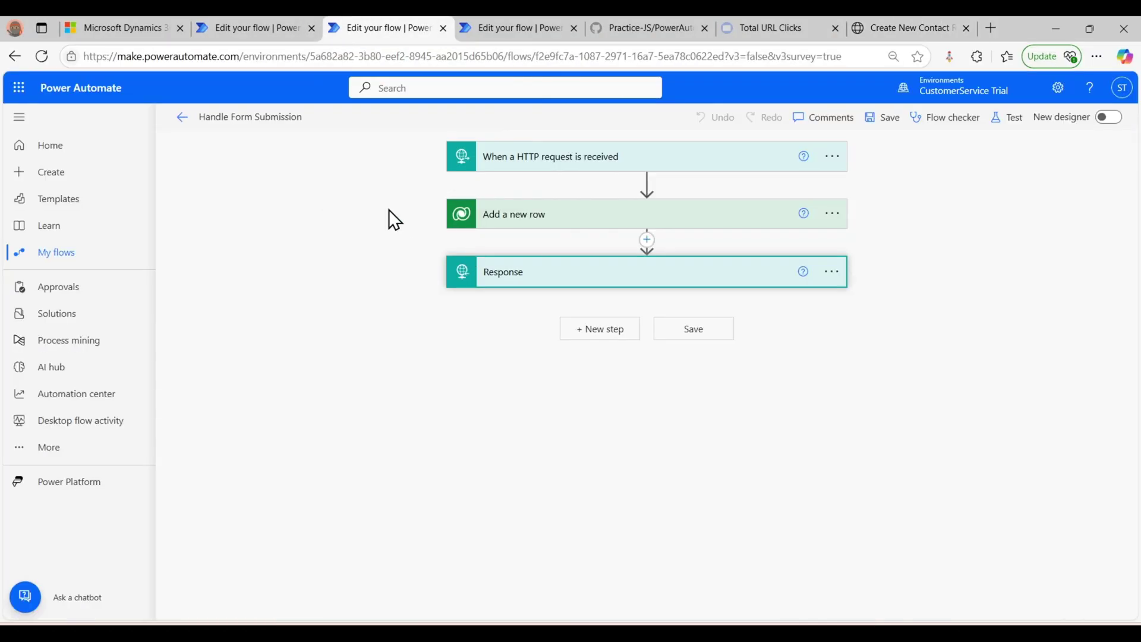
- Open the Handle Form Submission flow's details, then go to the Dynamics 365 contact list
click(189, 121)
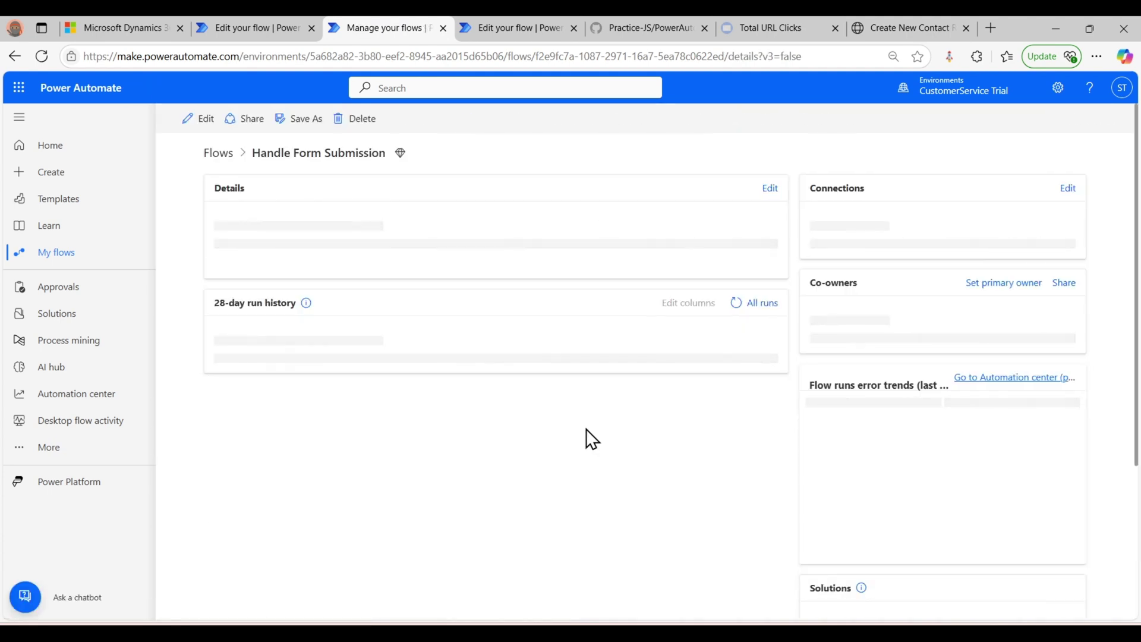
key(ctrl+1)
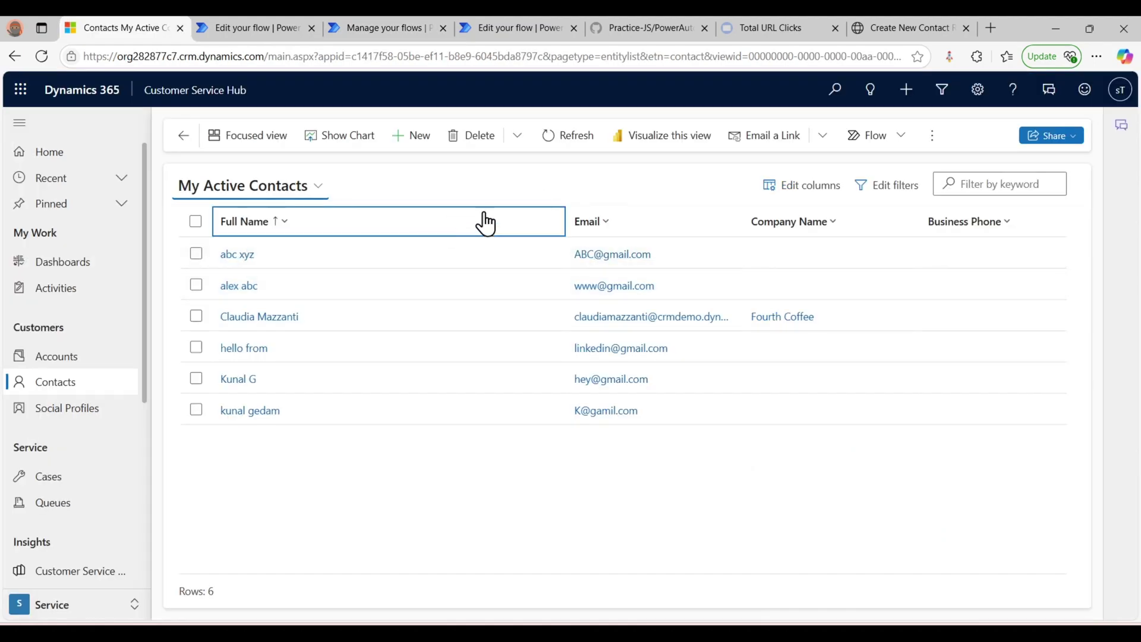
click(920, 26)
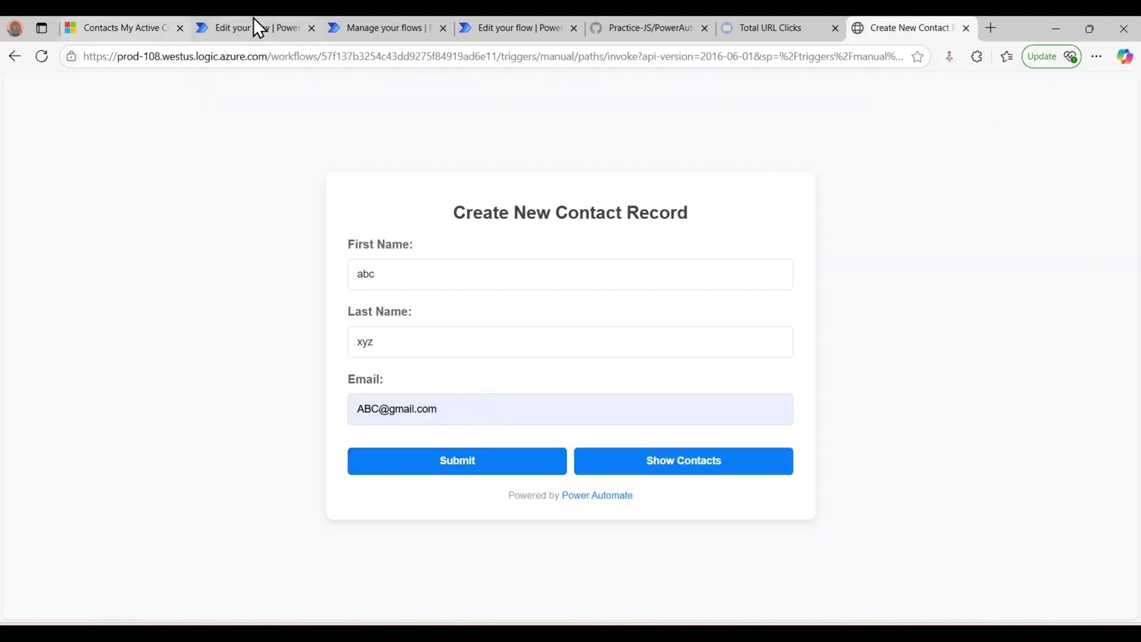
click(127, 27)
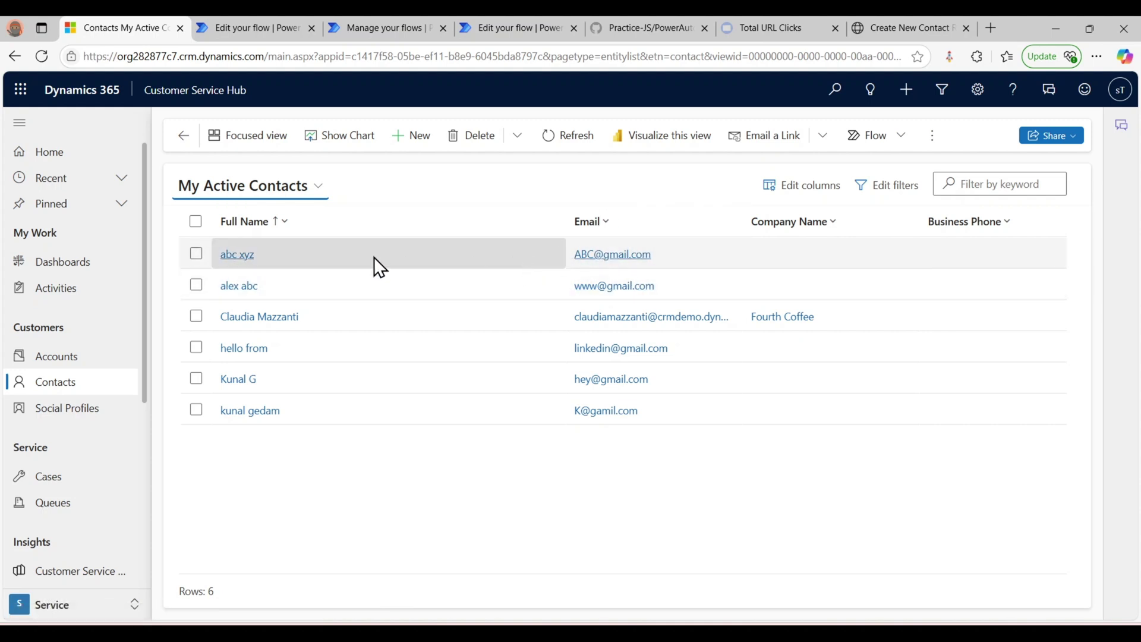
- Open the new contact's record, return to My Active Contacts, then go back to the form
click(235, 255)
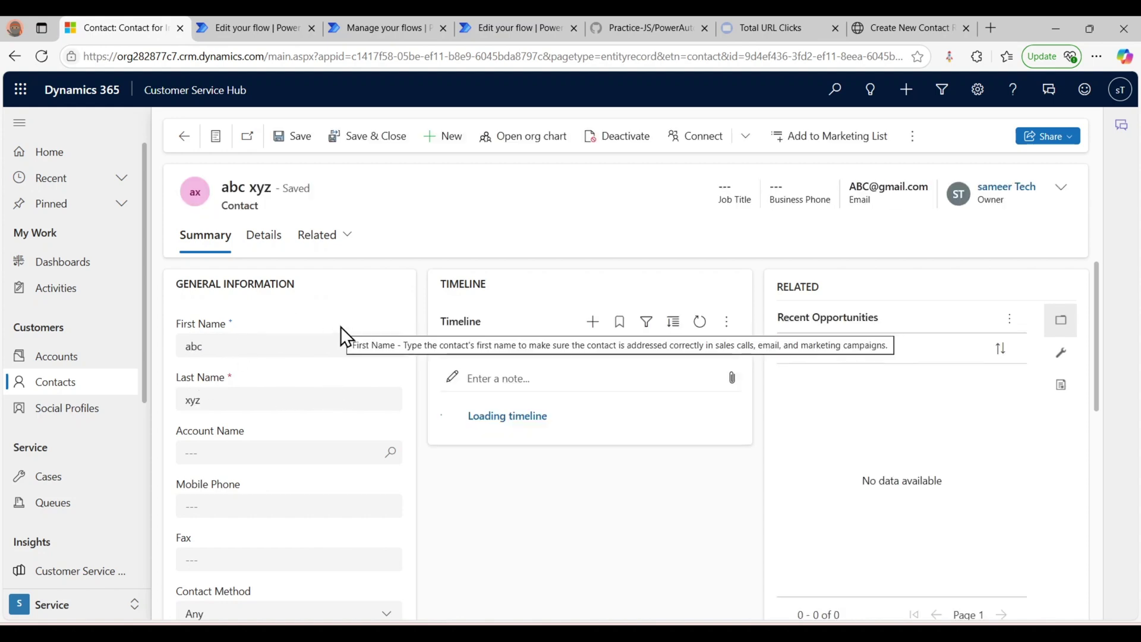
click(89, 393)
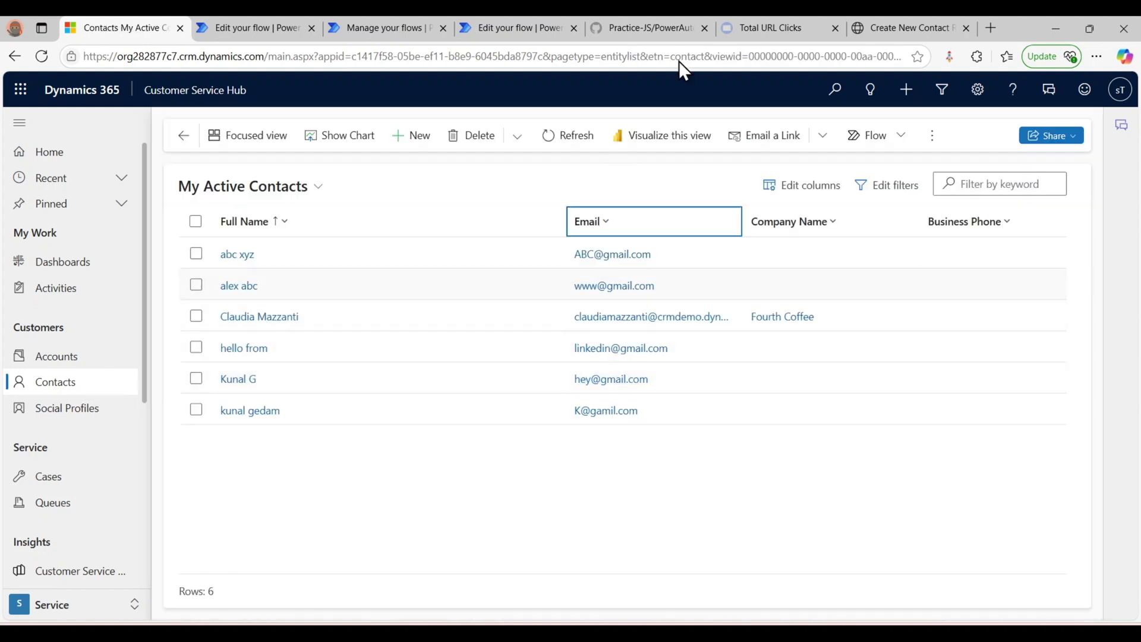
click(931, 18)
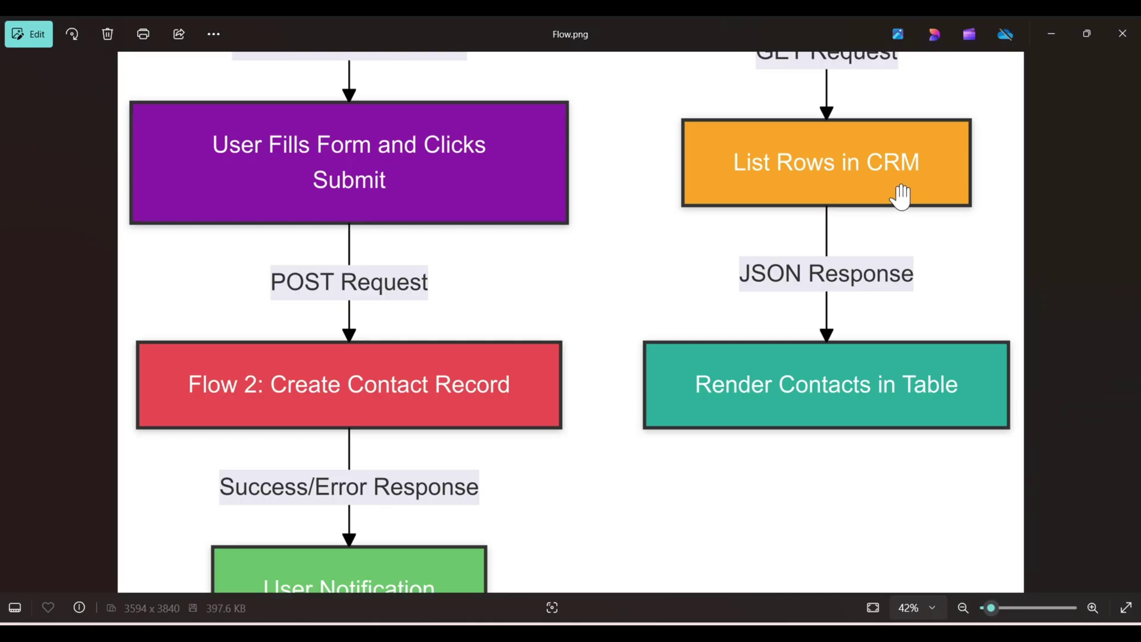
- Scroll Flow.png down to the Fetch Contacts branch, then minimize Photos
scroll(896, 191, up, 5)
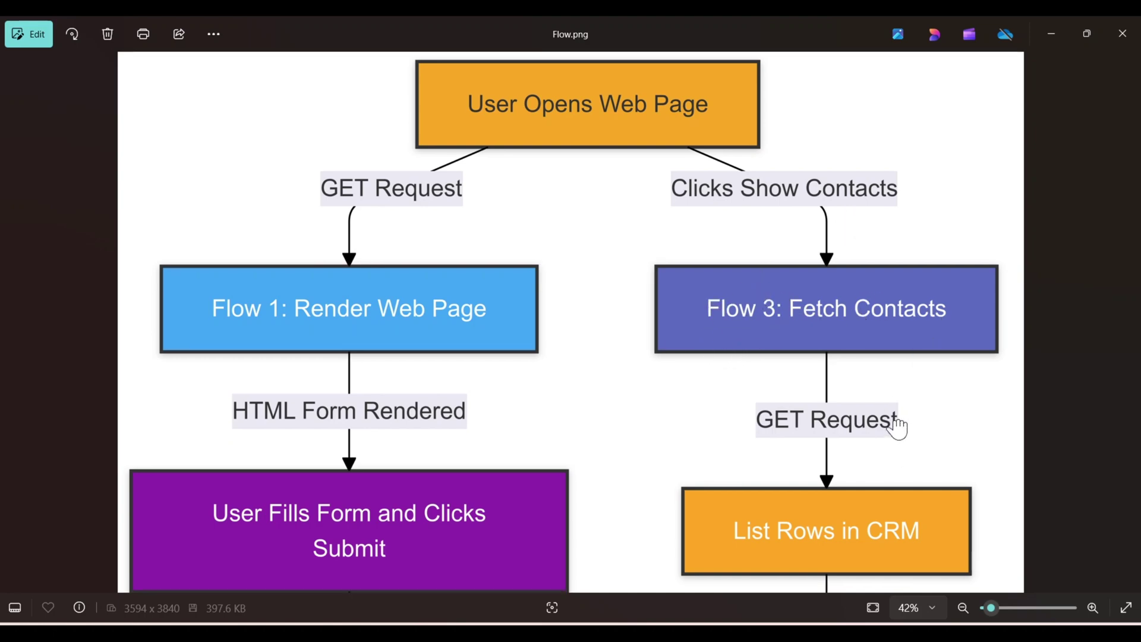
scroll(897, 433, down, 3)
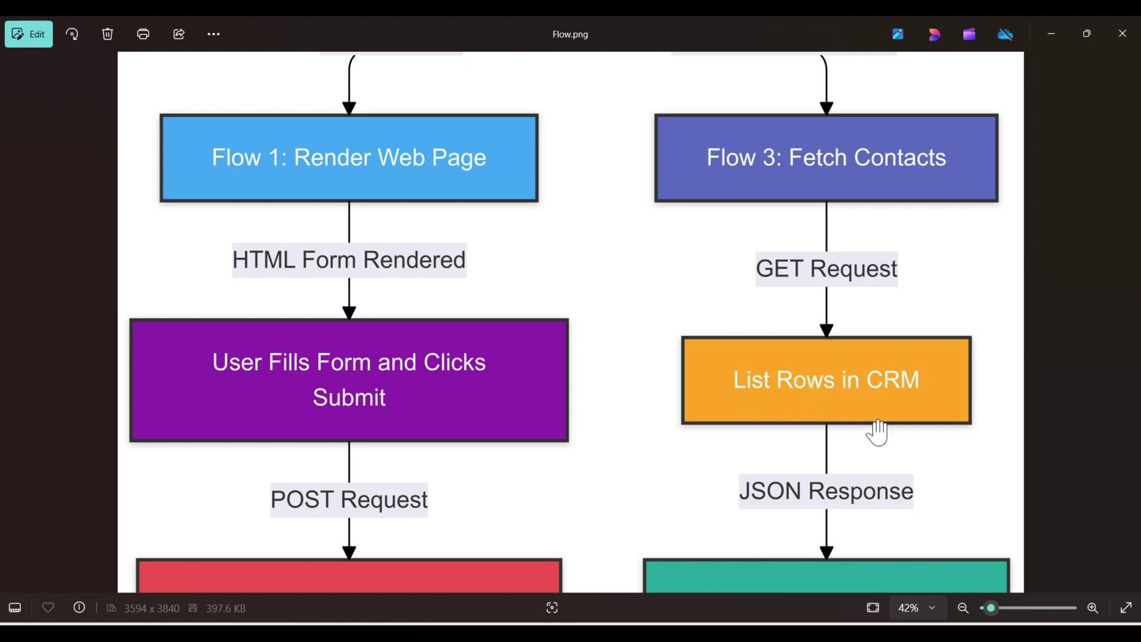
scroll(874, 425, down, 3)
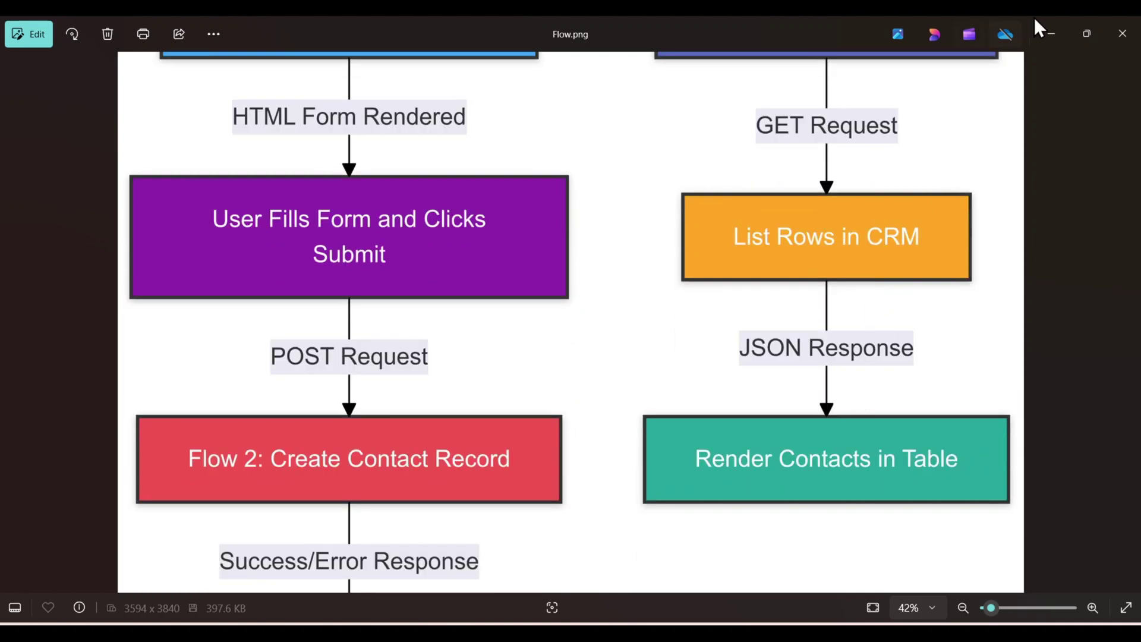
click(1055, 19)
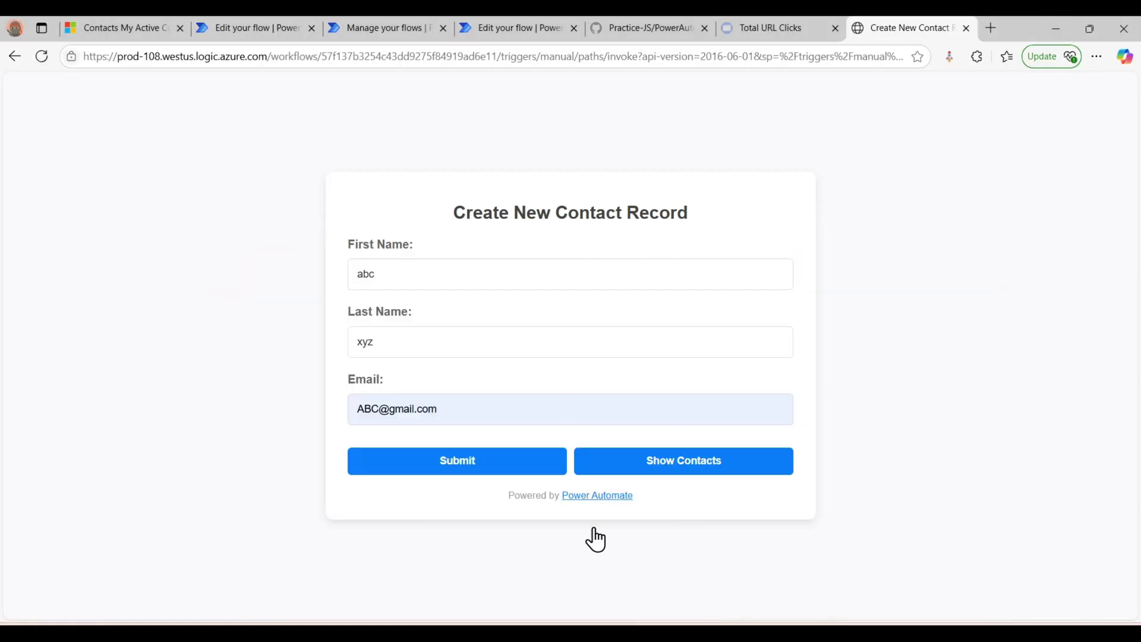
- Load the form's Contact List table showing all six existing contacts
click(683, 467)
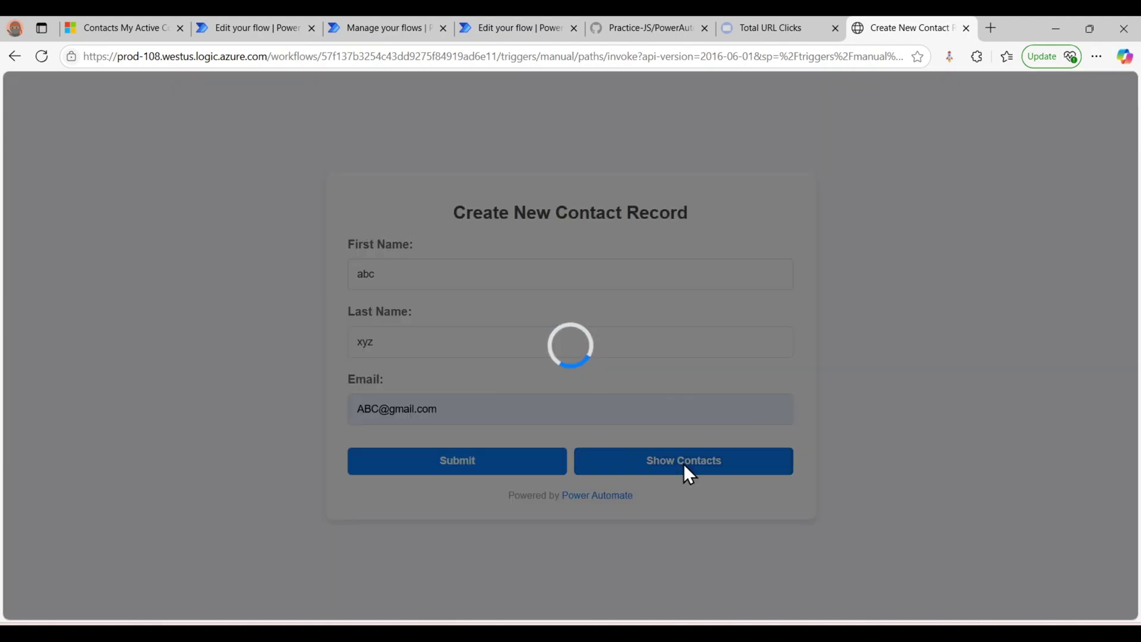
scroll(485, 435, down, 1)
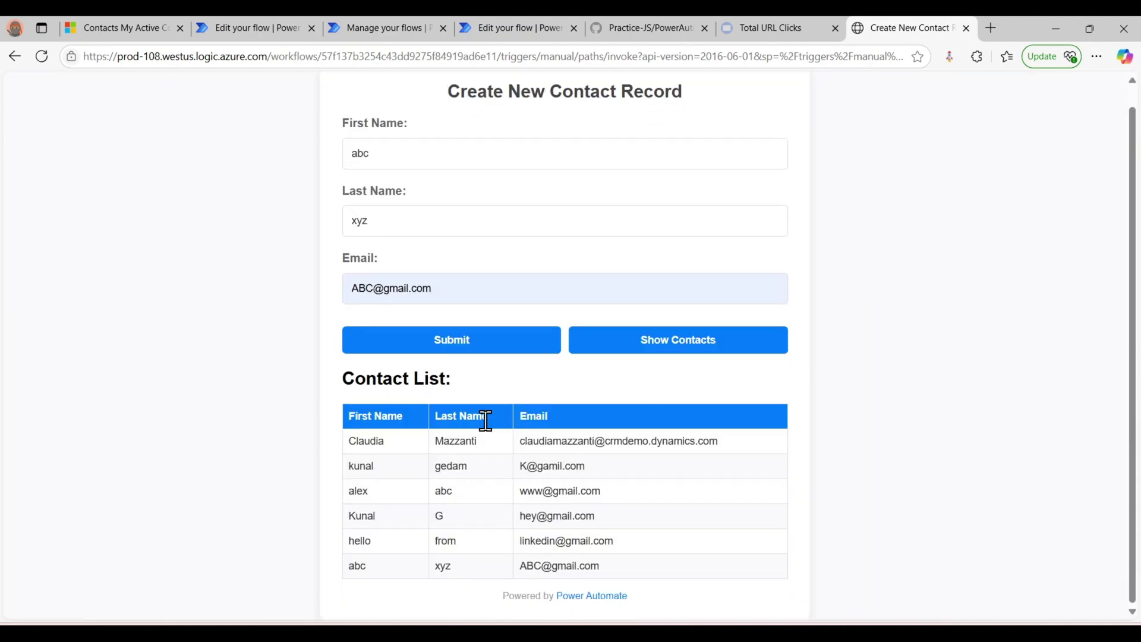
- Compare the listed contacts with Dynamics 365, then open the Fetch Contacts flow editor
click(95, 27)
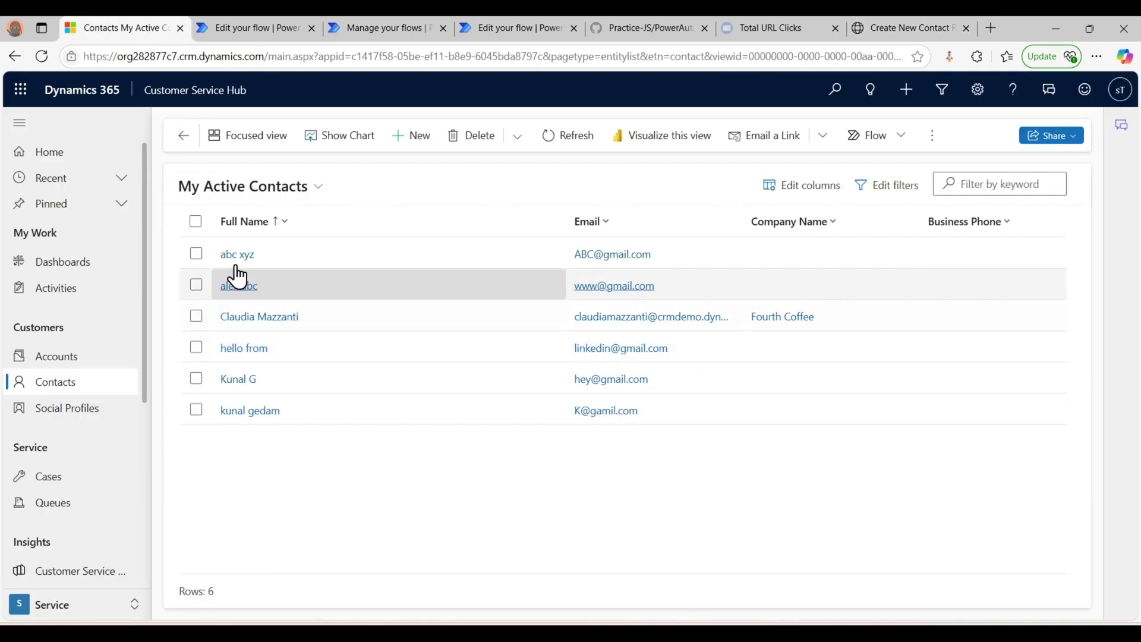
click(868, 28)
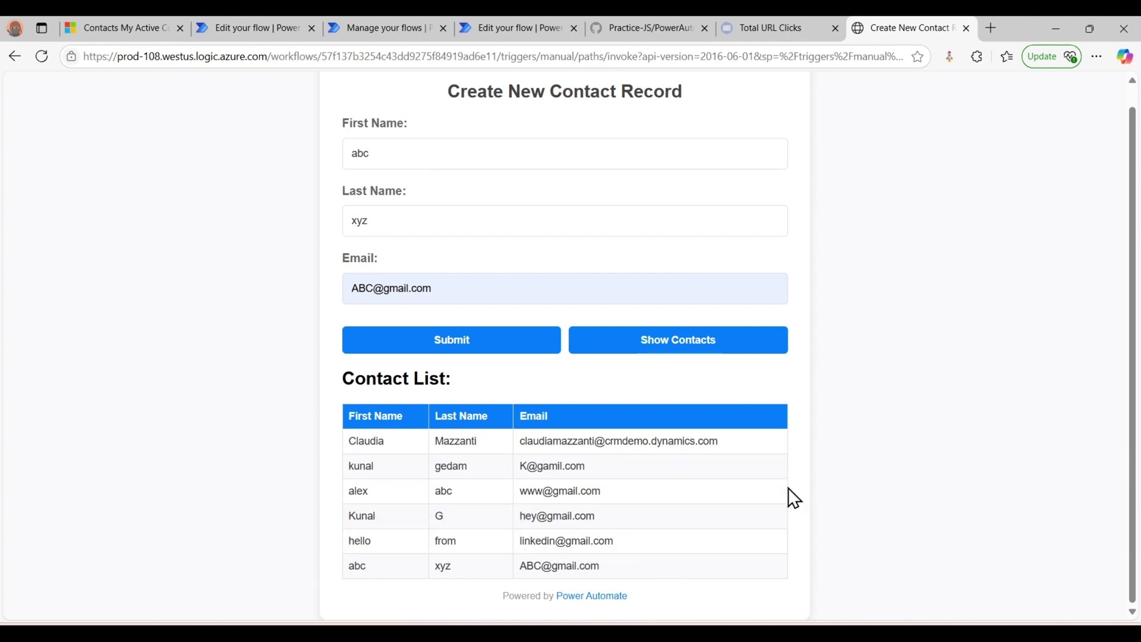
mouse_move(762, 633)
scroll(505, 333, up, 1)
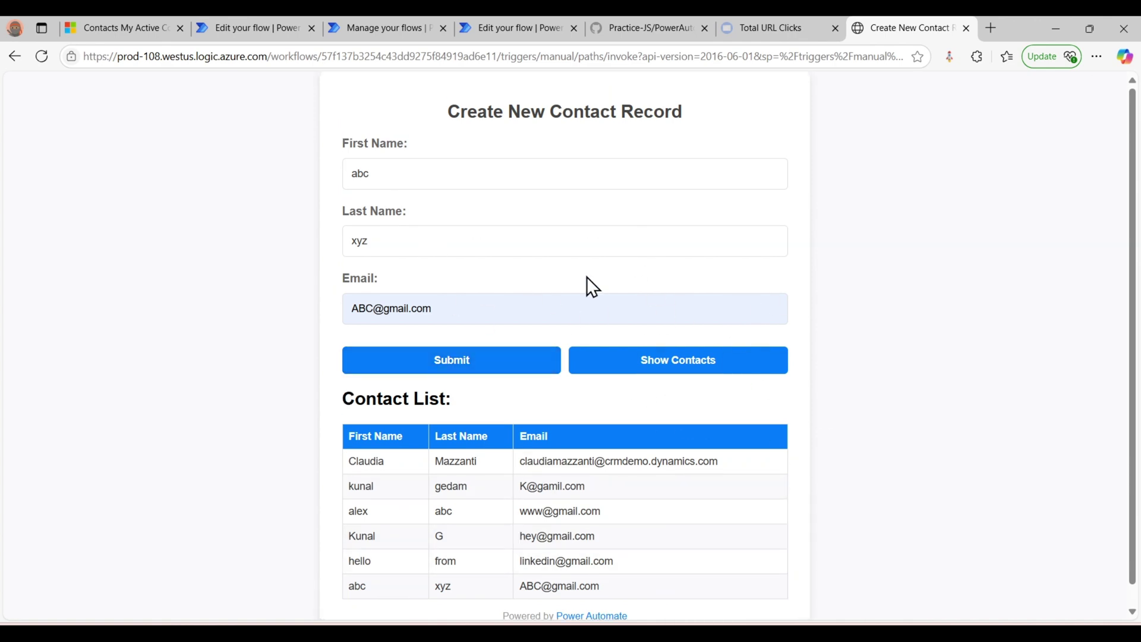
click(533, 18)
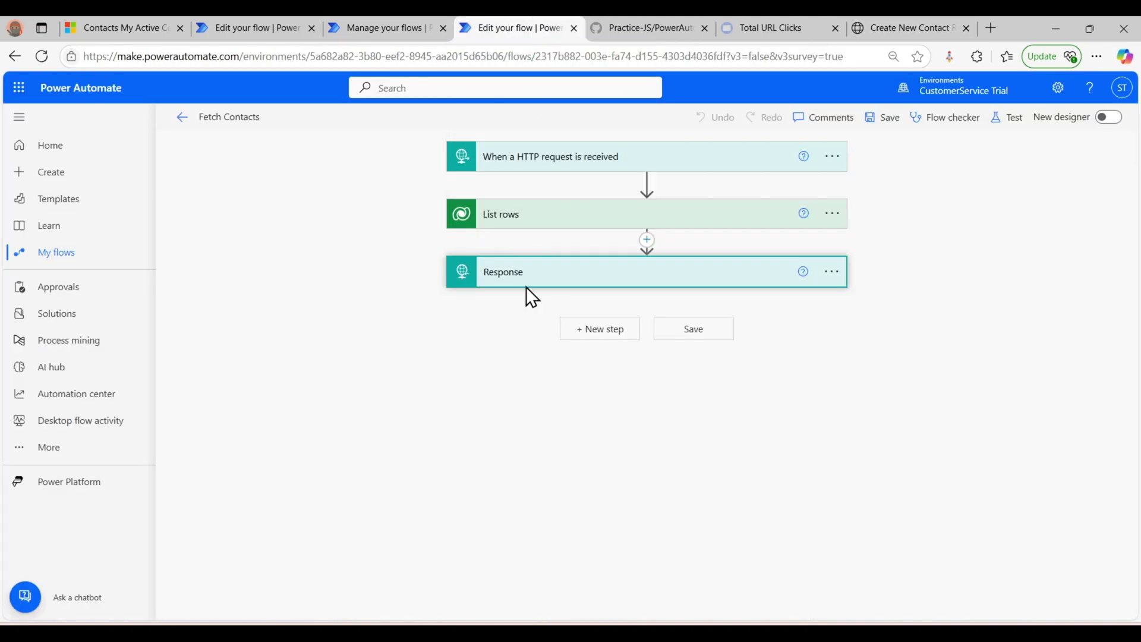
- Expand the Render the Web Page flow's Compose step to show its HTML inputs
click(298, 17)
click(601, 230)
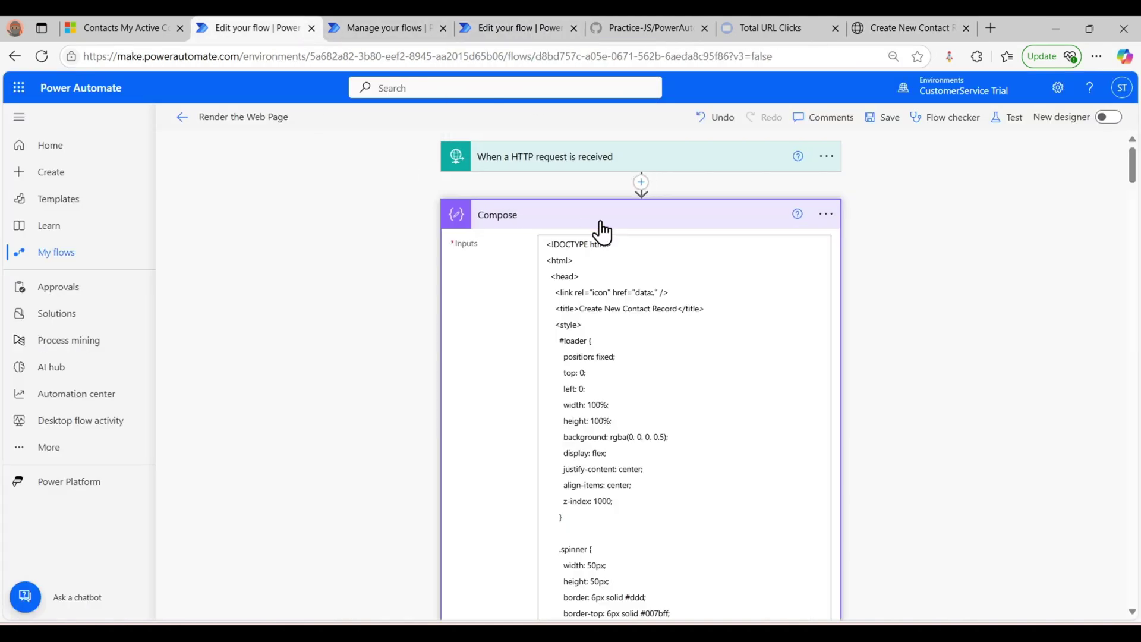
click(554, 223)
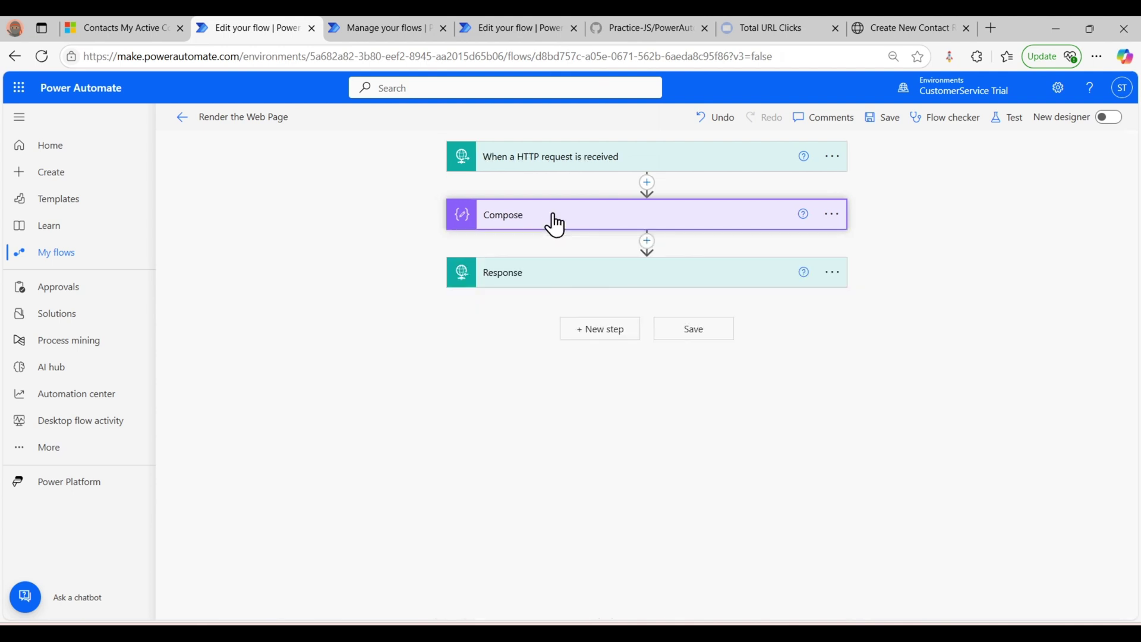
click(553, 223)
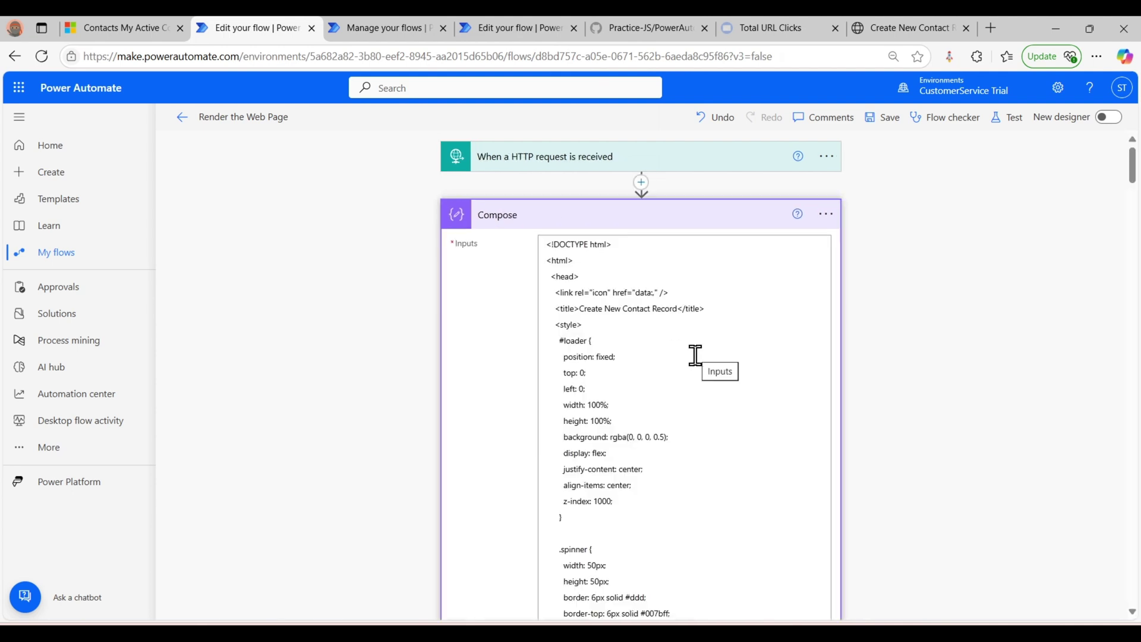
- Compare that HTML with the GitHub source, then bring up PowerAutomateCode.html in Visual Studio Code
click(661, 16)
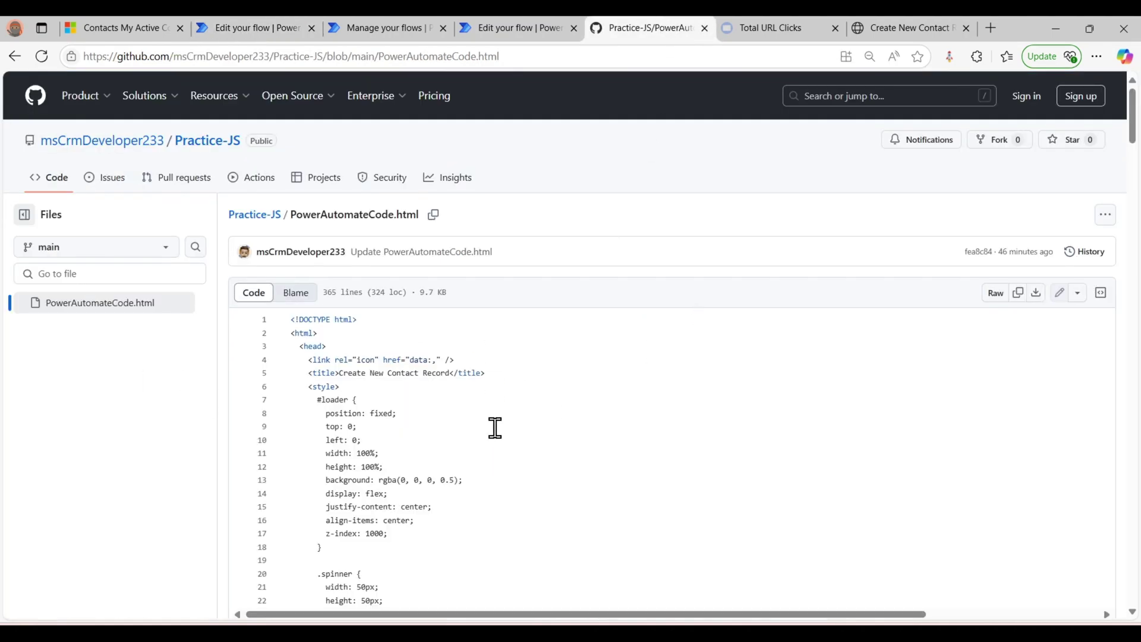
click(258, 19)
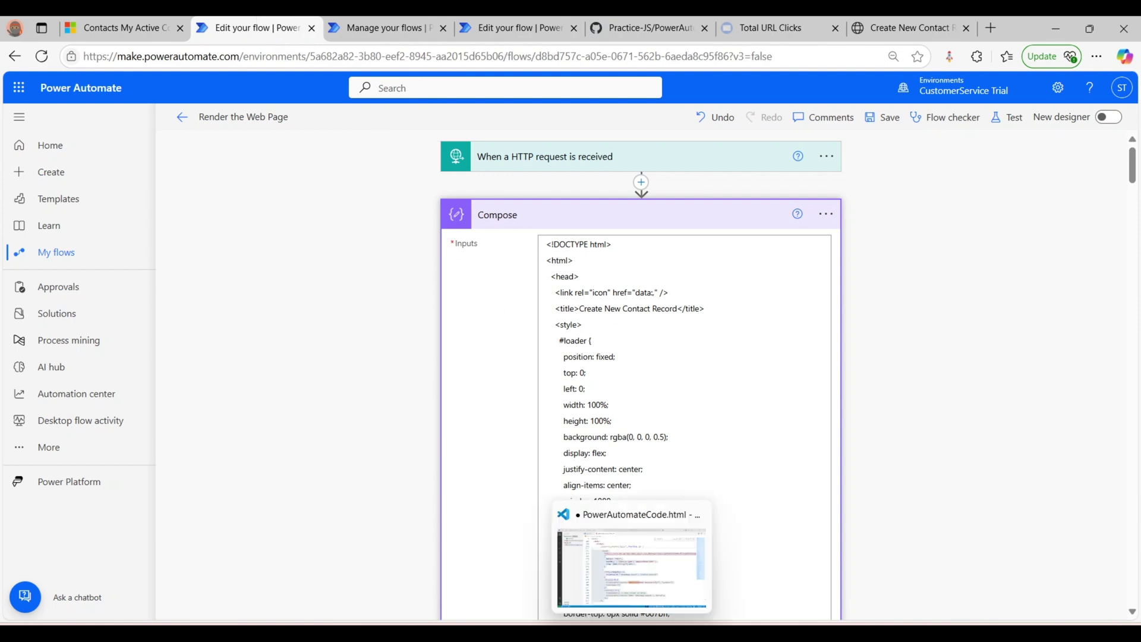
click(632, 633)
- Clear the search match selection and close the find widget in PowerAutomateCode.html
click(1025, 324)
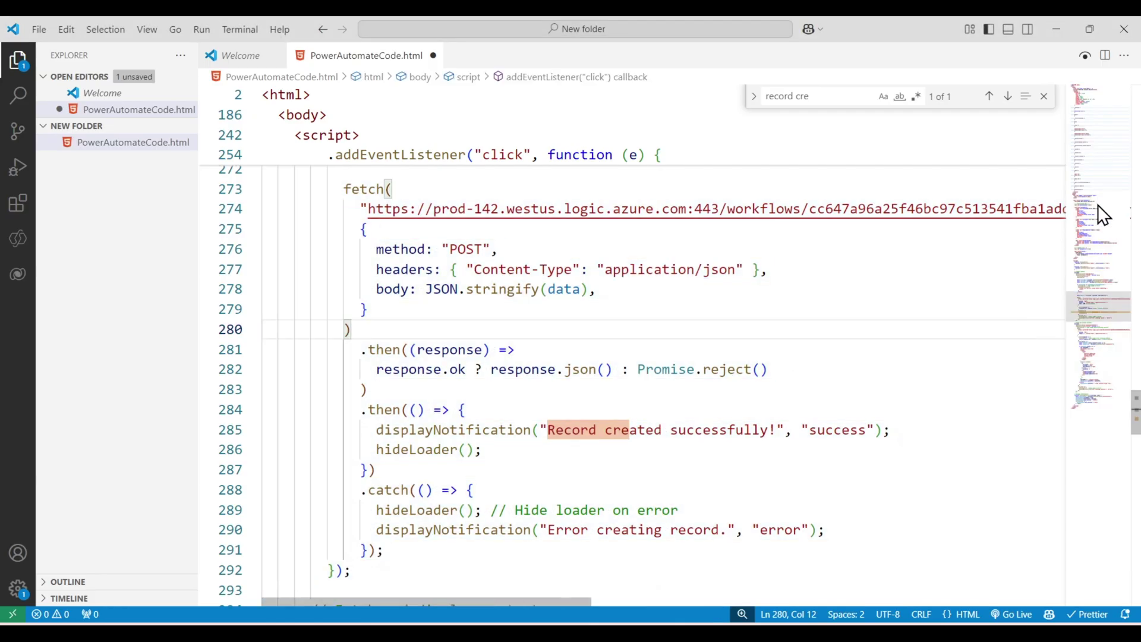
scroll(1103, 159, up, 2)
scroll(1102, 160, up, 15)
click(1044, 96)
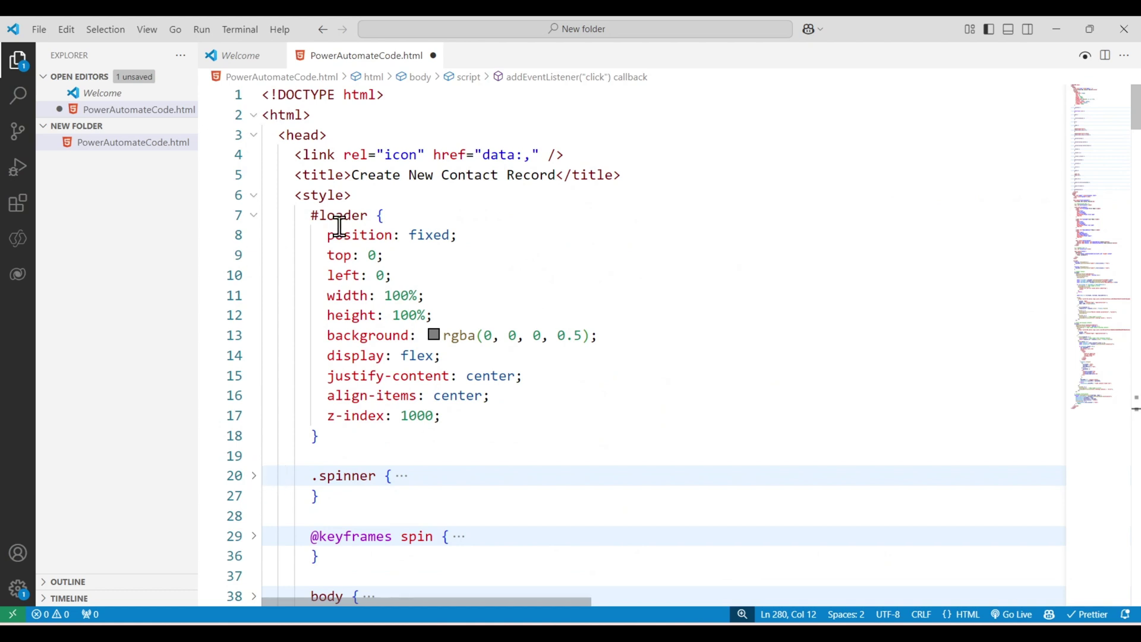
- Fold the #loader rule, style block, loader div and body block, and widen the file list panel
click(254, 216)
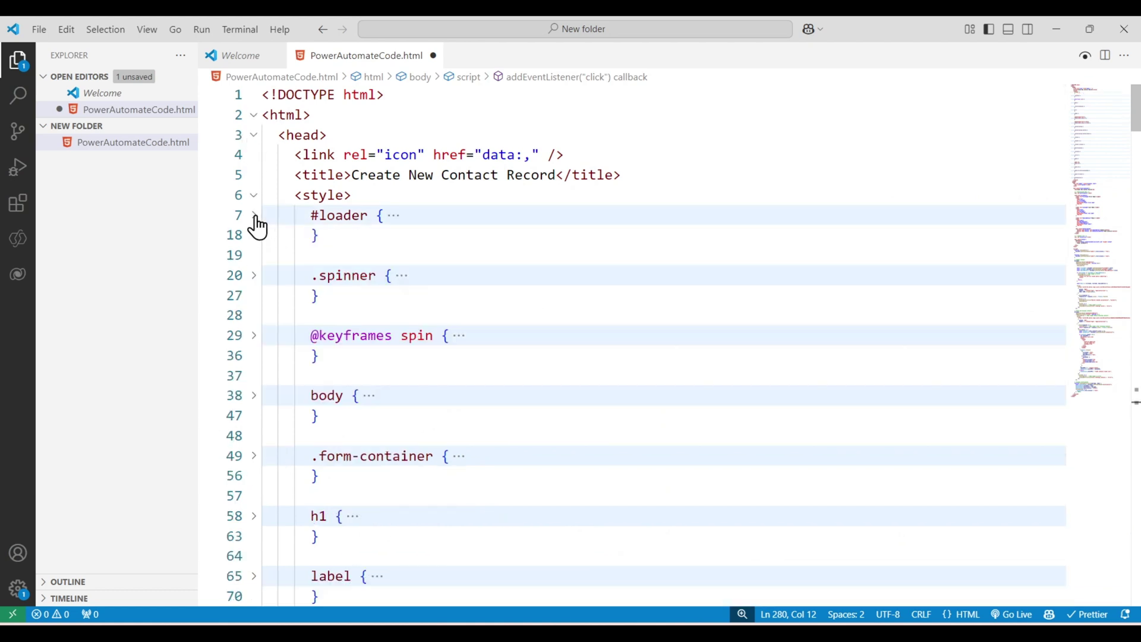
click(254, 197)
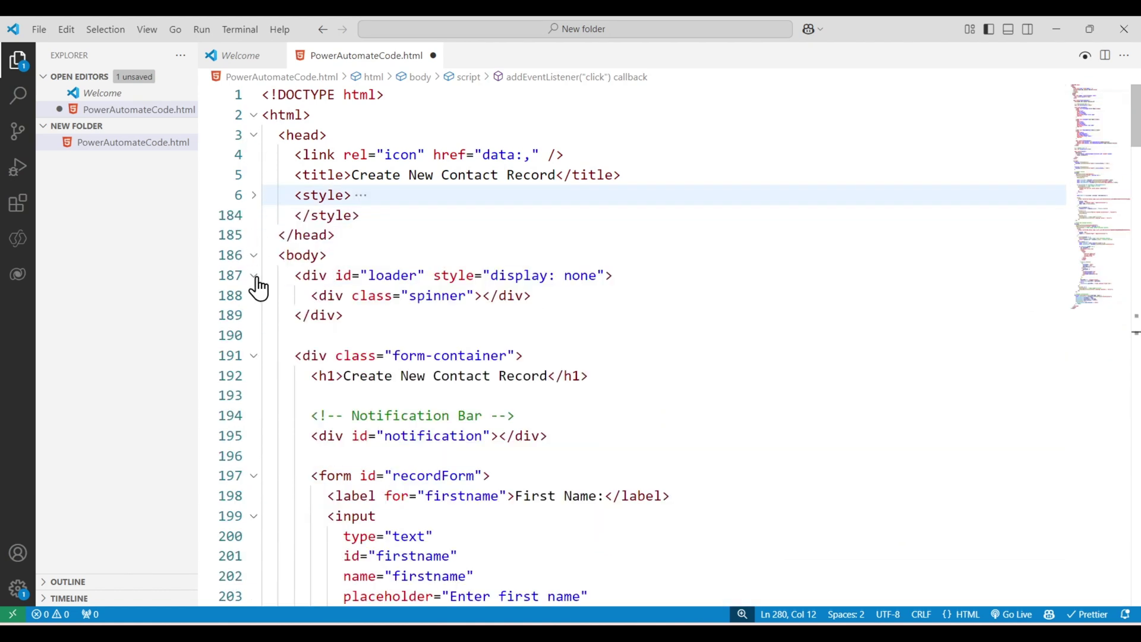
click(254, 276)
click(254, 256)
drag(363, 399, 235, 91)
click(394, 336)
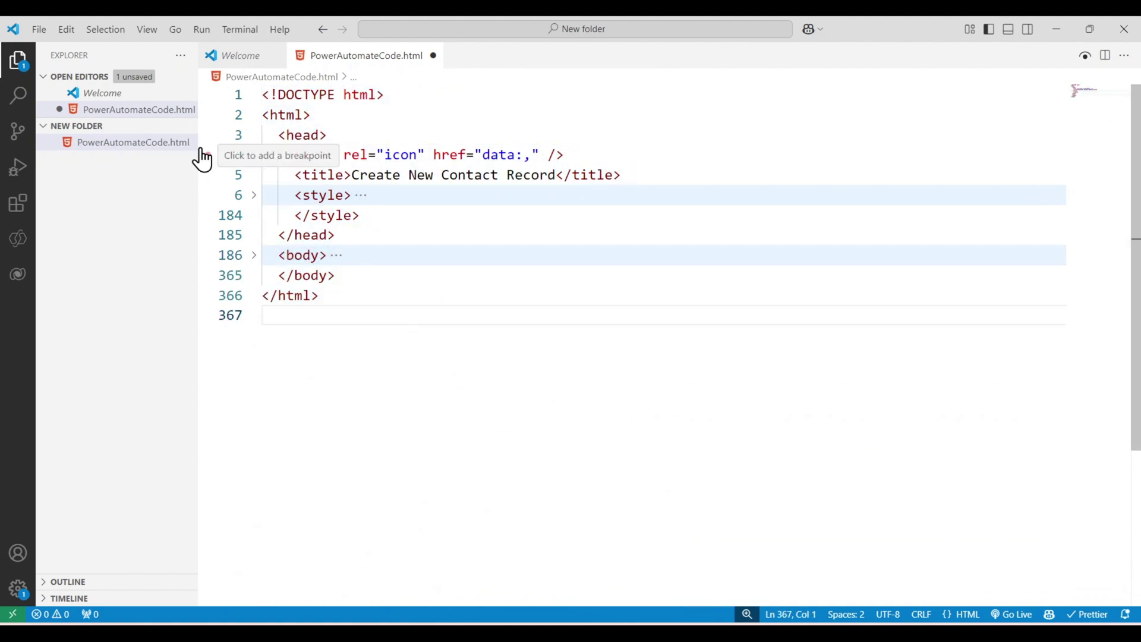
drag(197, 154, 186, 170)
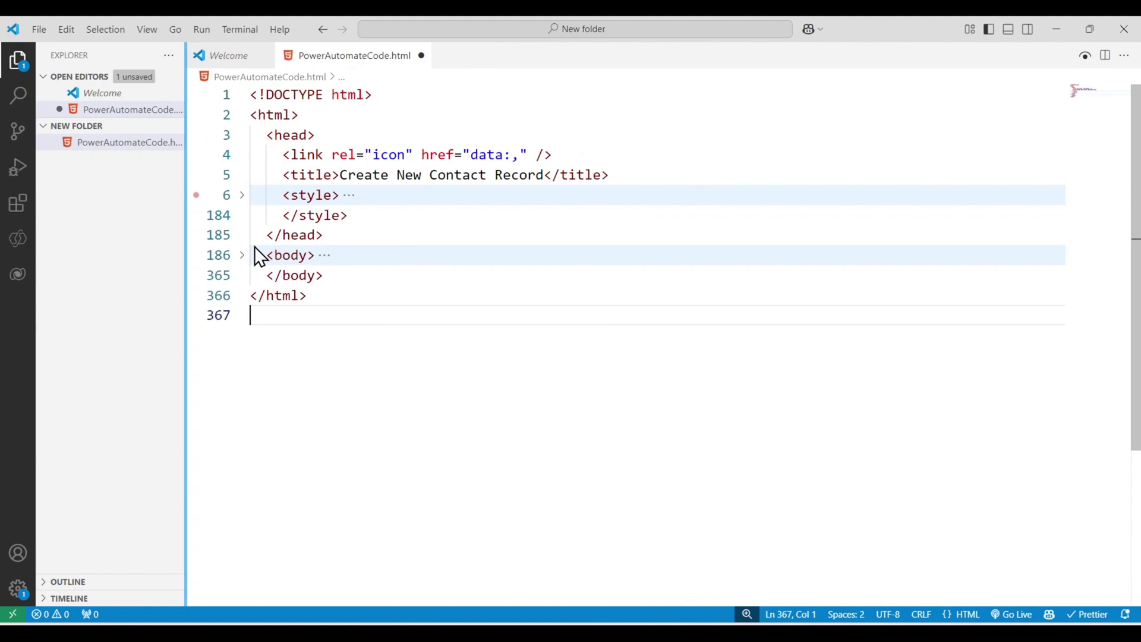
- Review the style block's CSS rules, fold it again, and expand the body to show the recordForm markup
click(242, 197)
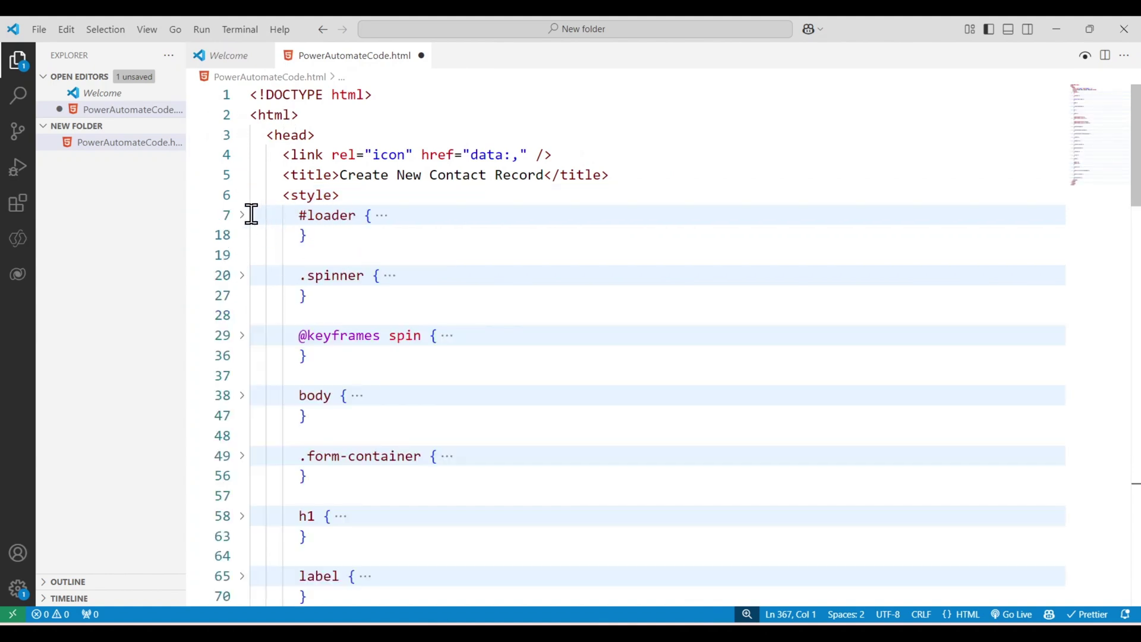
scroll(316, 252, down, 8)
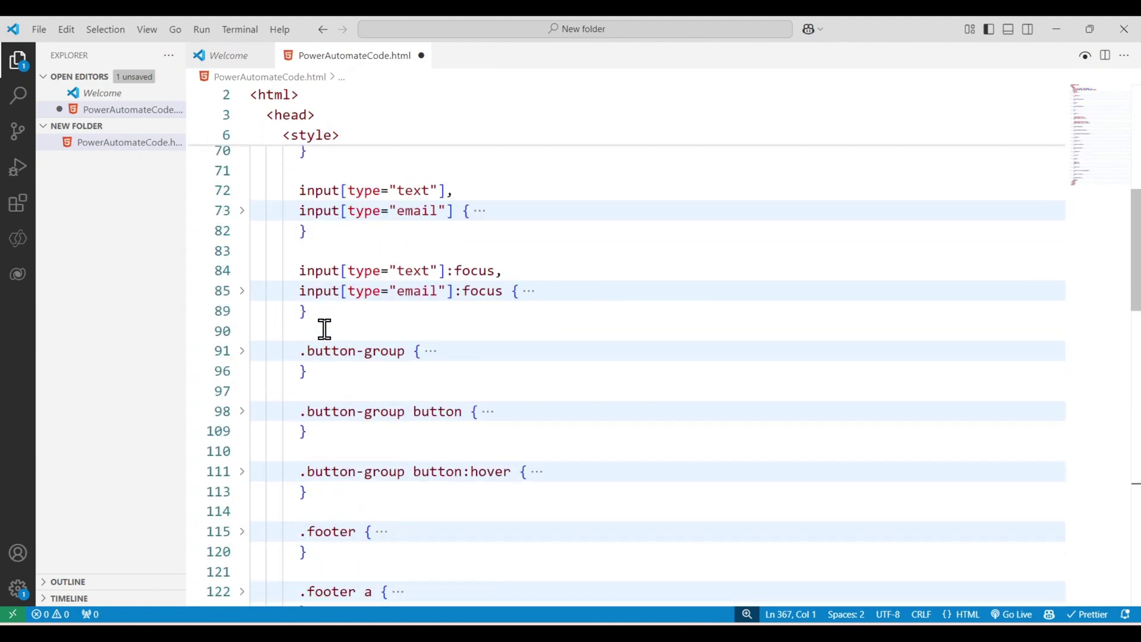
scroll(332, 347, down, 2)
scroll(339, 321, up, 10)
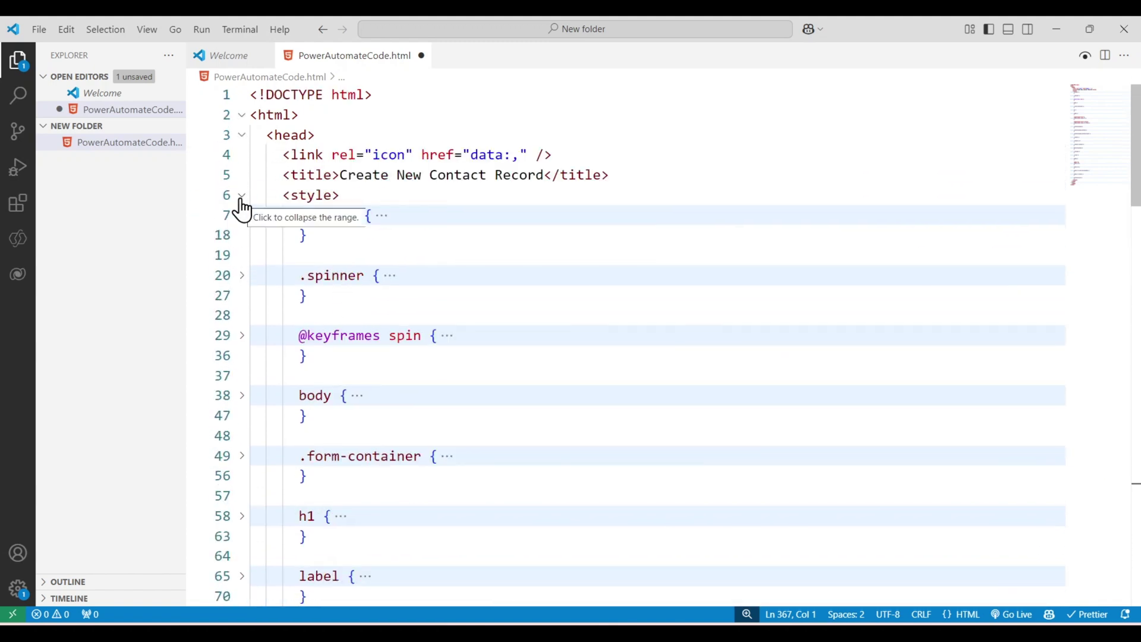
click(240, 196)
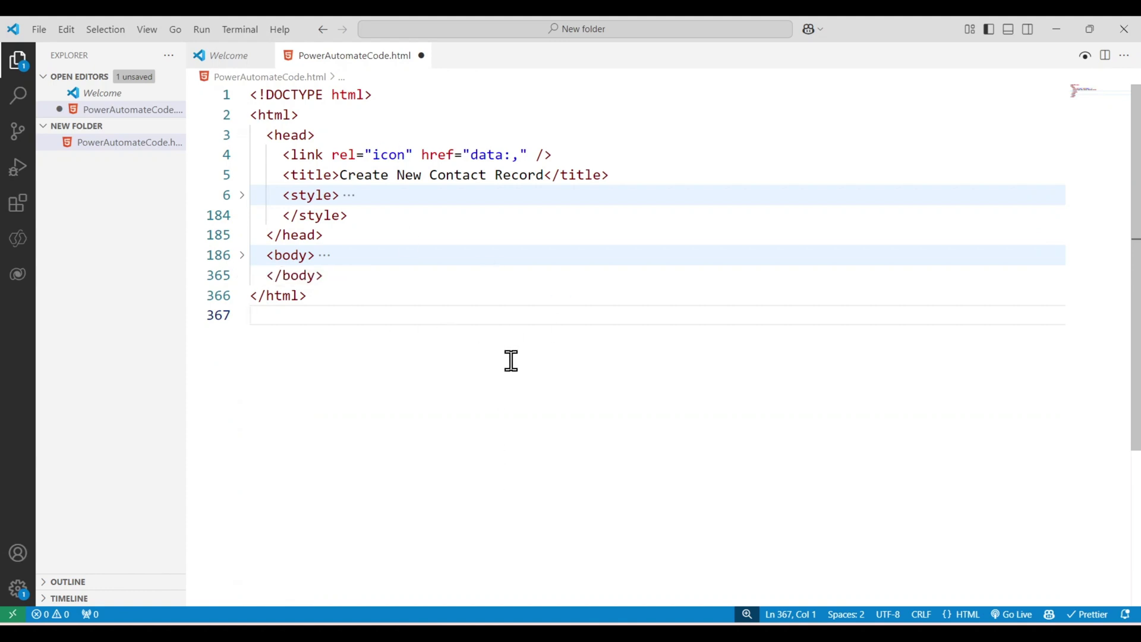
click(242, 256)
scroll(356, 286, down, 2)
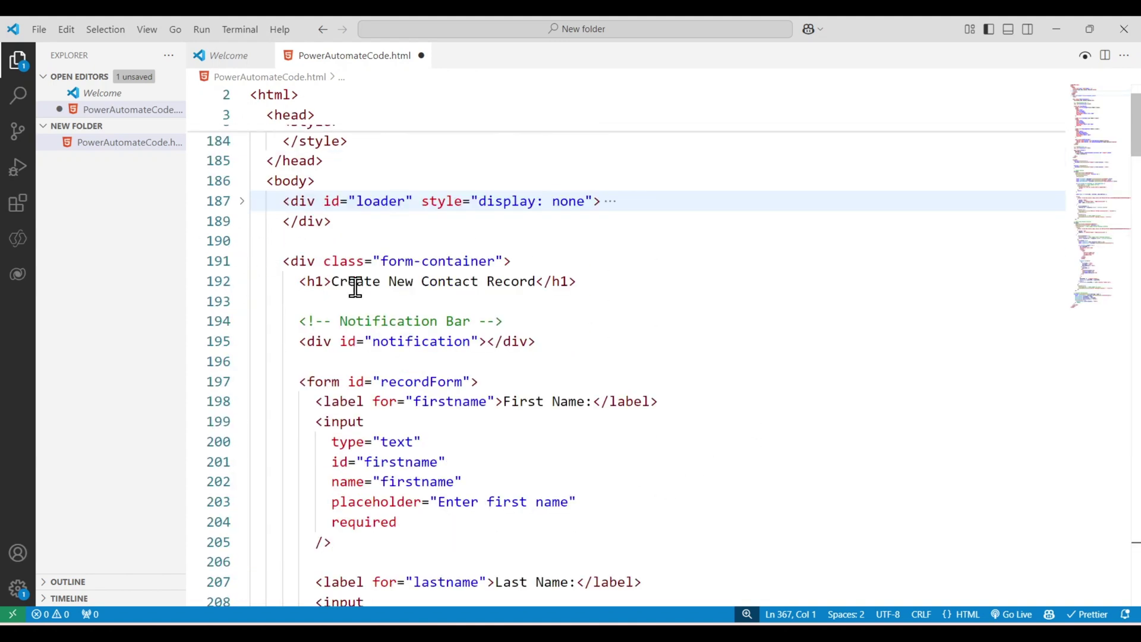
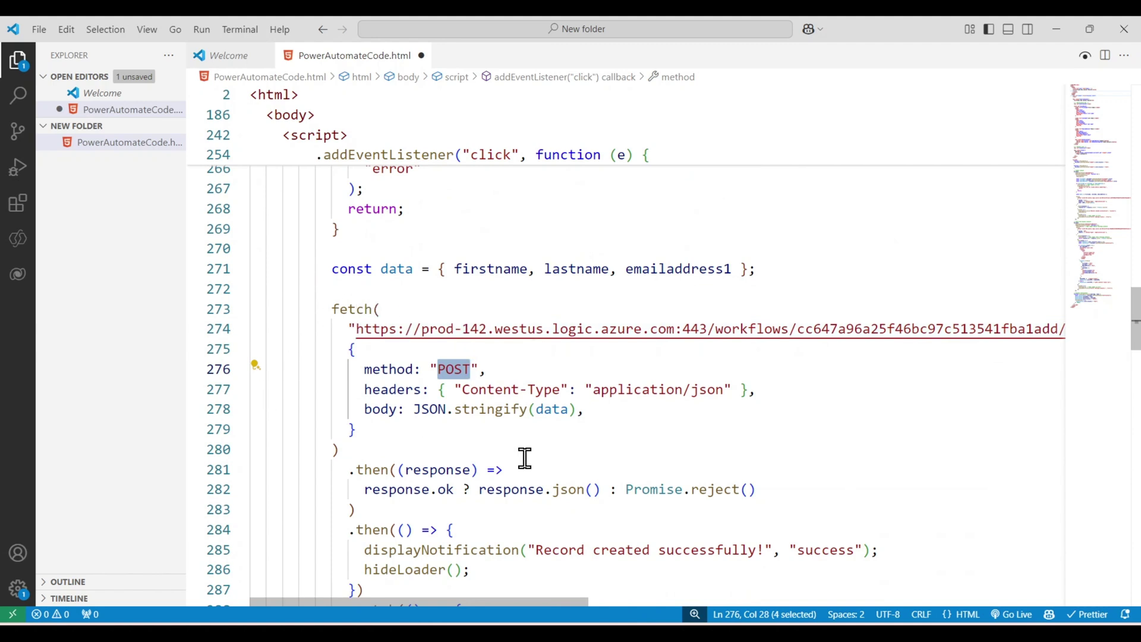
- Review the POST fetch call, its success notification handler and the error-handling catch block
double_click(387, 369)
double_click(464, 371)
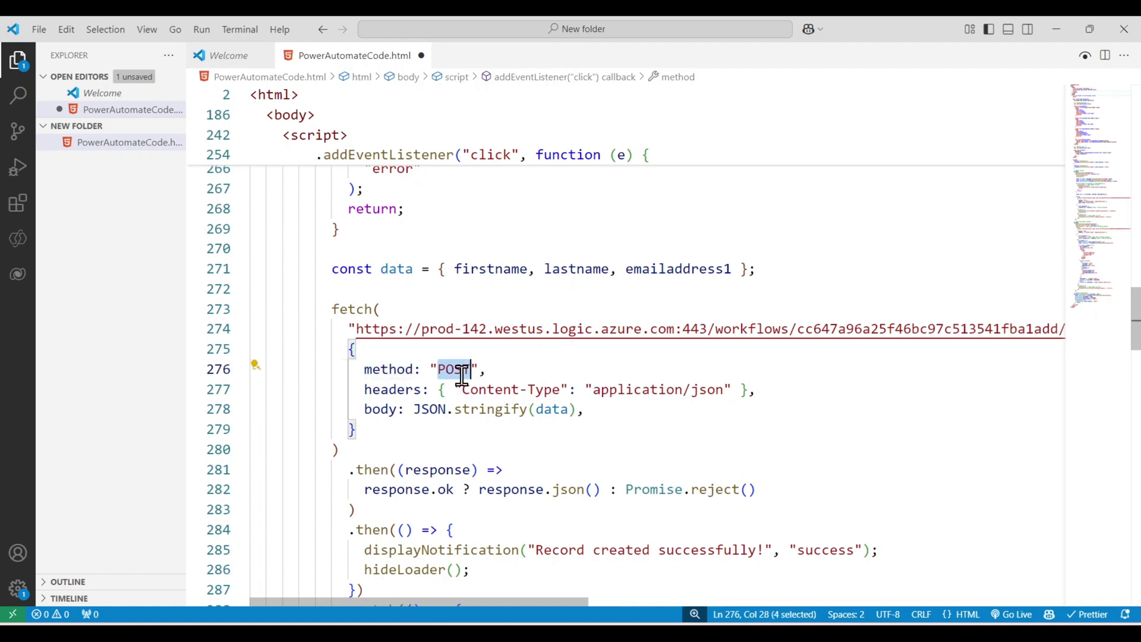
scroll(575, 359, down, 2)
scroll(394, 301, down, 2)
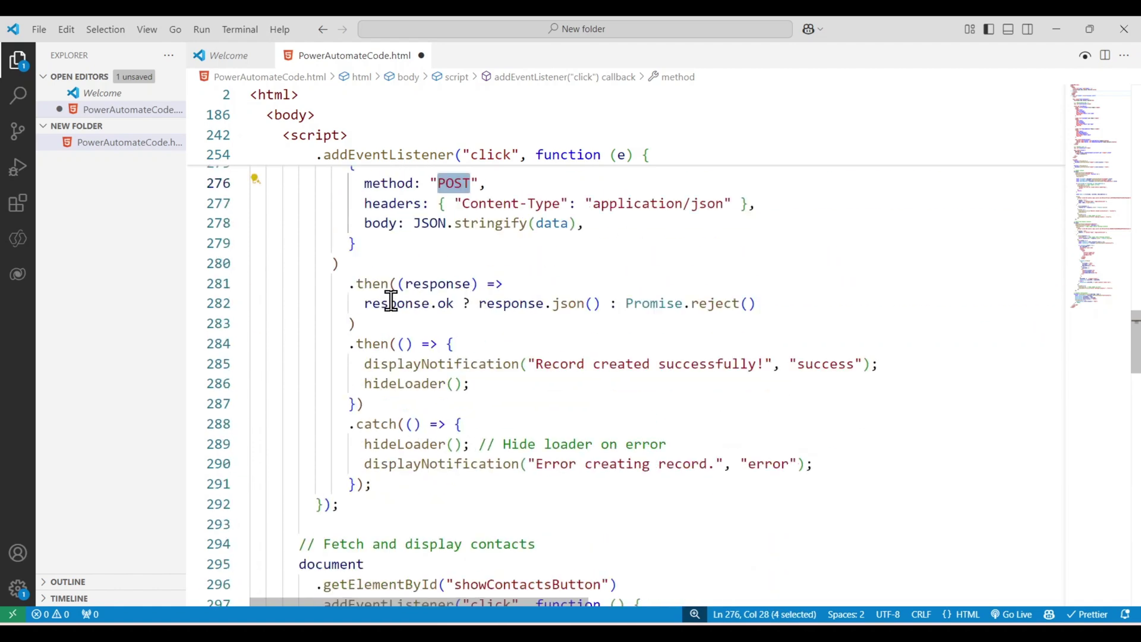
double_click(443, 247)
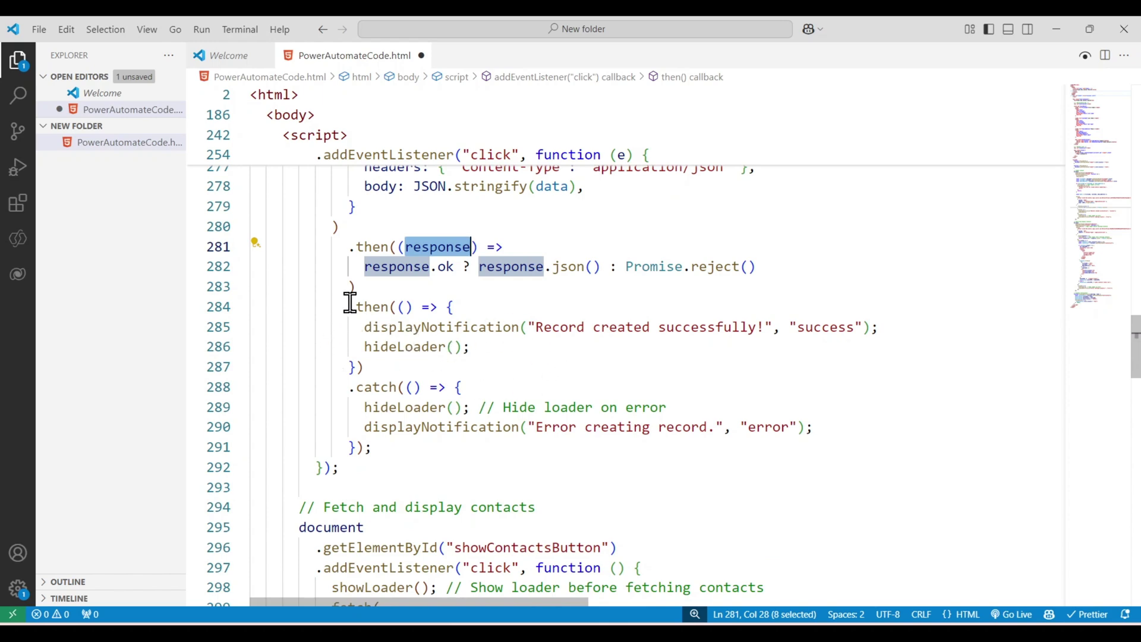
drag(349, 307, 384, 374)
click(636, 390)
drag(536, 327, 804, 327)
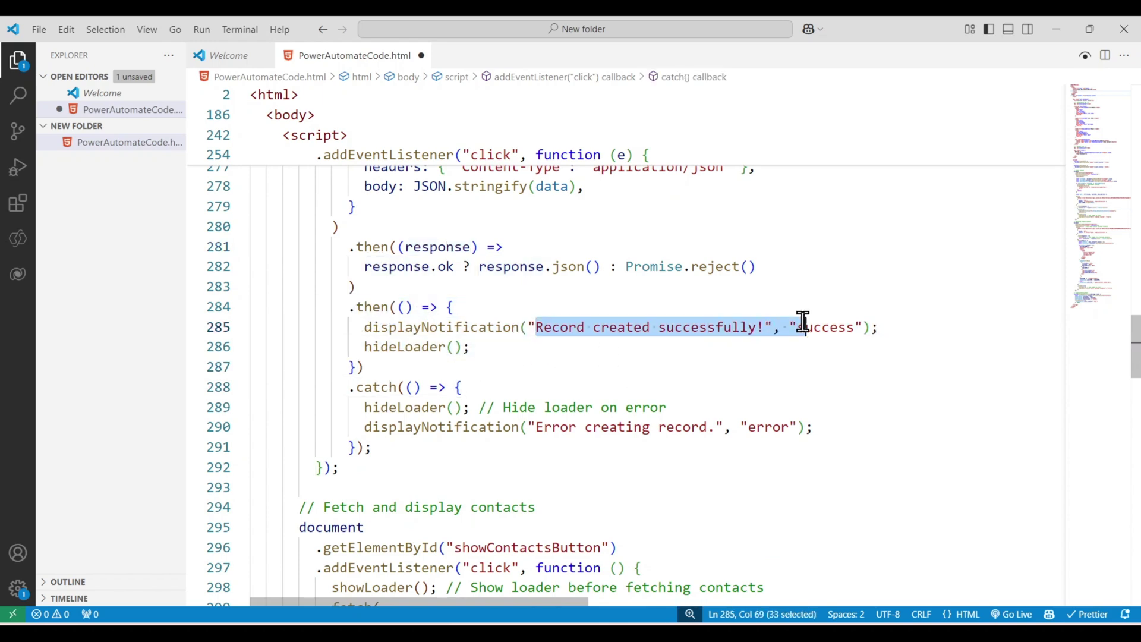
drag(550, 421, 755, 407)
click(856, 407)
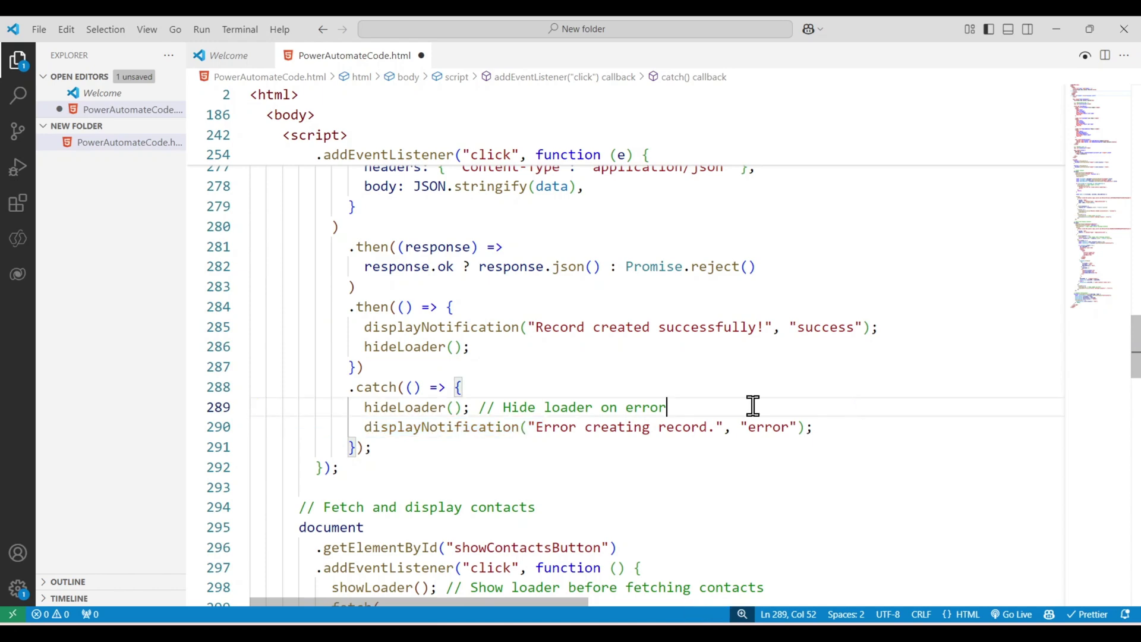
- Review the showContactsButton GET fetch URL, then bring the browser's flow editor forward
scroll(577, 359, down, 1)
scroll(500, 316, down, 3)
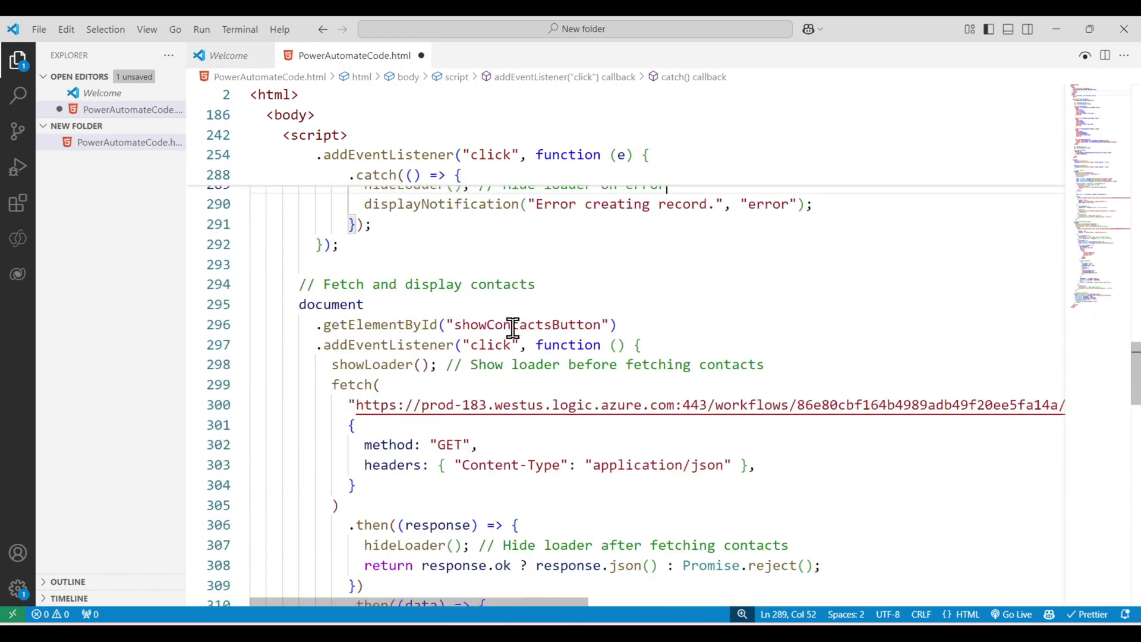
double_click(515, 325)
scroll(515, 326, down, 2)
drag(356, 293, 495, 294)
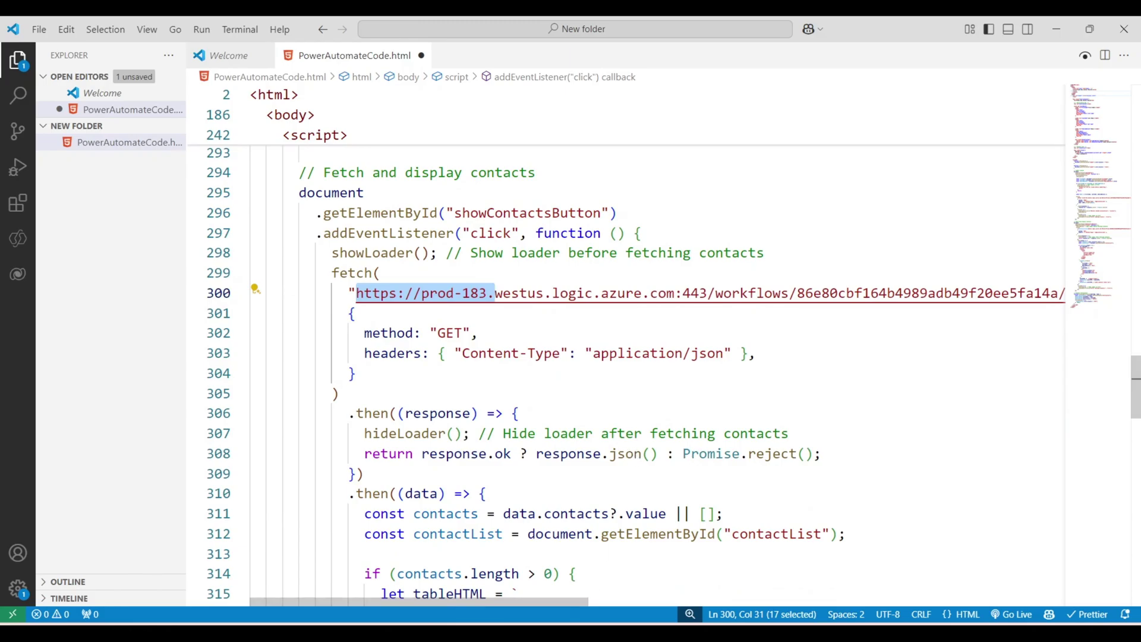
key(alt+Tab)
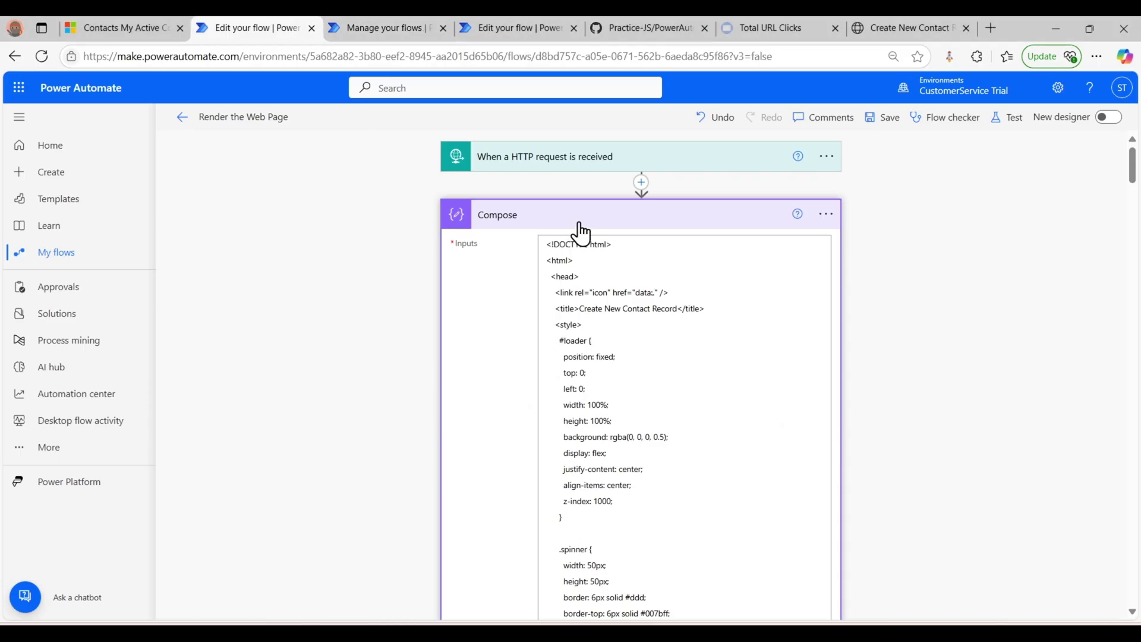
- Inspect the Render the Web Page HTTP trigger settings and glance at the live form page
click(580, 222)
click(571, 156)
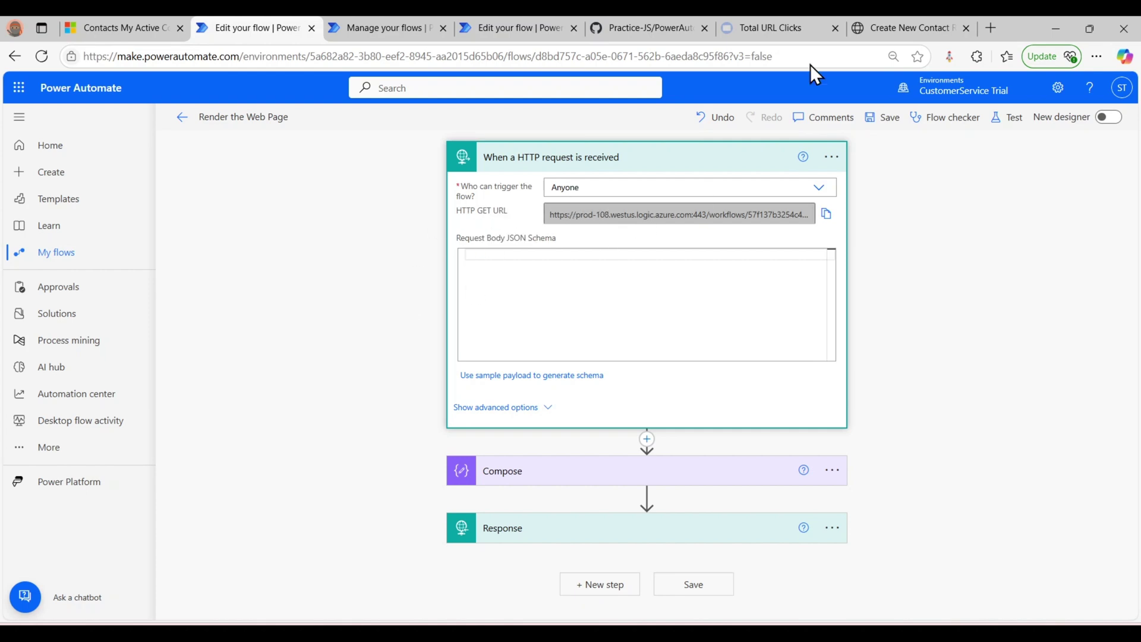
click(885, 23)
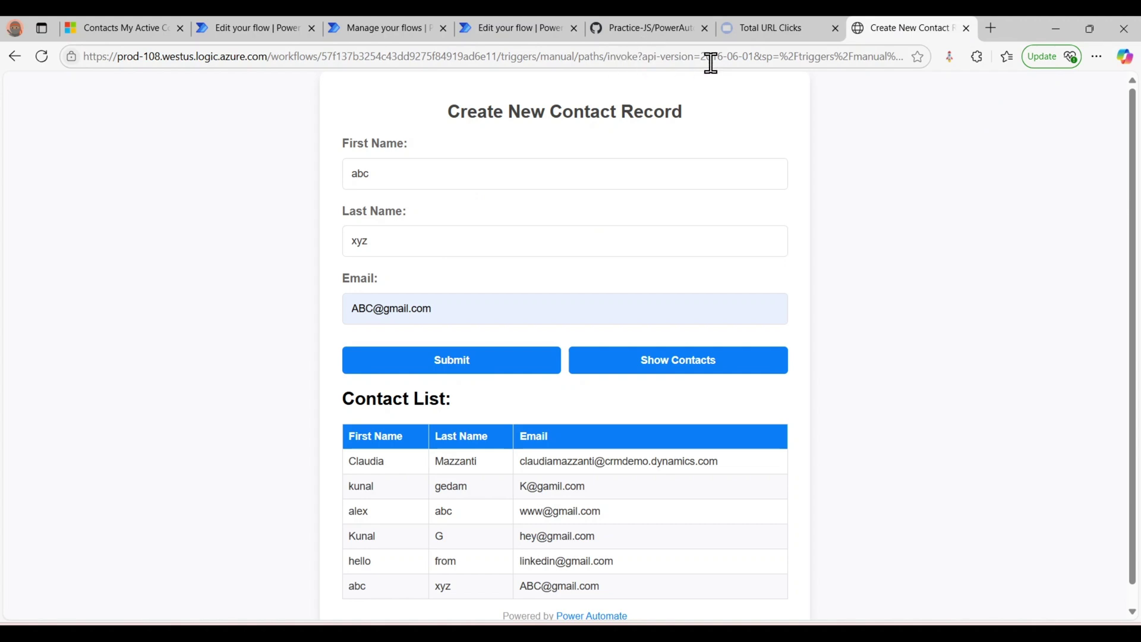
click(277, 18)
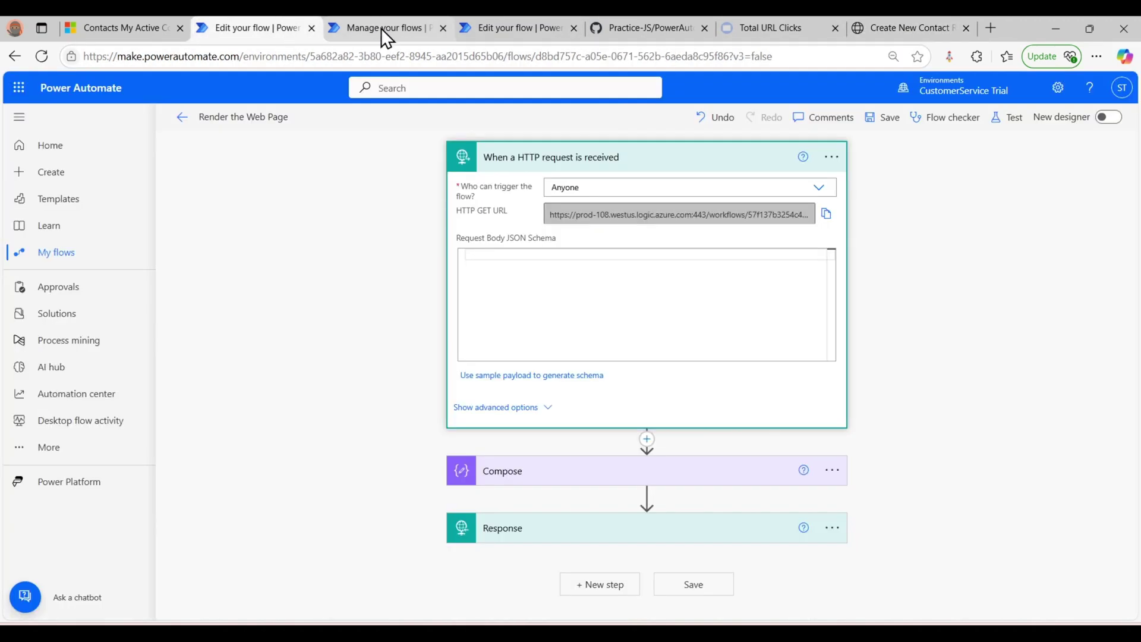
click(586, 159)
- Open the Handle Form Submission flow for editing and return to the HTML file
click(364, 27)
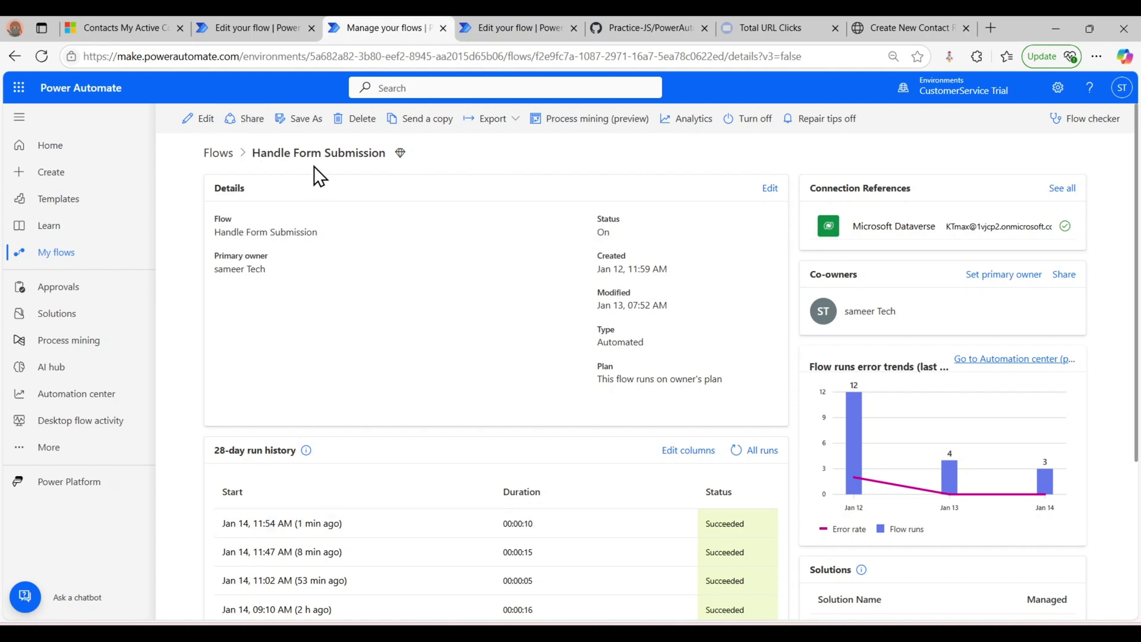
click(199, 119)
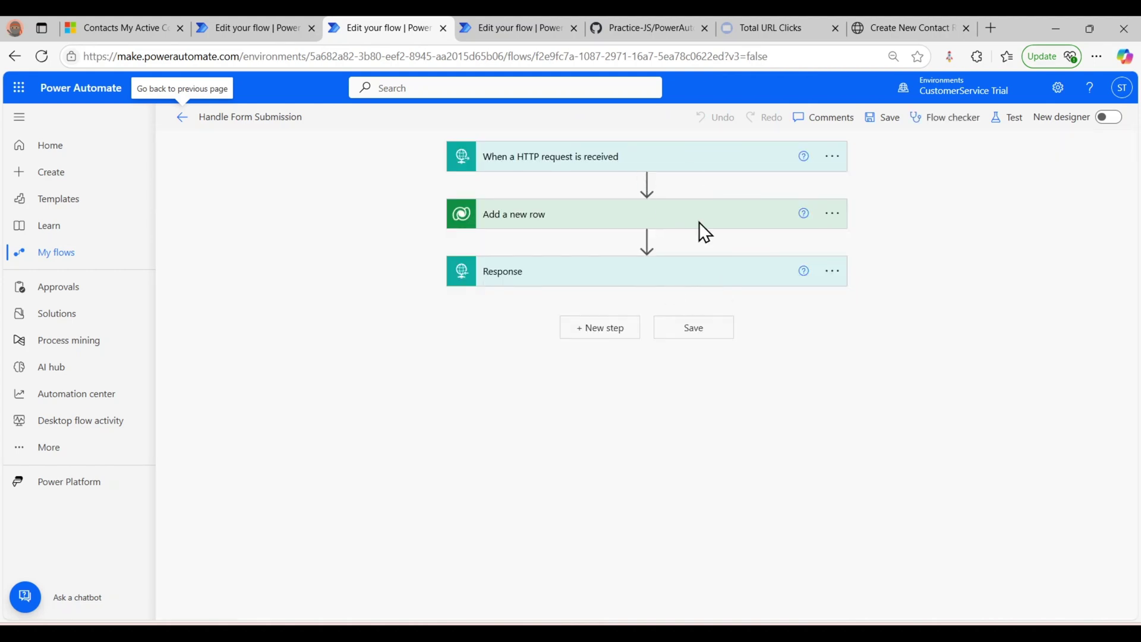
key(alt+Tab)
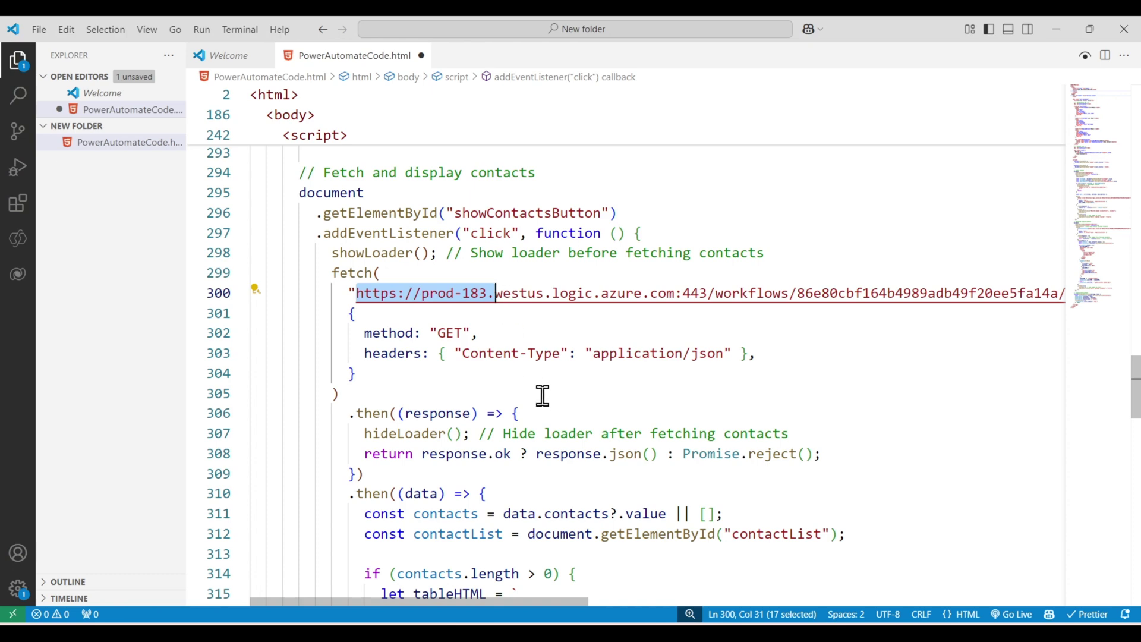
- Scroll through the contacts table-building code, noting the firstname field
scroll(385, 363, down, 2)
scroll(385, 363, down, 3)
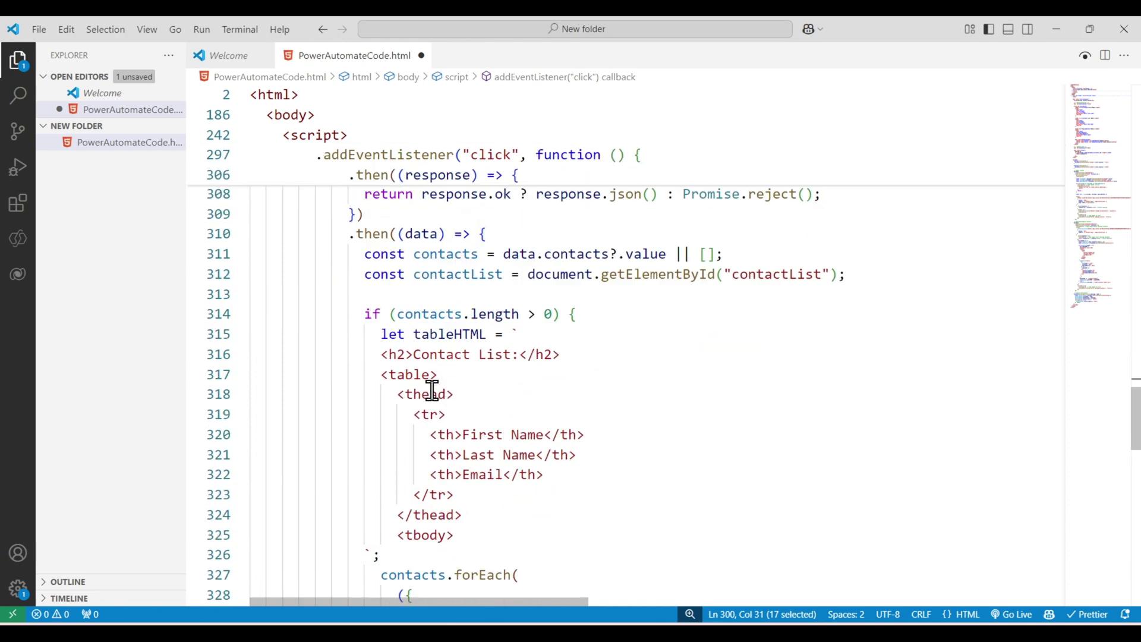
scroll(548, 398, up, 4)
scroll(548, 398, down, 3)
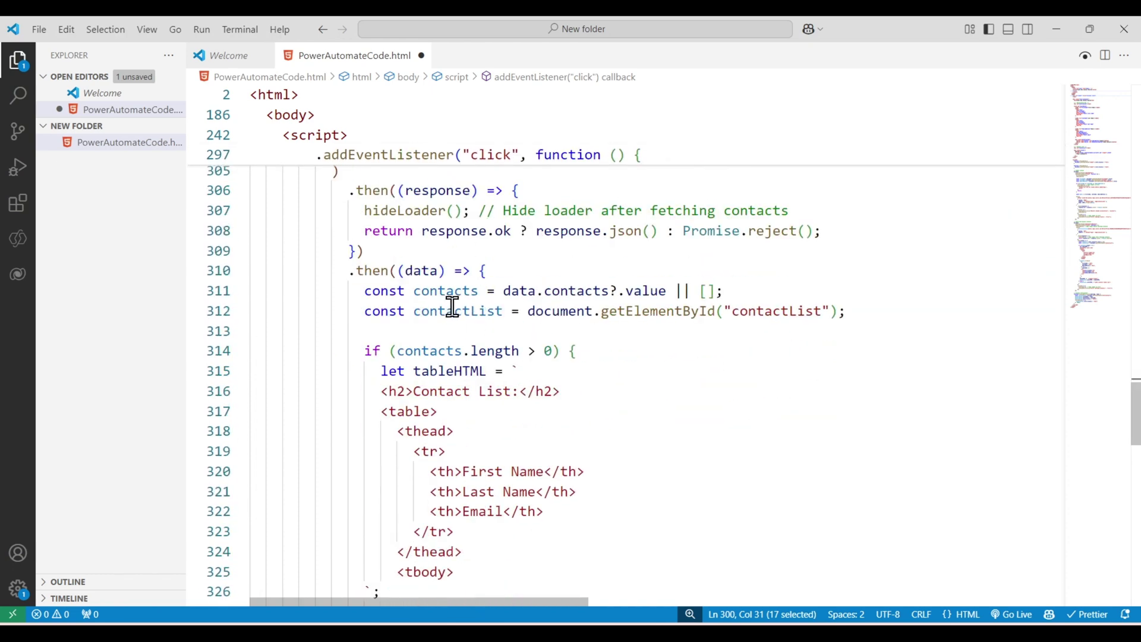
scroll(481, 342, down, 1)
scroll(481, 306, down, 5)
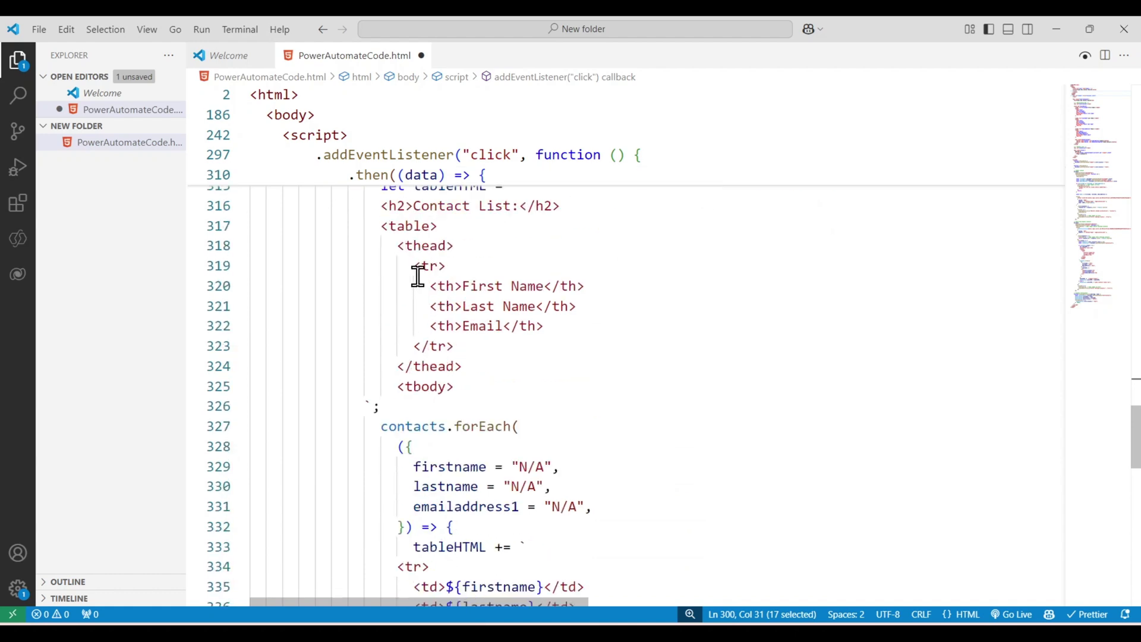
double_click(438, 319)
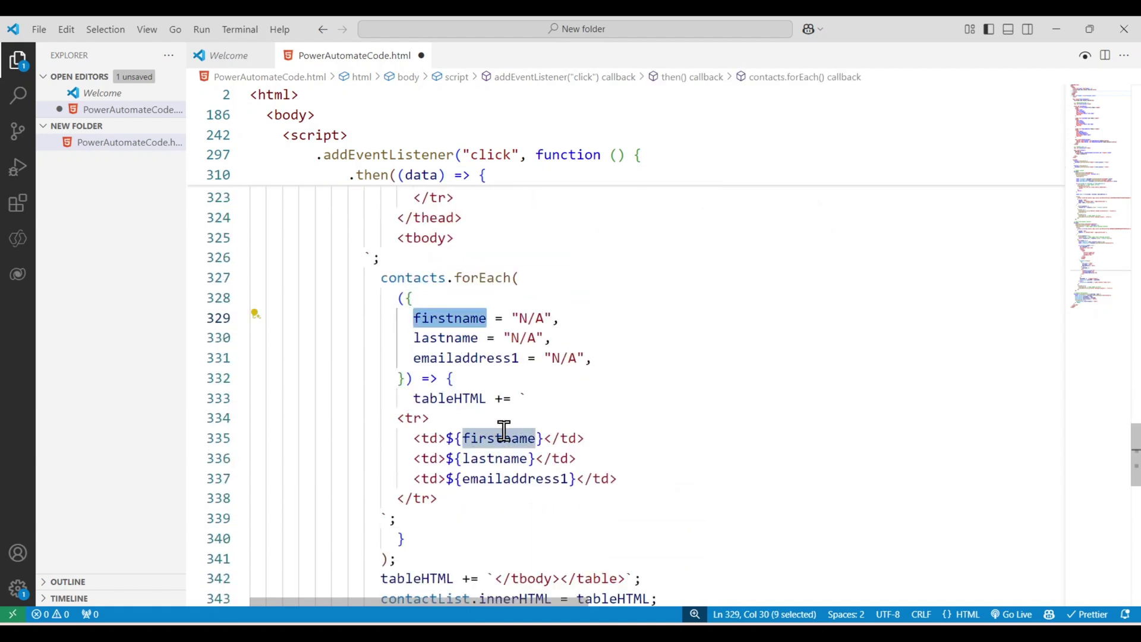
- Review the displayNotification function, then go back to the Handle Form Submission flow
scroll(466, 338, down, 3)
scroll(467, 339, down, 4)
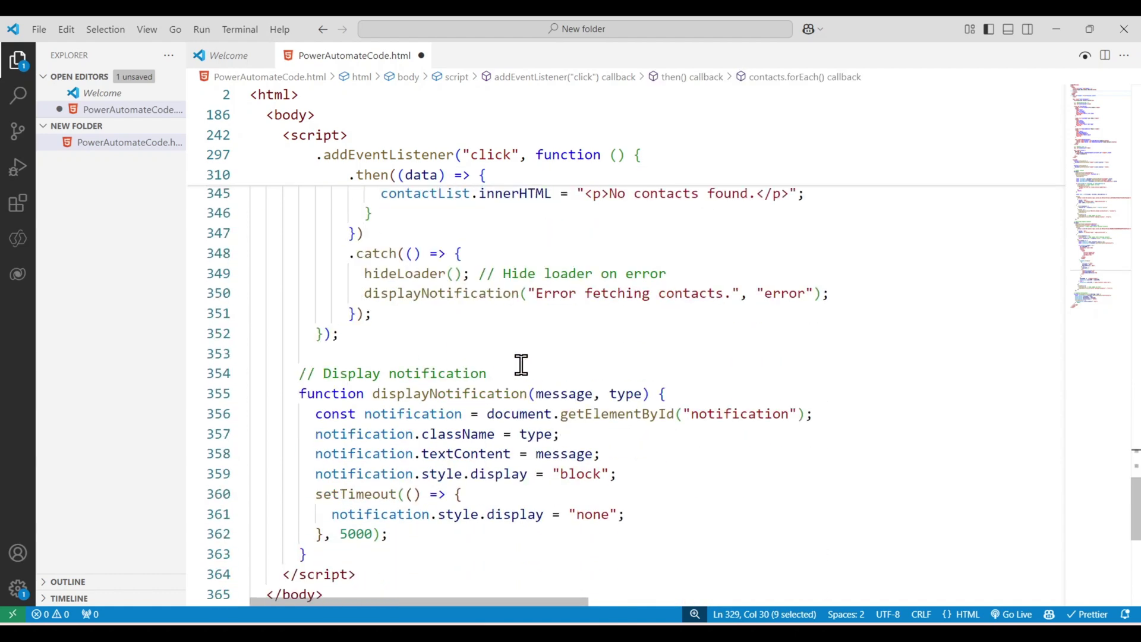
triple_click(438, 373)
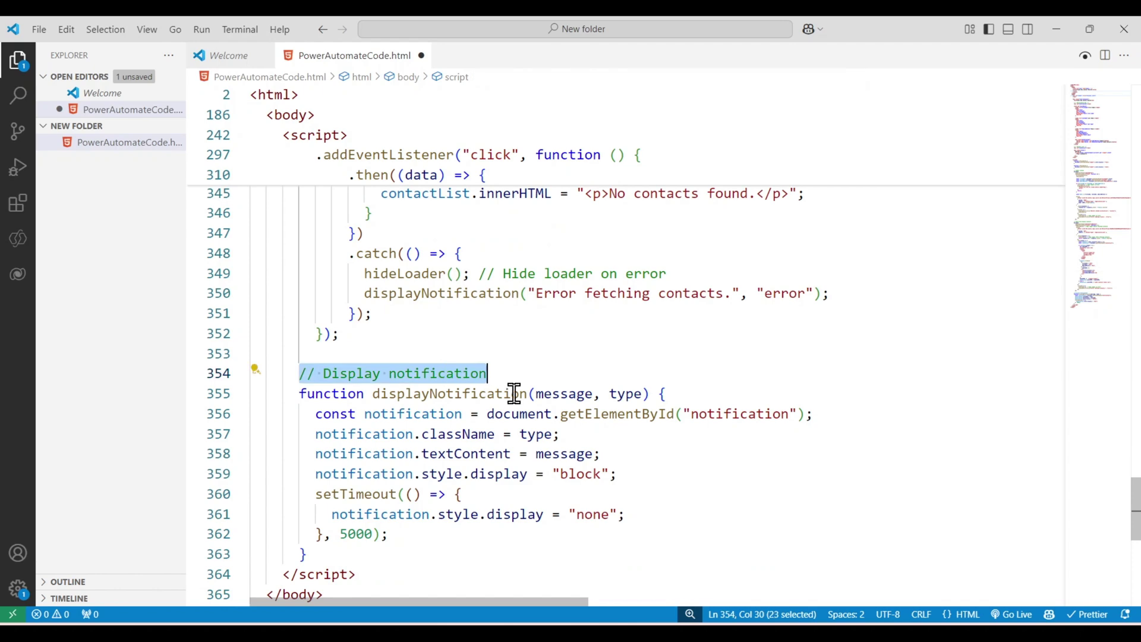
double_click(483, 394)
scroll(710, 370, down, 1)
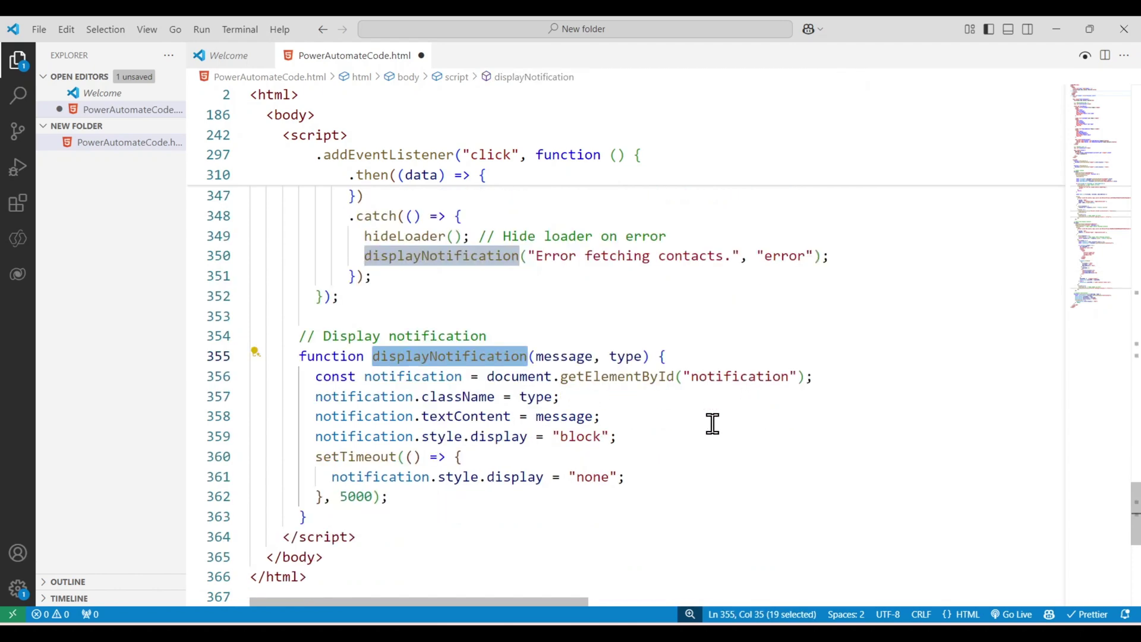
scroll(712, 423, down, 2)
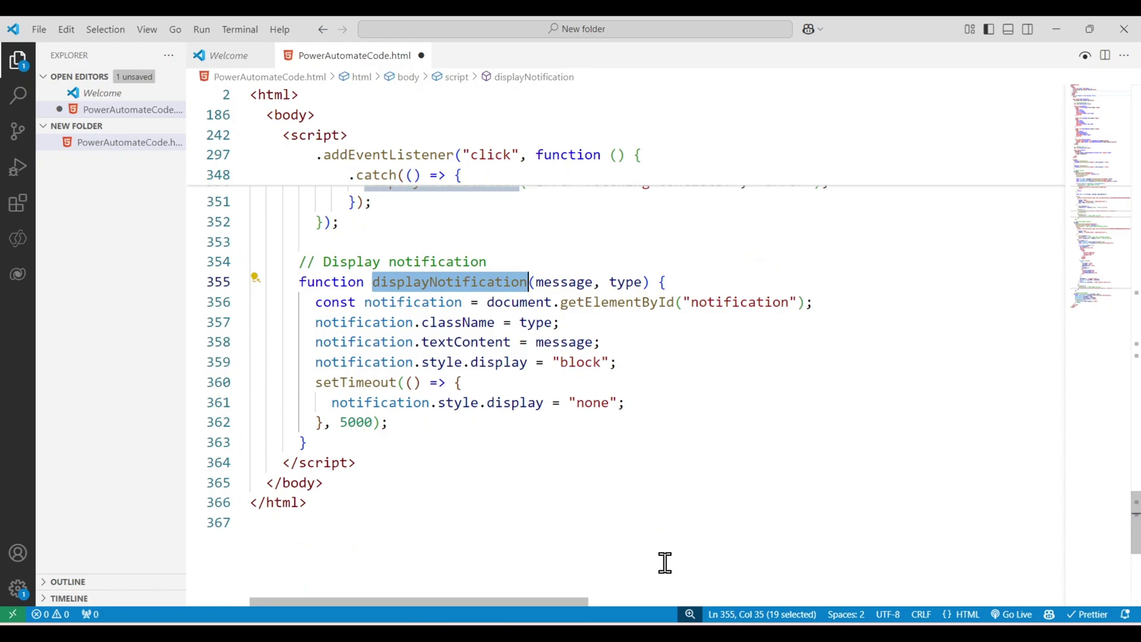
key(alt+Tab)
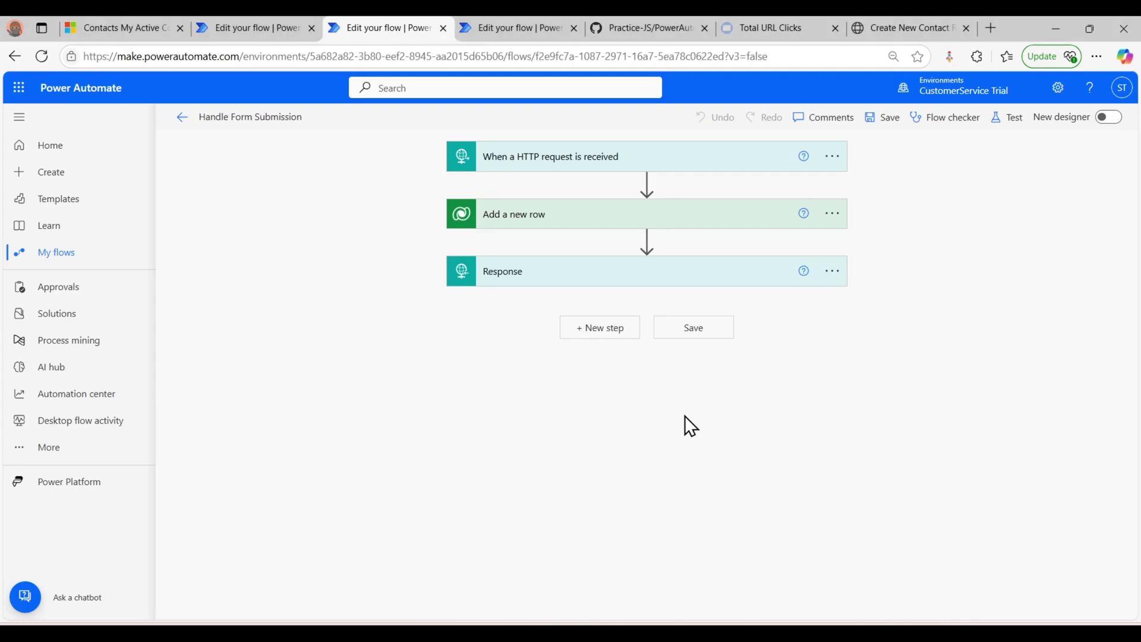
- Reload the Create New Contact Record page so it shows an empty form
click(913, 19)
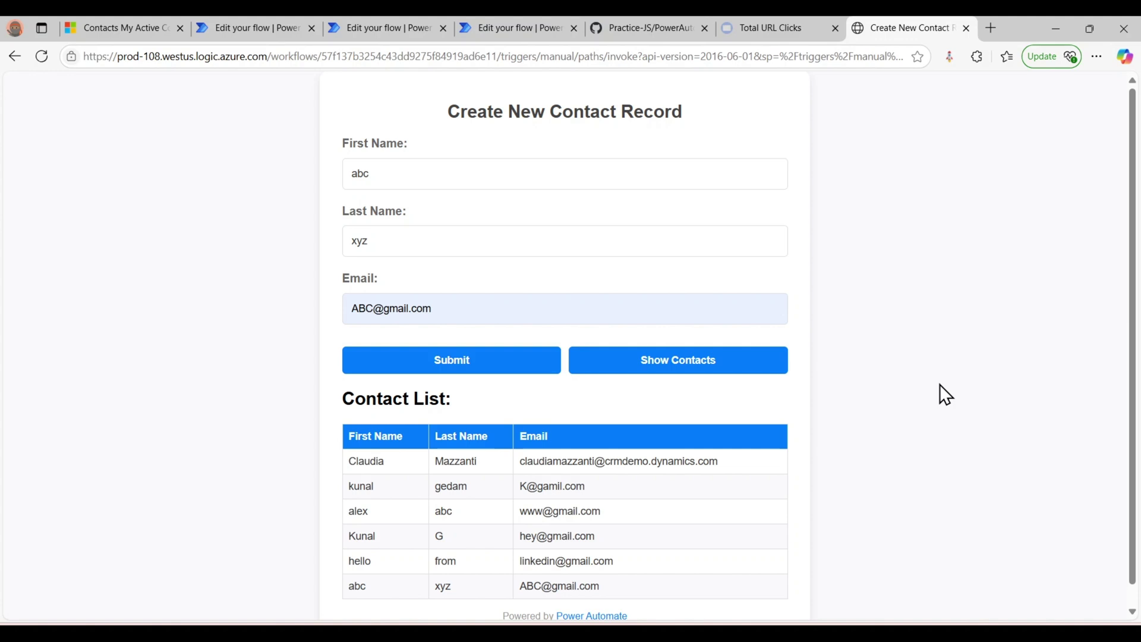
click(42, 56)
click(280, 56)
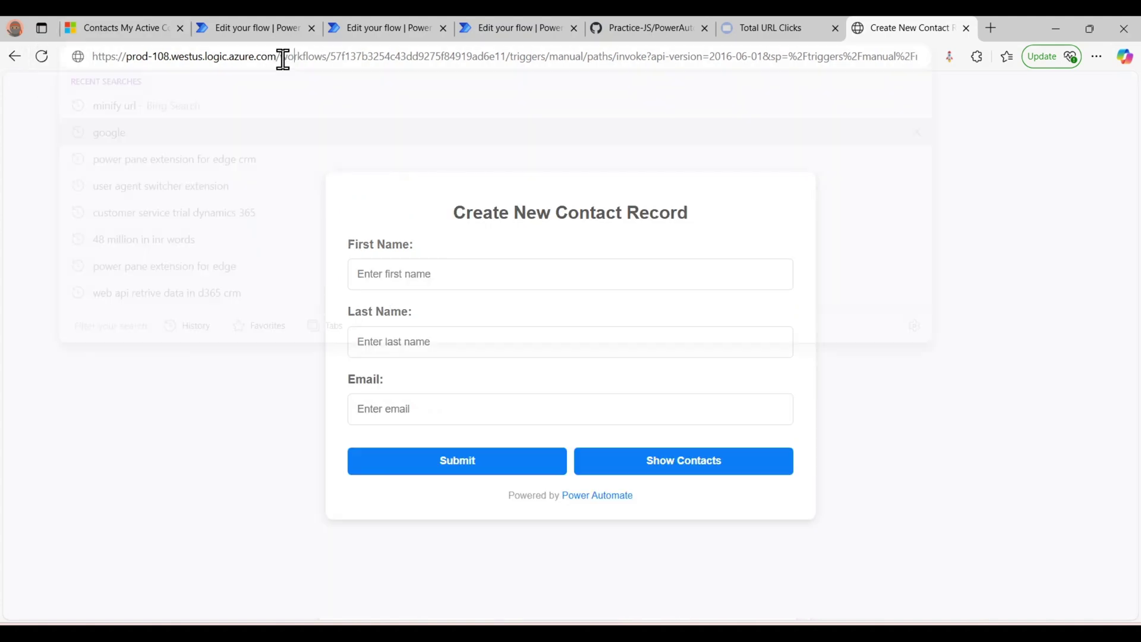
click(952, 109)
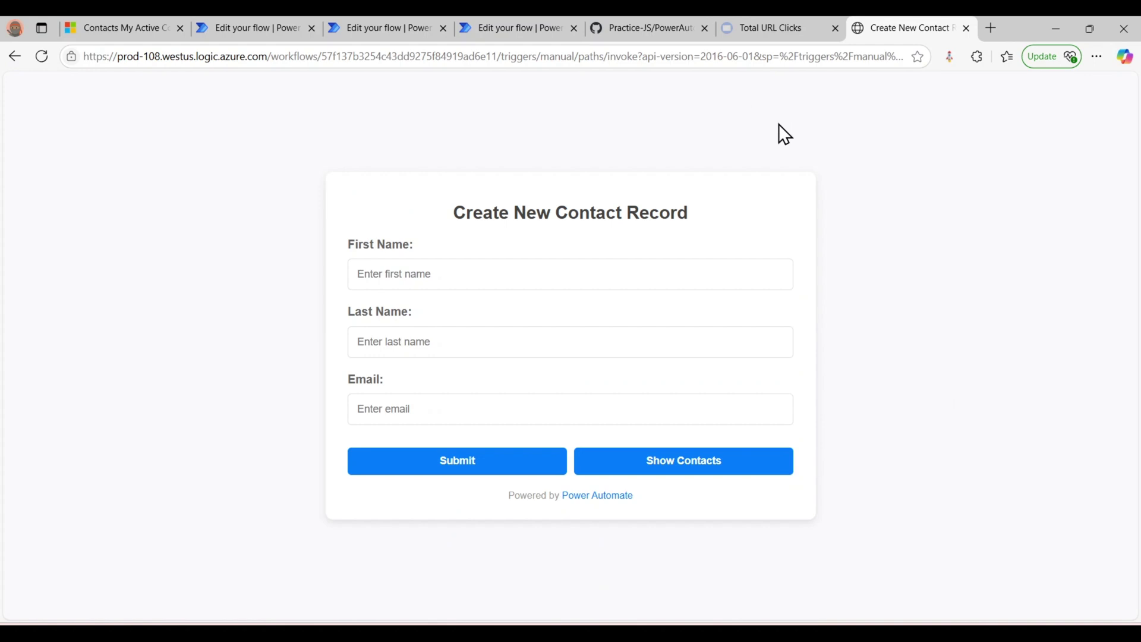
- Check the Render the Web Page HTTP trigger, then return to the contact form page
click(252, 27)
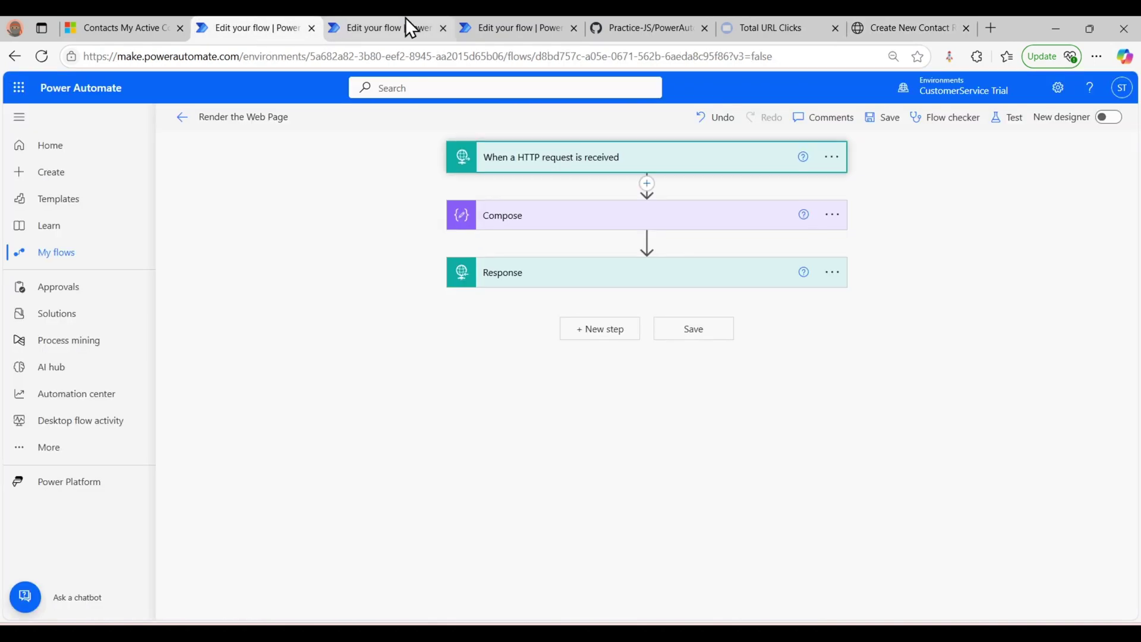
click(569, 178)
click(592, 166)
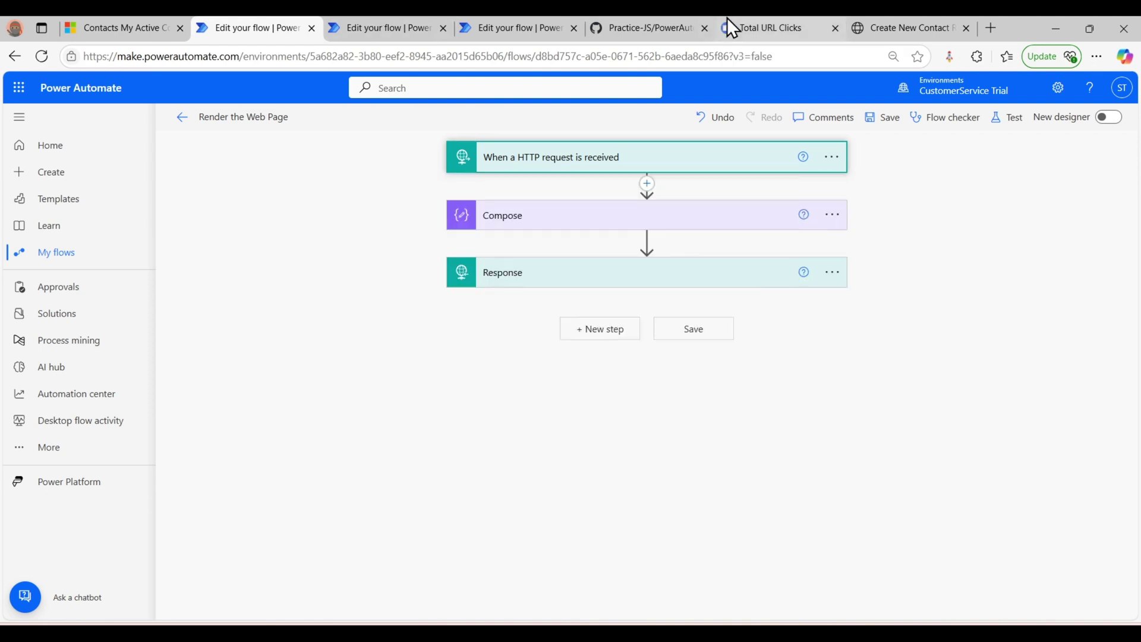
click(889, 25)
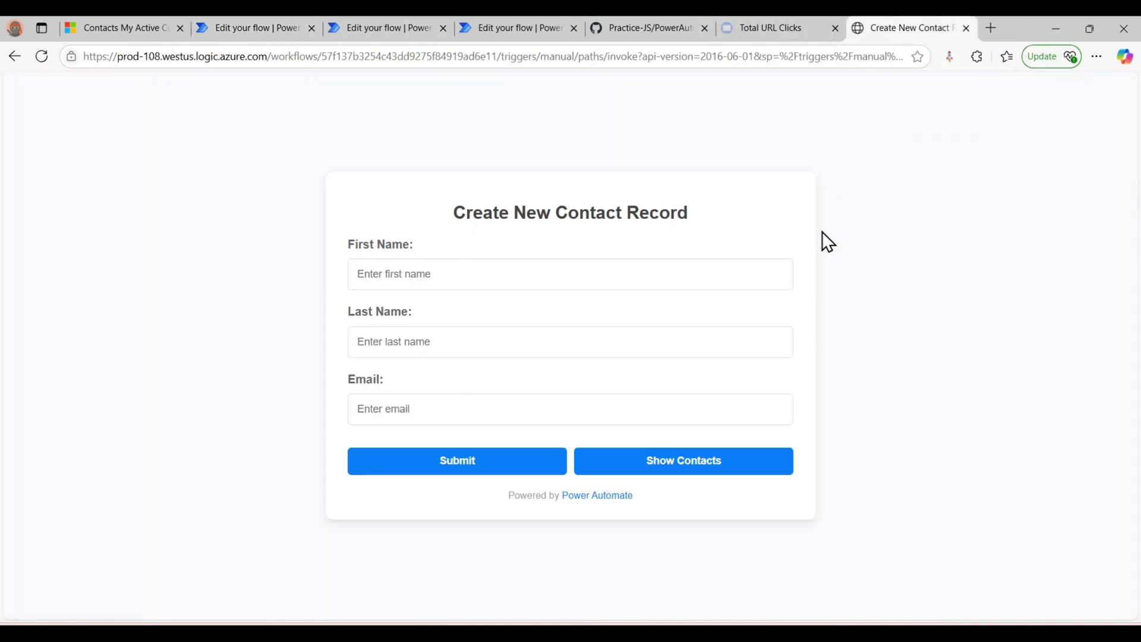